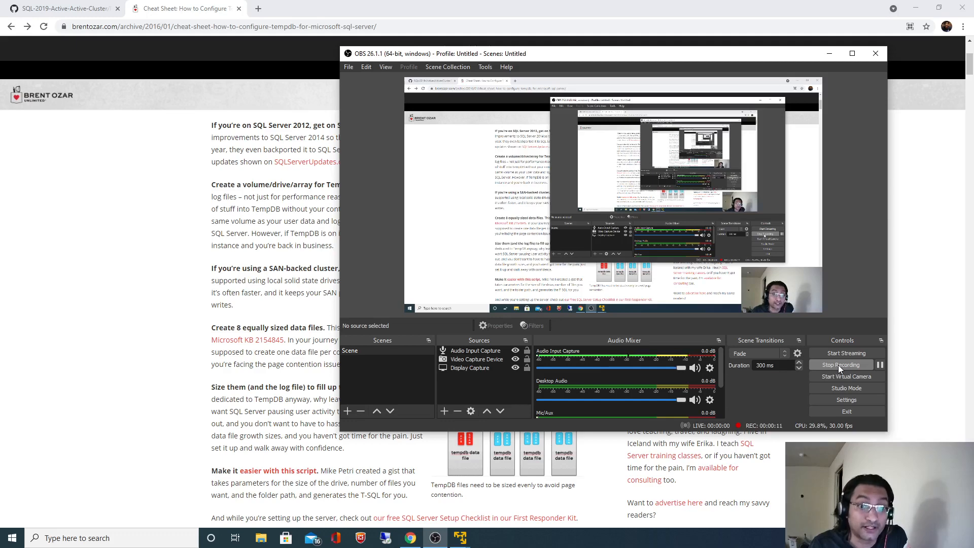
Bring the TempDB cheat sheet forward and highlight its paragraph on local SSDs for SAN-backed clusters.
left_click(122, 228)
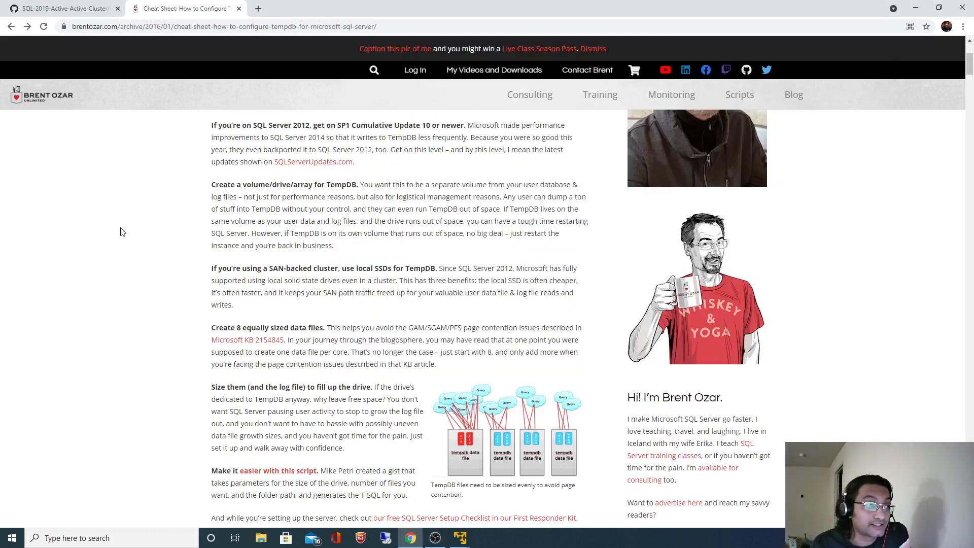
double_click(88, 28)
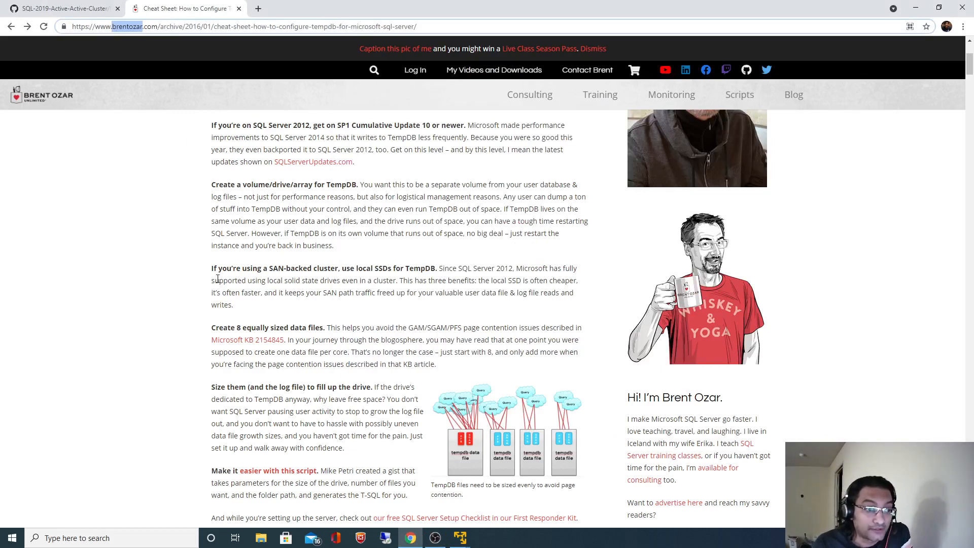
left_click_drag(211, 269, 234, 303)
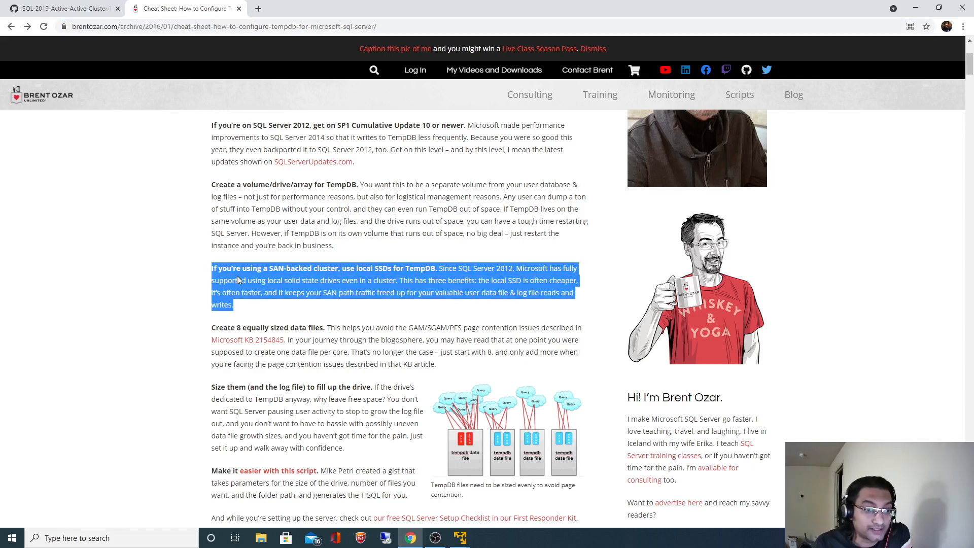
scroll(239, 278, "down", 1)
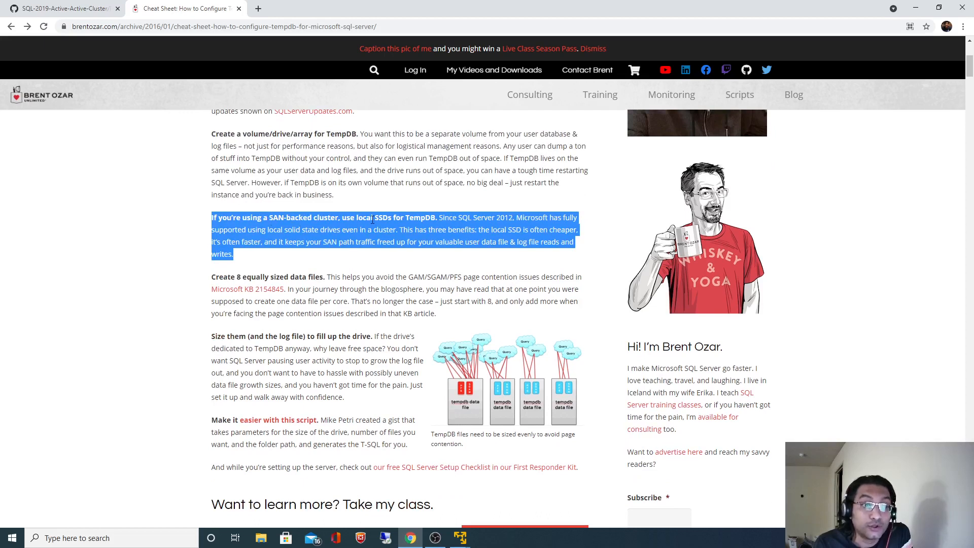
left_click(417, 228)
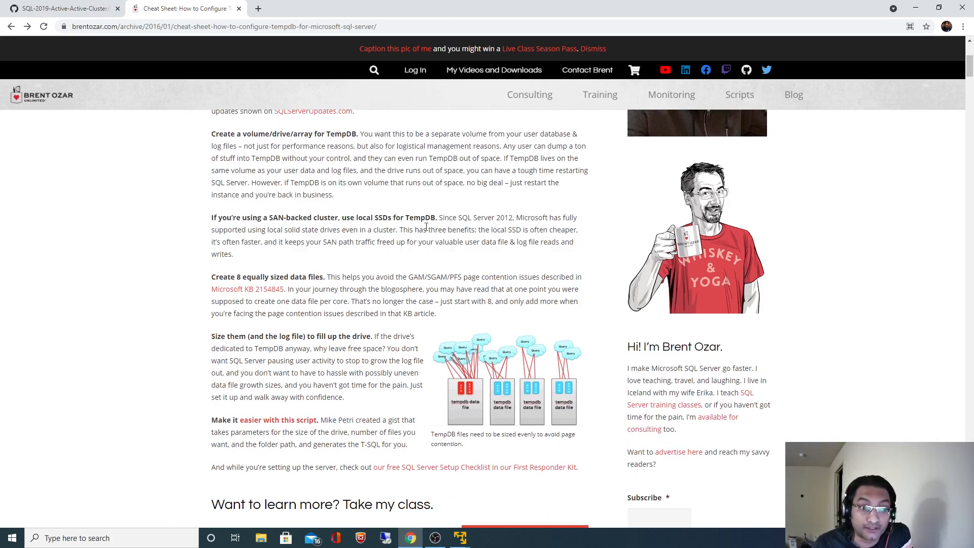
left_click_drag(440, 219, 346, 234)
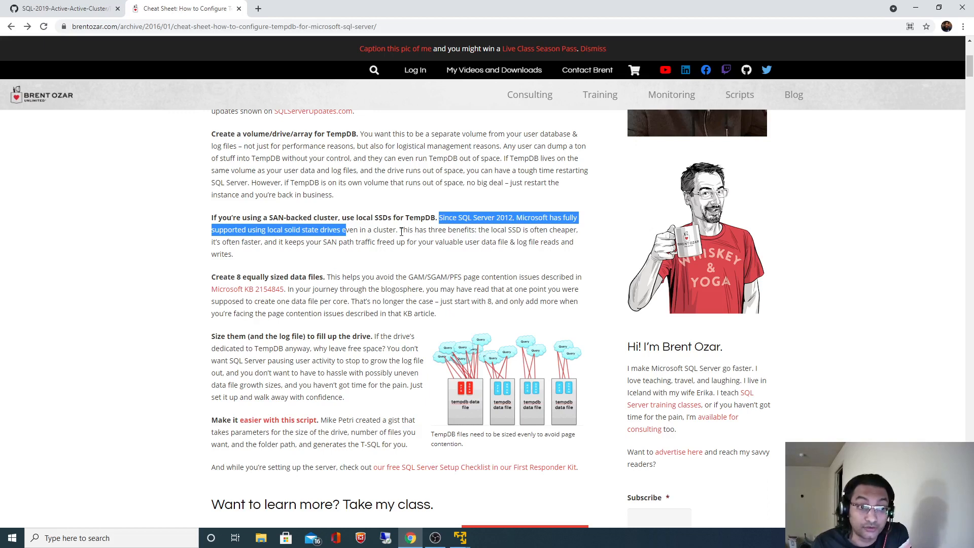
left_click(326, 227)
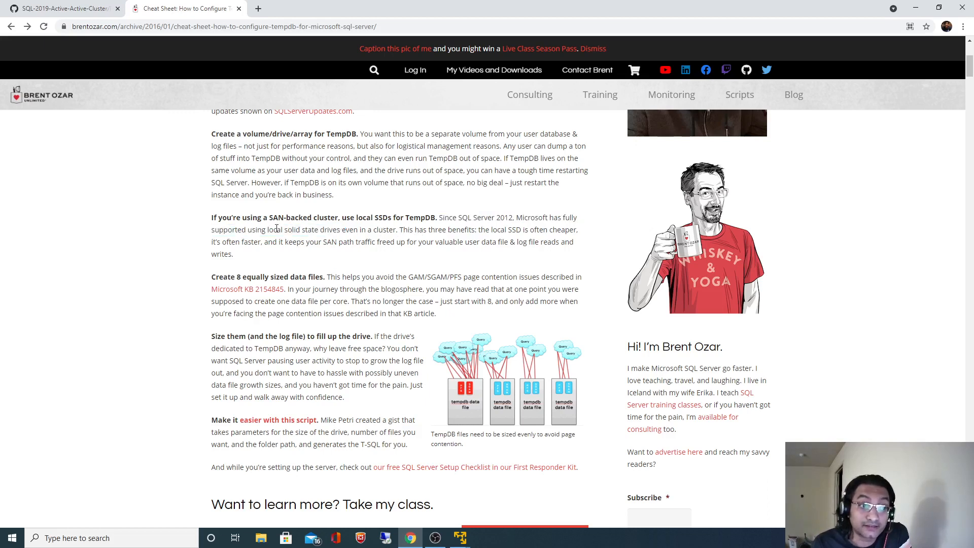
left_click_drag(264, 230, 529, 230)
left_click(401, 230)
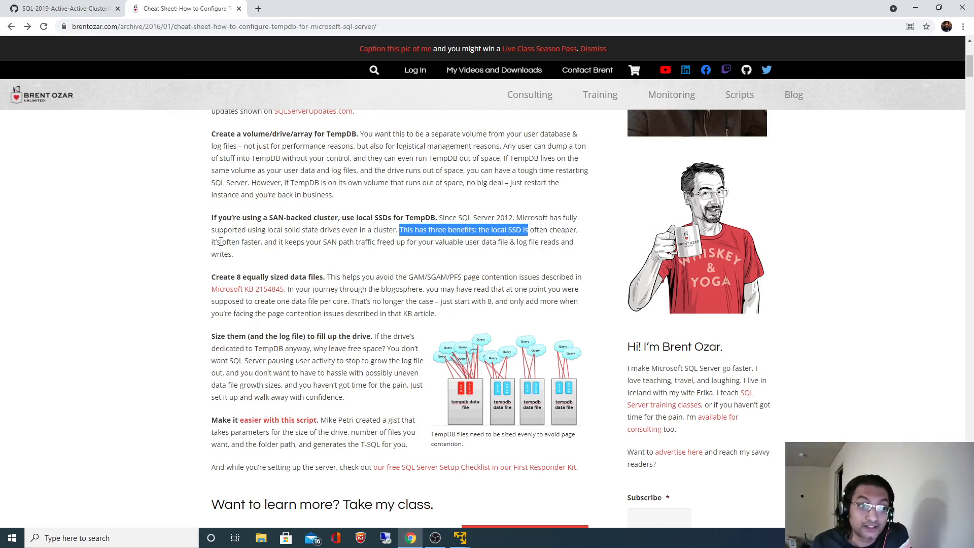
left_click_drag(221, 242, 472, 251)
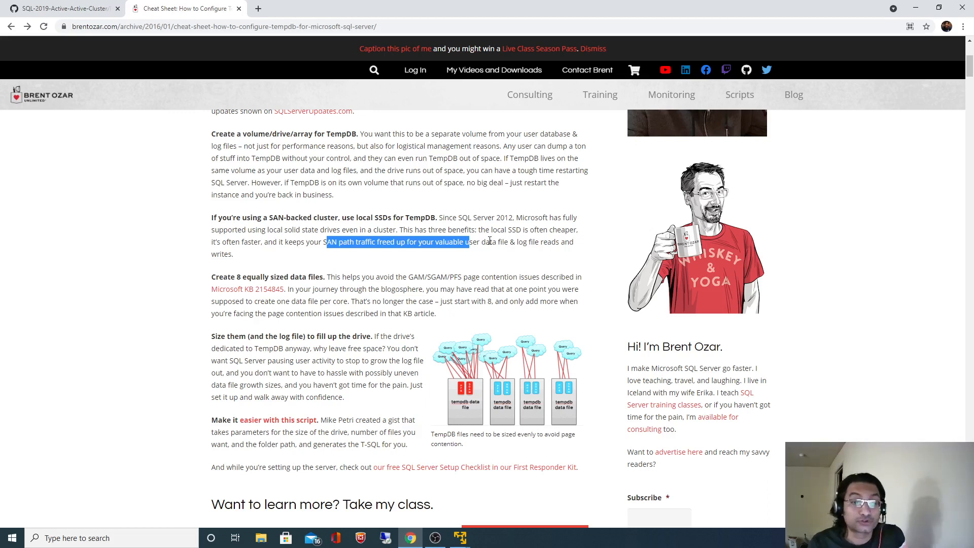
double_click(489, 242)
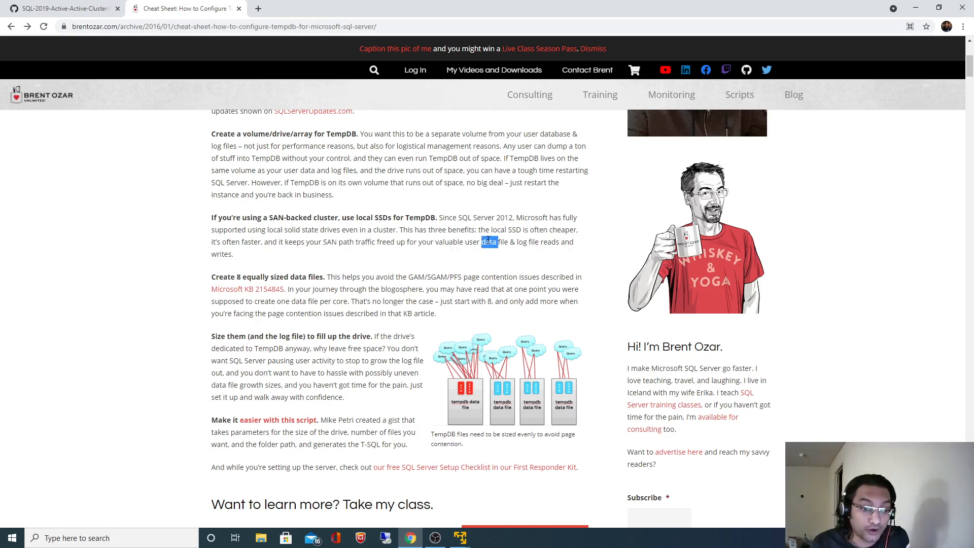
mouse_move(463, 542)
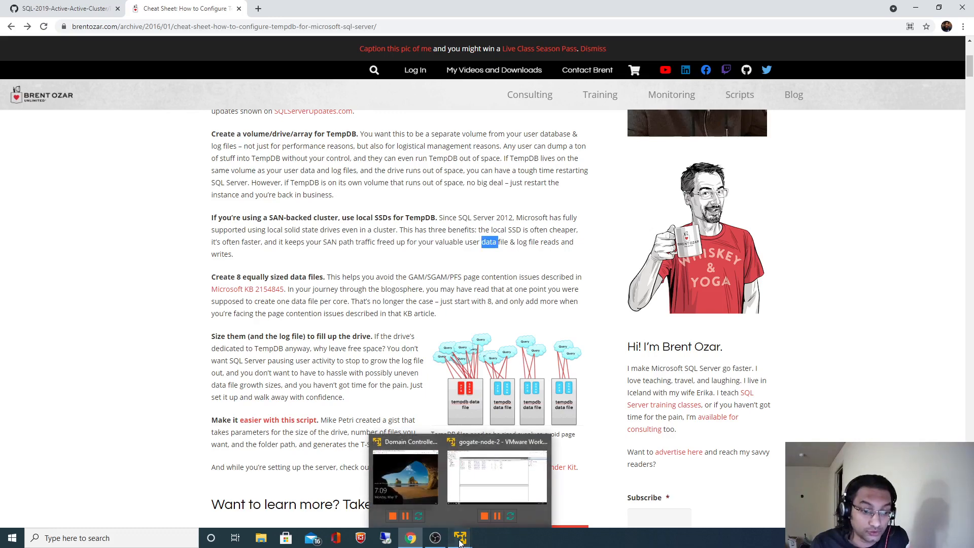
left_click(492, 482)
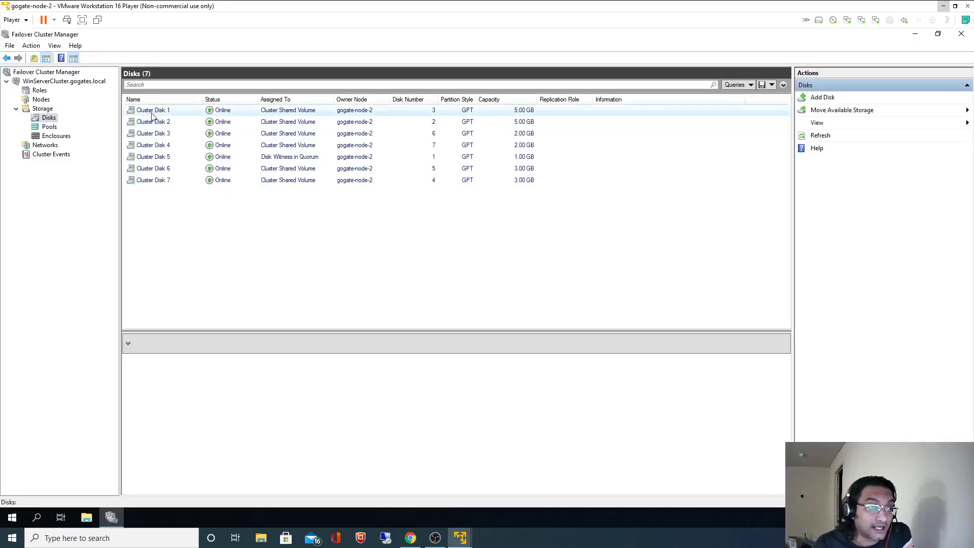
Inspect Cluster Disk 5, the nodes and the SQL Server (MSSQLSERVER) role, then minimize the gogate-node-2 VM.
left_click(278, 159)
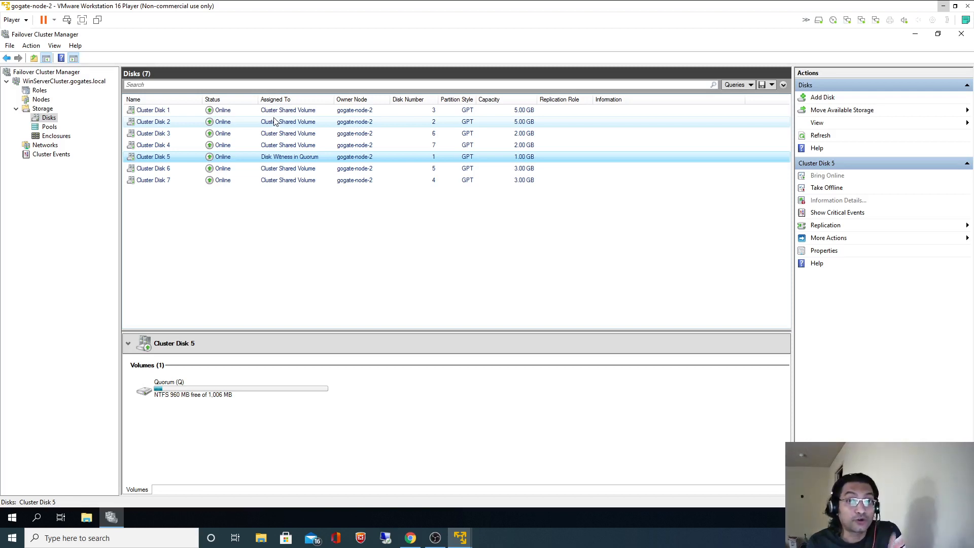
left_click(41, 99)
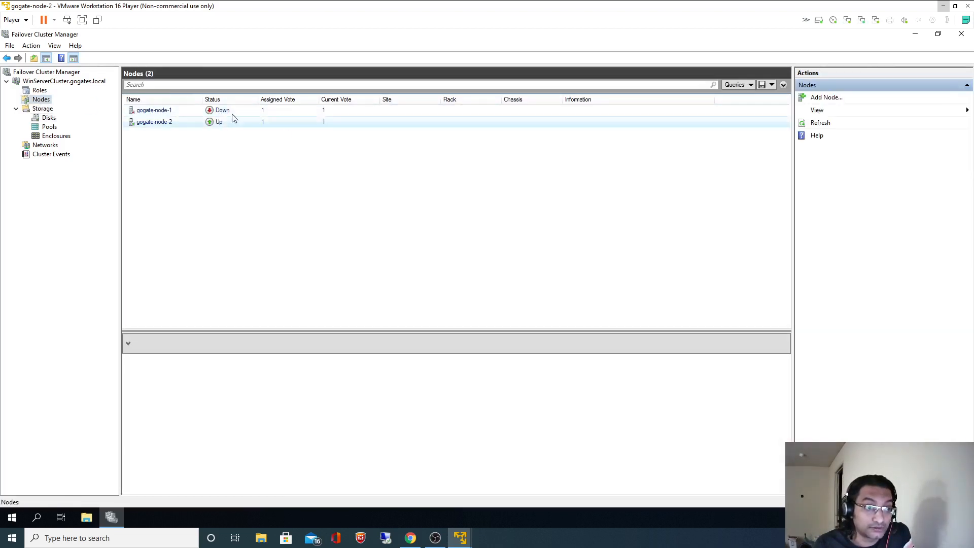
left_click(48, 117)
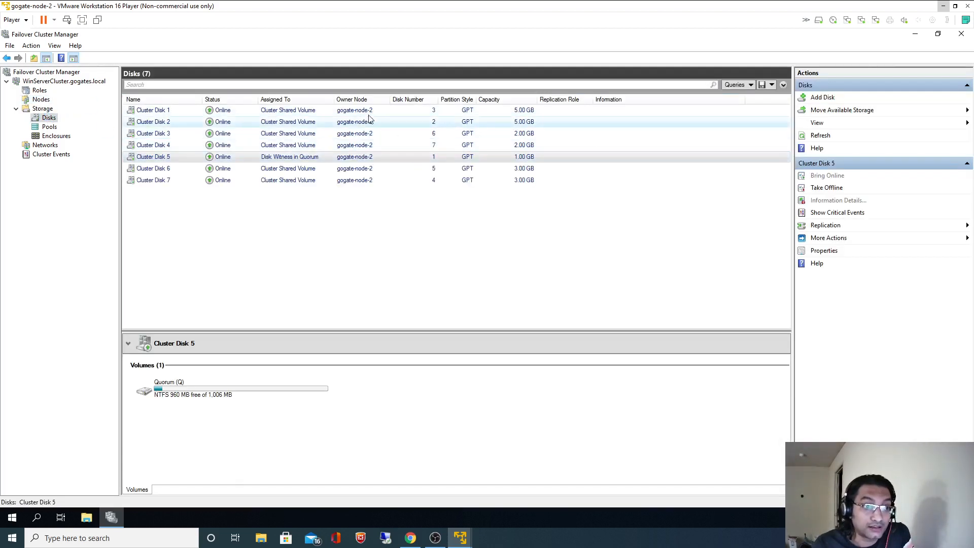
left_click(38, 90)
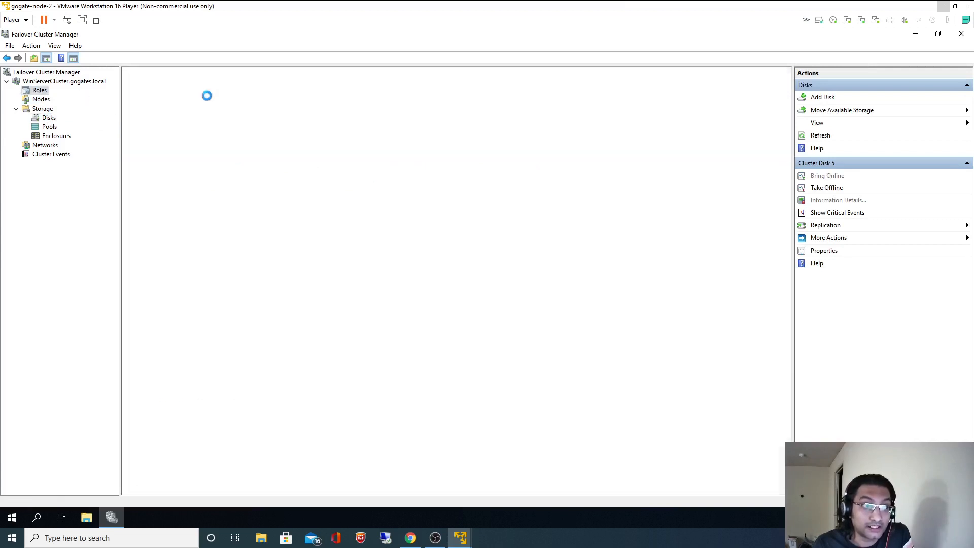
left_click_drag(204, 100, 245, 99)
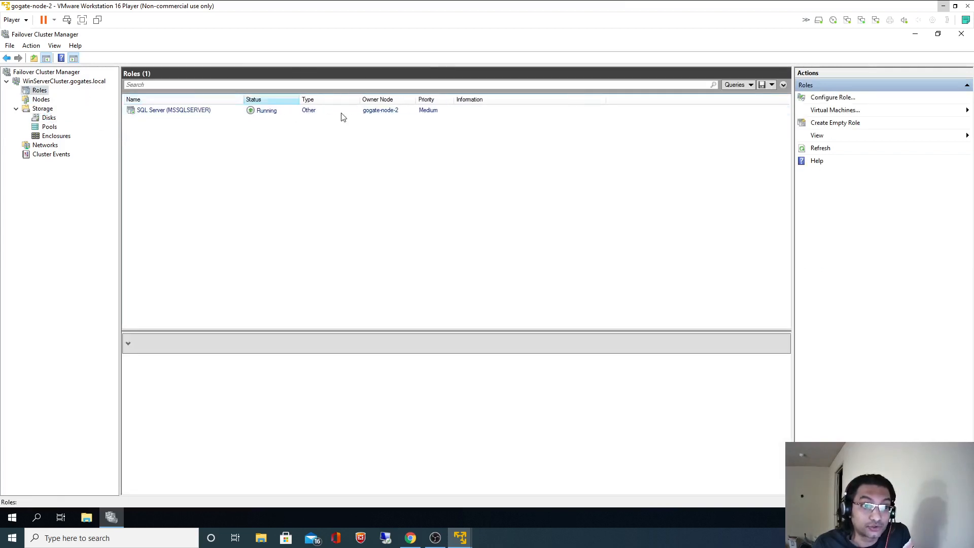
left_click(384, 113)
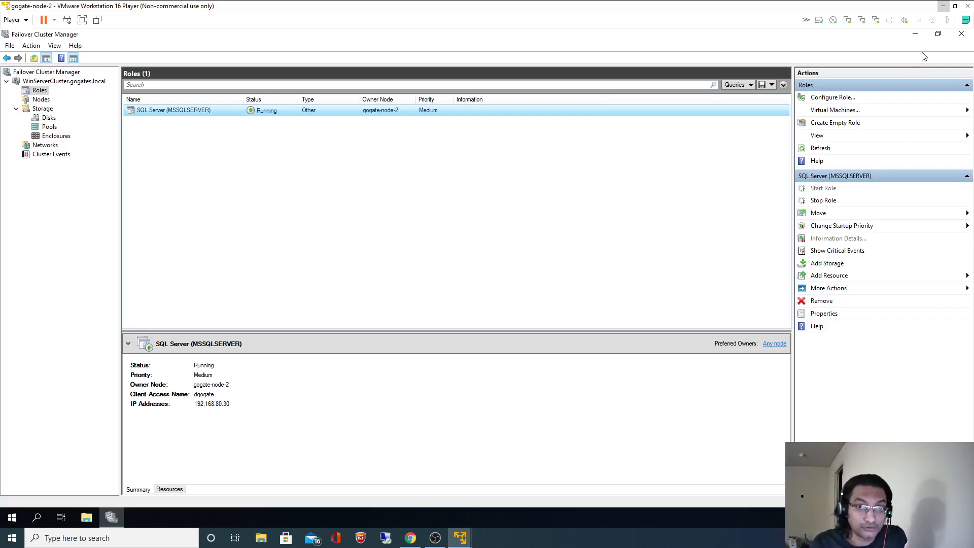
left_click(944, 7)
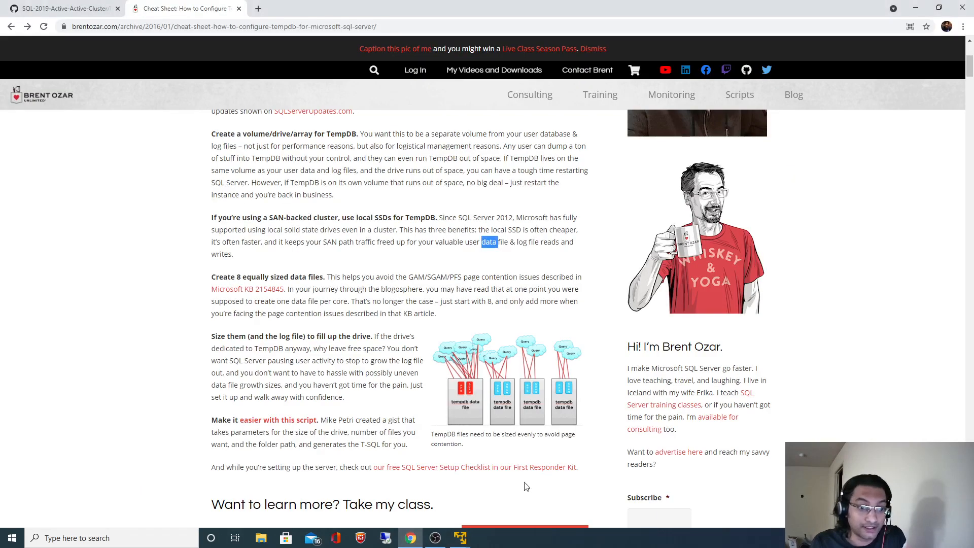
Power on gogate-node-1 from Workstation 16 Player, then switch back to the gogate-node-2 window.
right_click(459, 542)
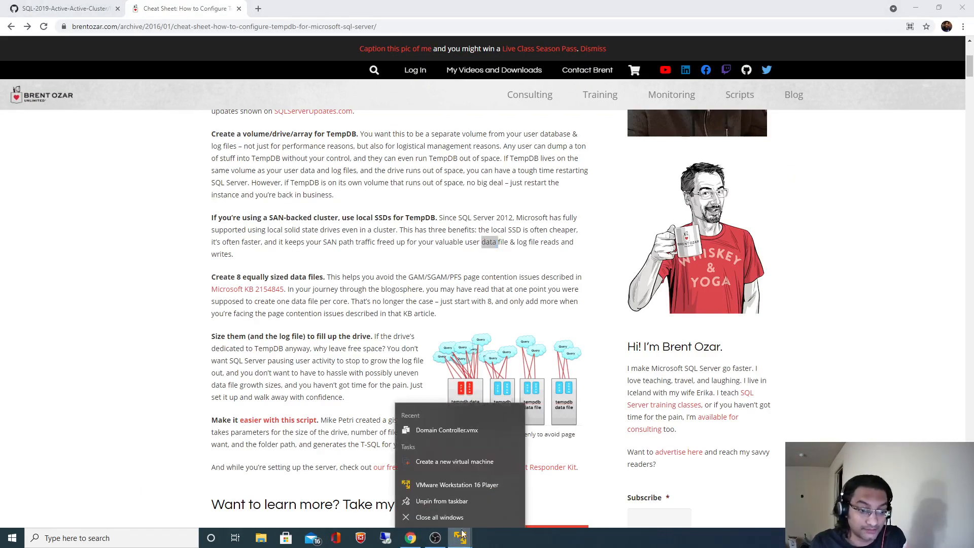
left_click(447, 485)
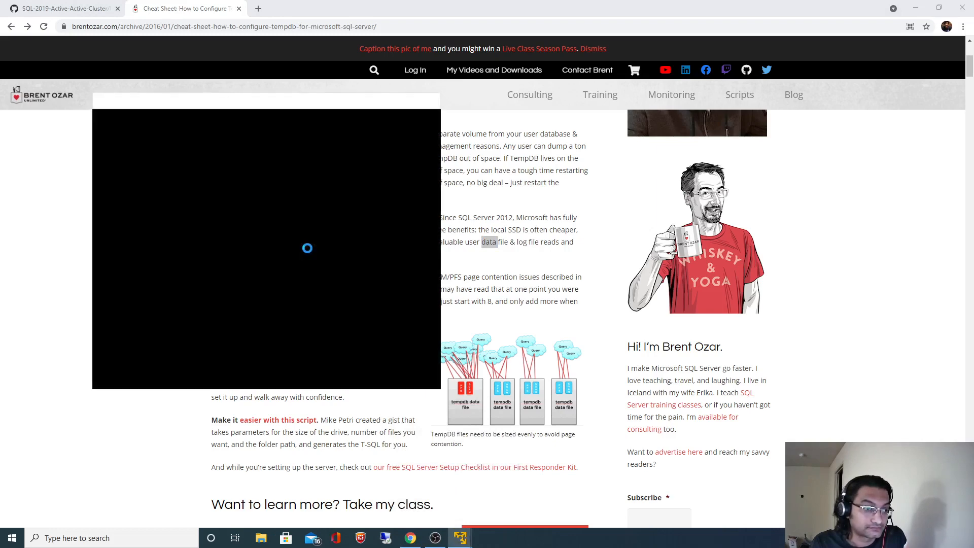
left_click(136, 190)
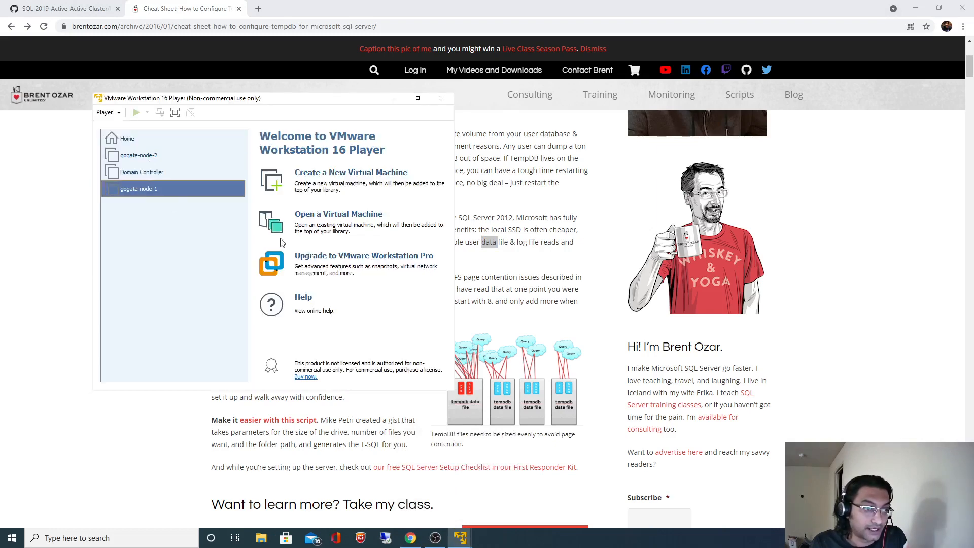
left_click(309, 351)
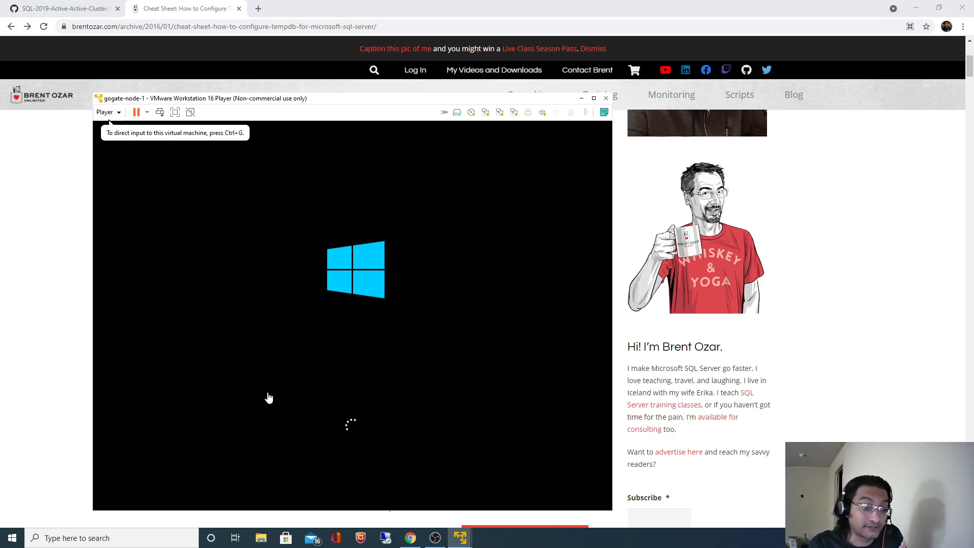
mouse_move(456, 531)
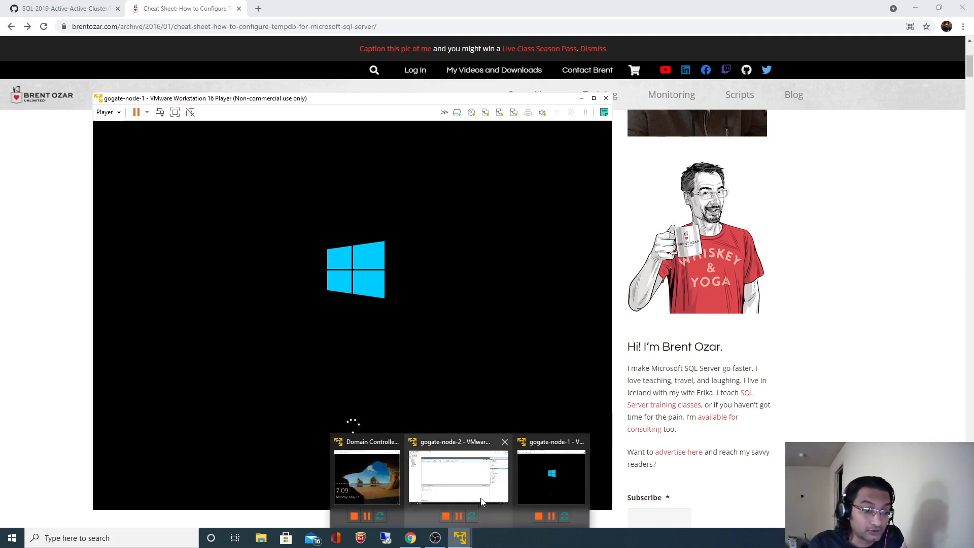
left_click(459, 482)
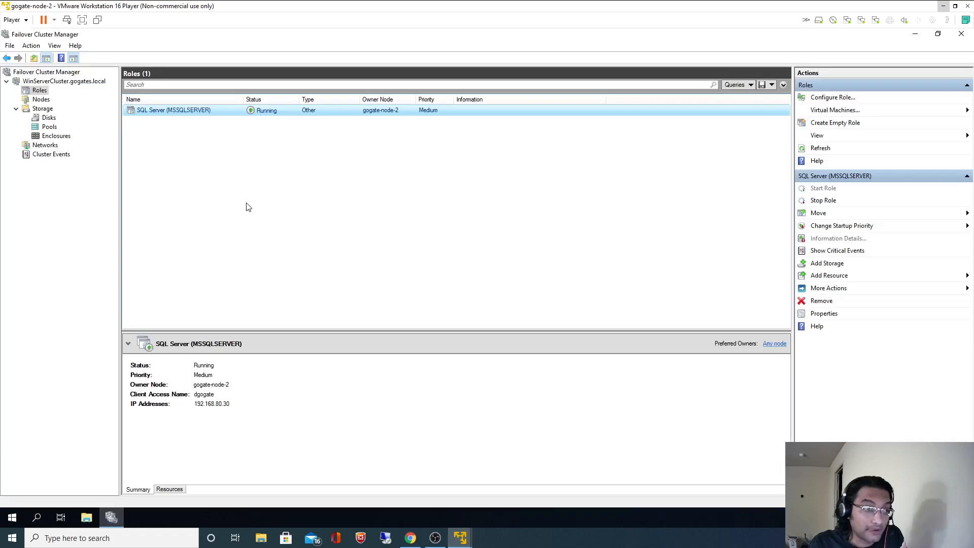
List Storage > Disks to confirm all seven cluster disks are online and owned by gogate-node-2.
left_click(51, 119)
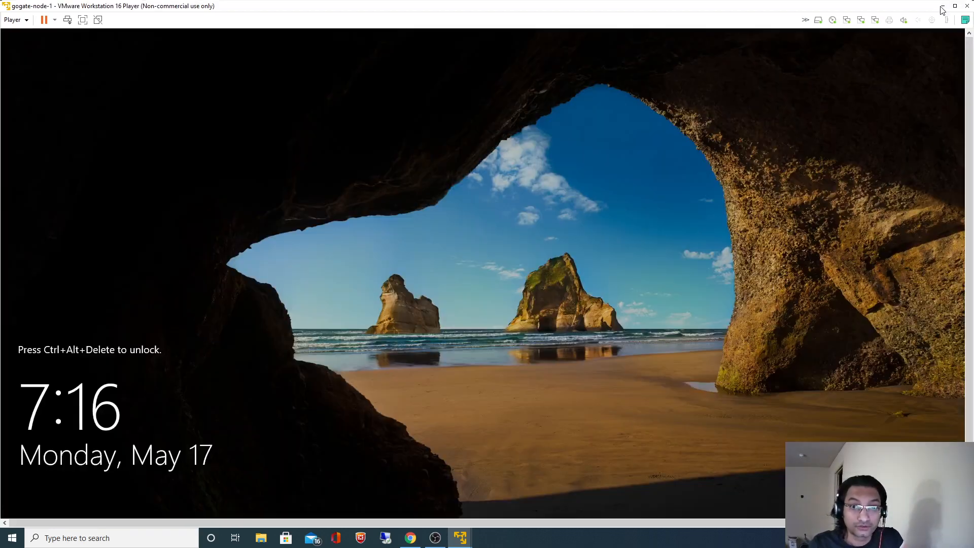
Wake gogate-node-1's lock screen with Ctrl+Alt+Insert and rearrange the Domain Controller and browser windows.
left_click(943, 6)
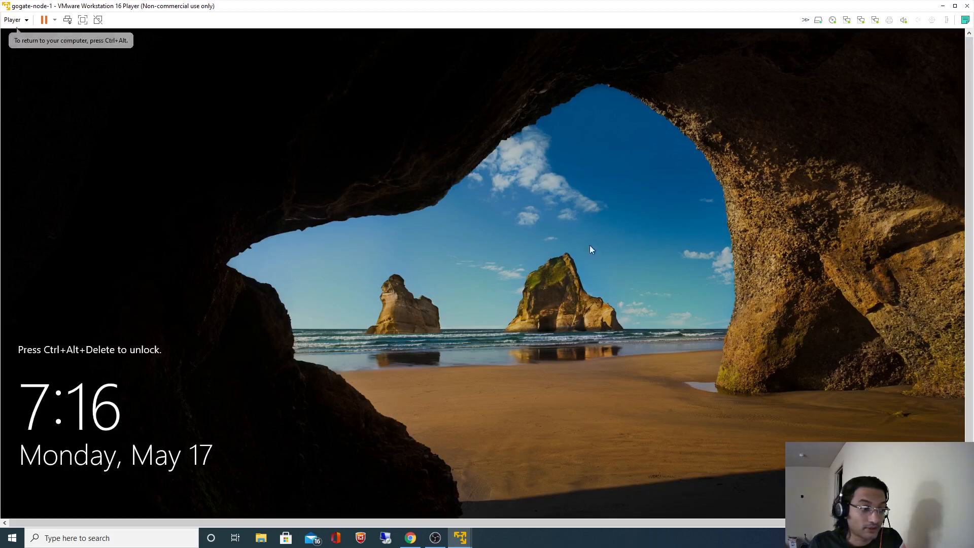
key("ctrl+alt+Insert")
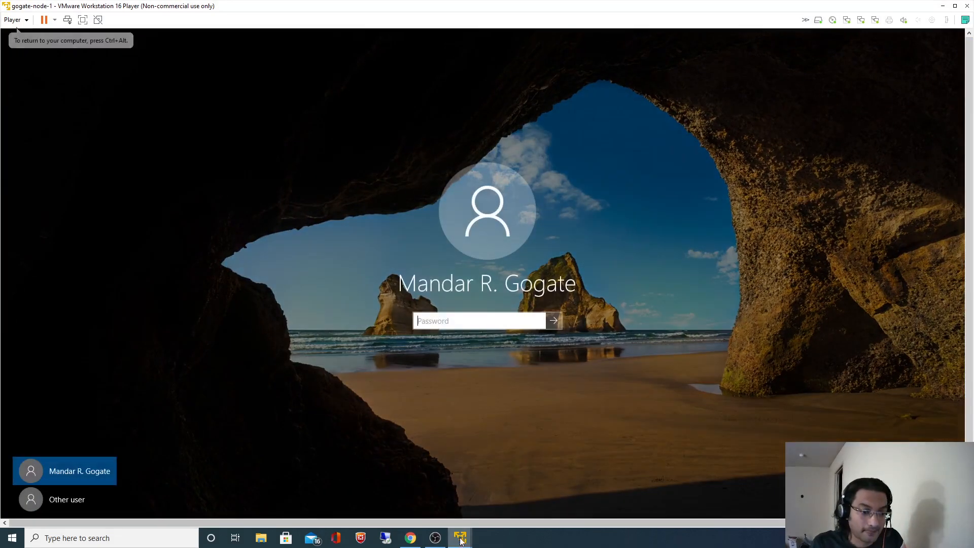
mouse_move(460, 537)
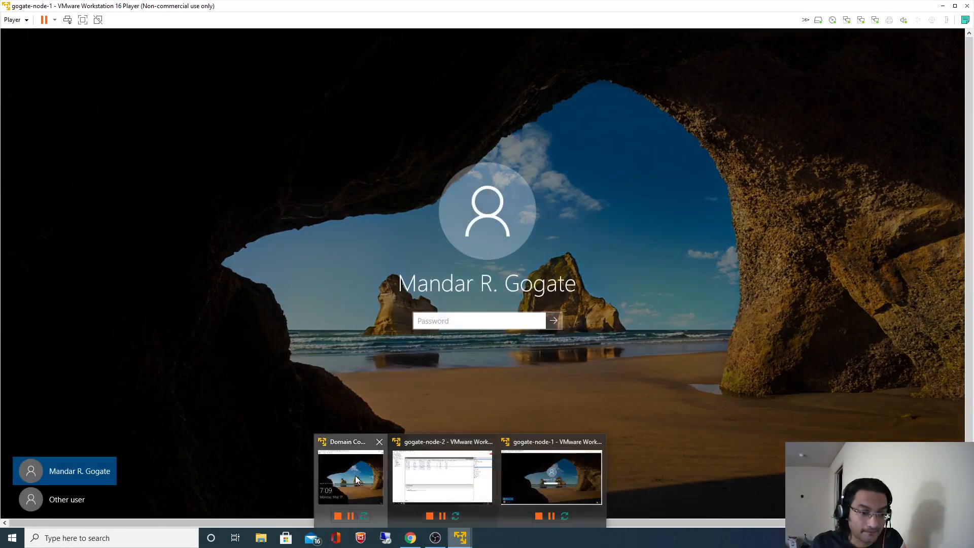
left_click(355, 479)
left_click(452, 87)
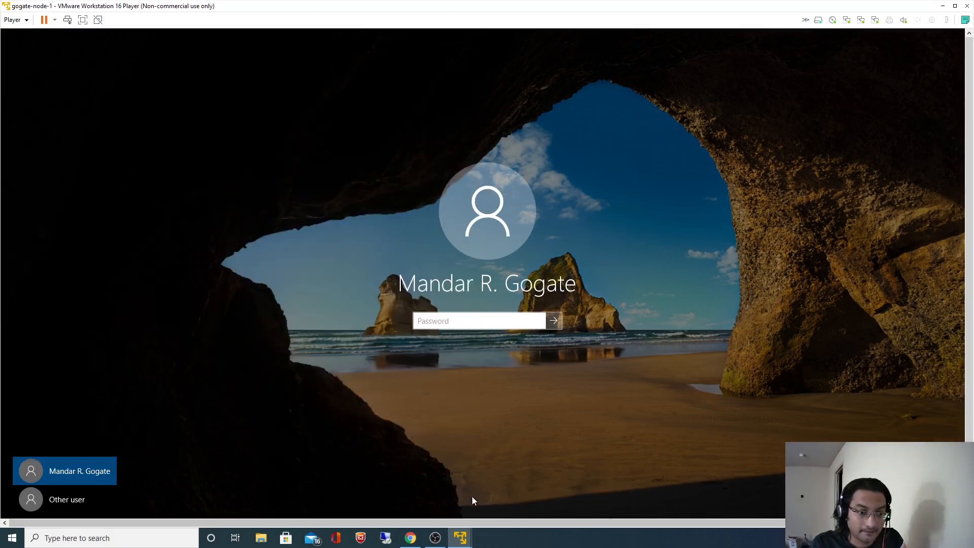
left_click(942, 6)
left_click(938, 6)
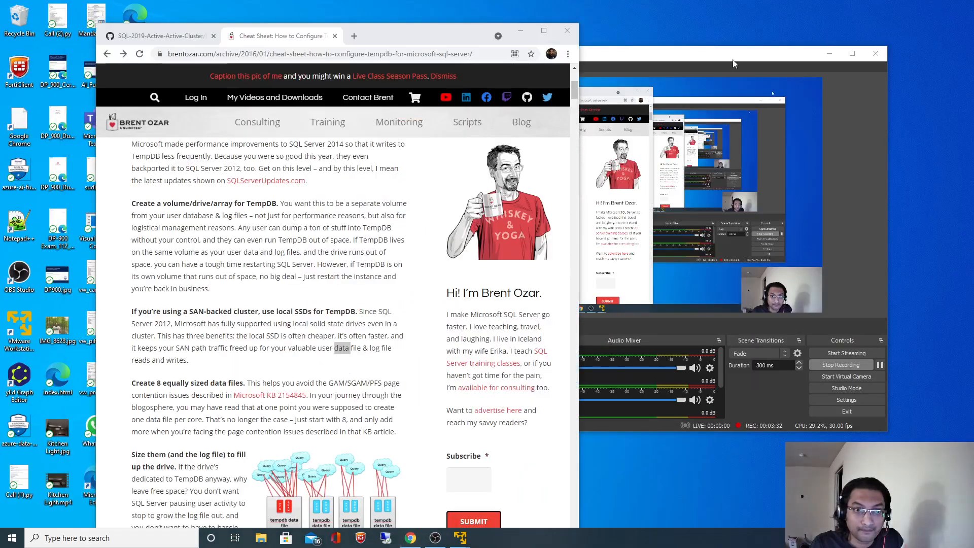
left_click(543, 31)
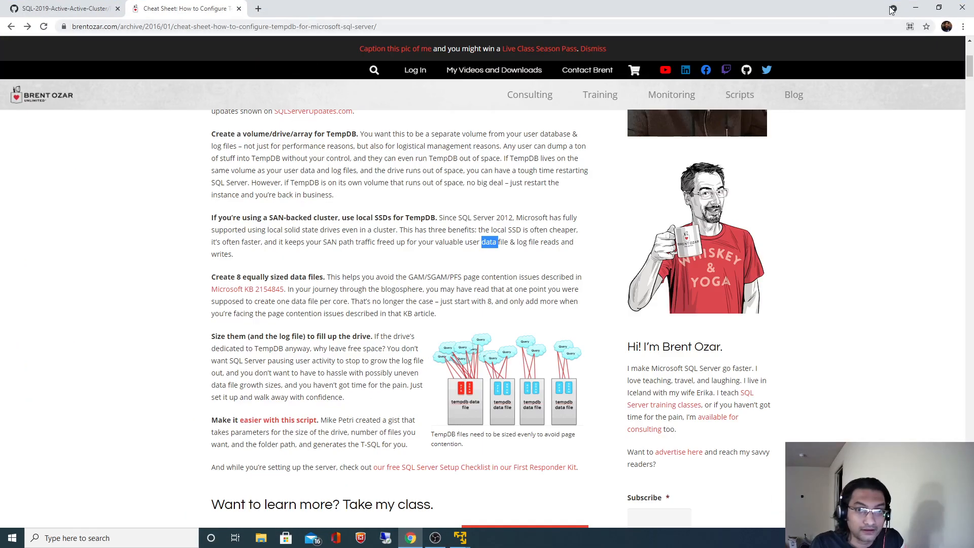
left_click(915, 8)
Sign in to gogate-node-1 with the account password and maximize the VM window.
mouse_move(460, 538)
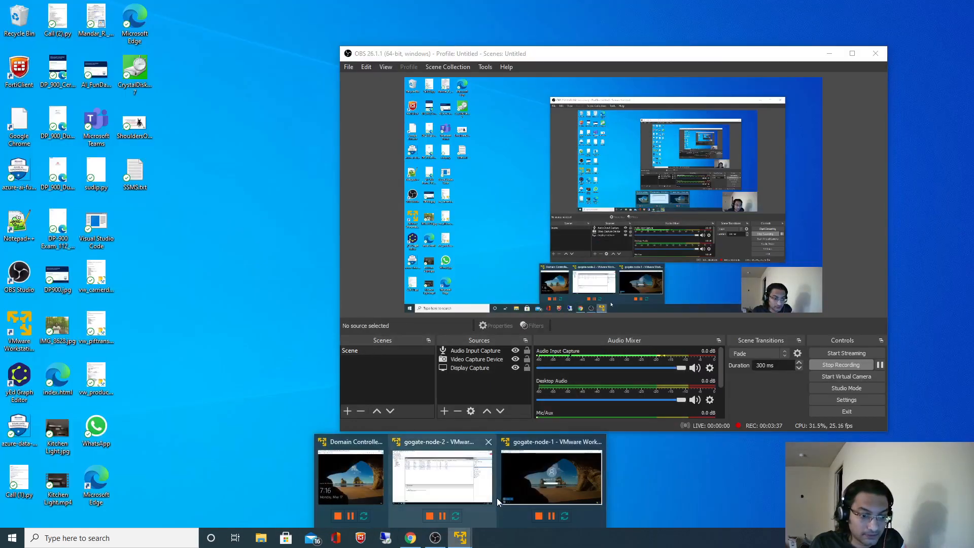
left_click(537, 475)
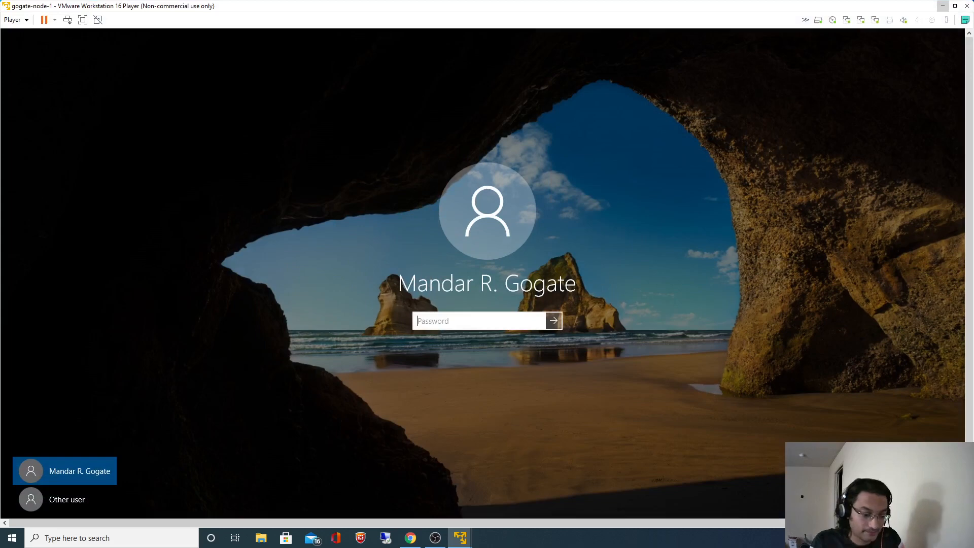
type("*")
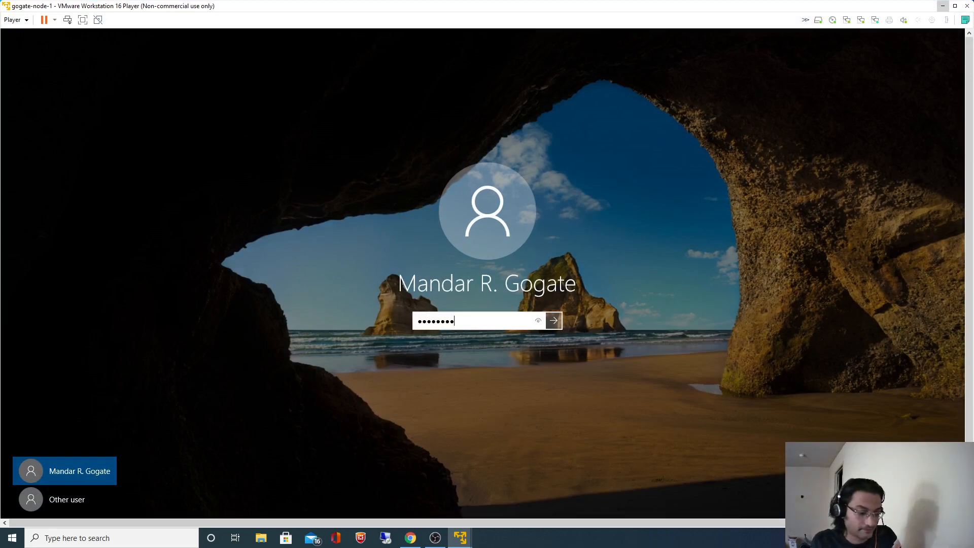
key("Return")
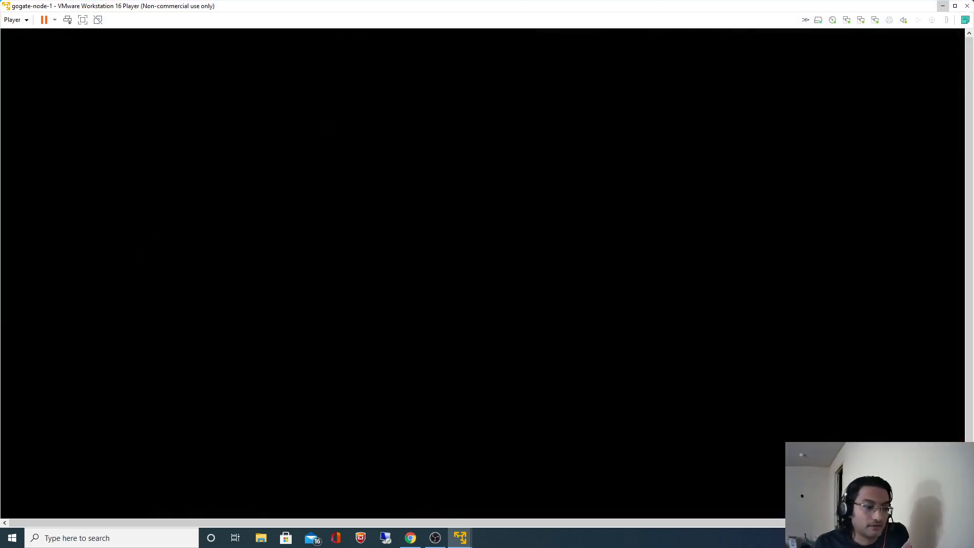
left_click(955, 5)
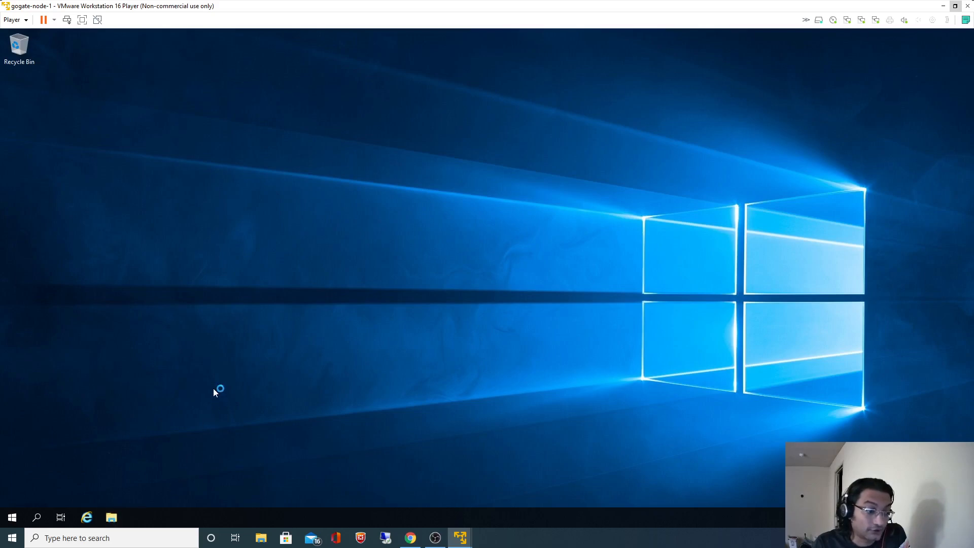
key("super+e")
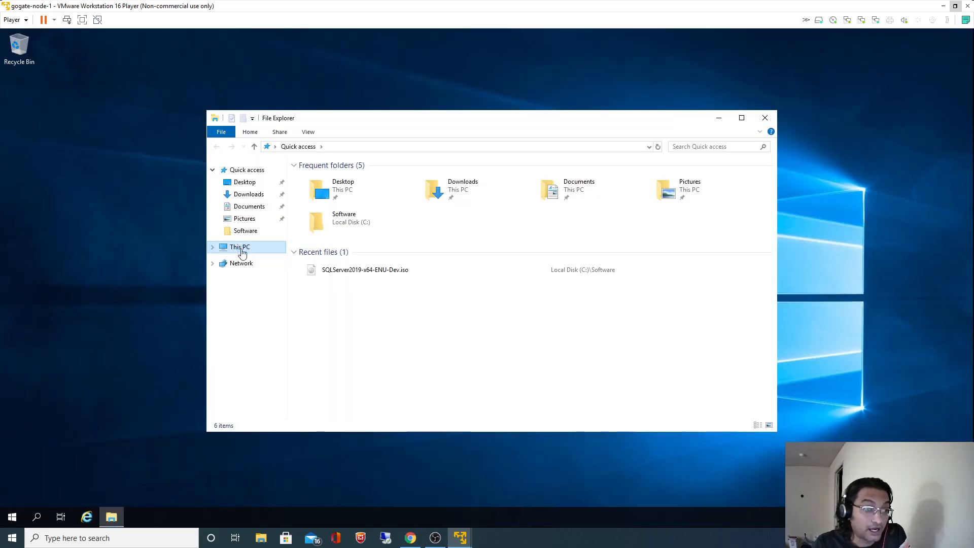
Create a new folder named MSSQL at the root of the C: drive.
left_click(240, 248)
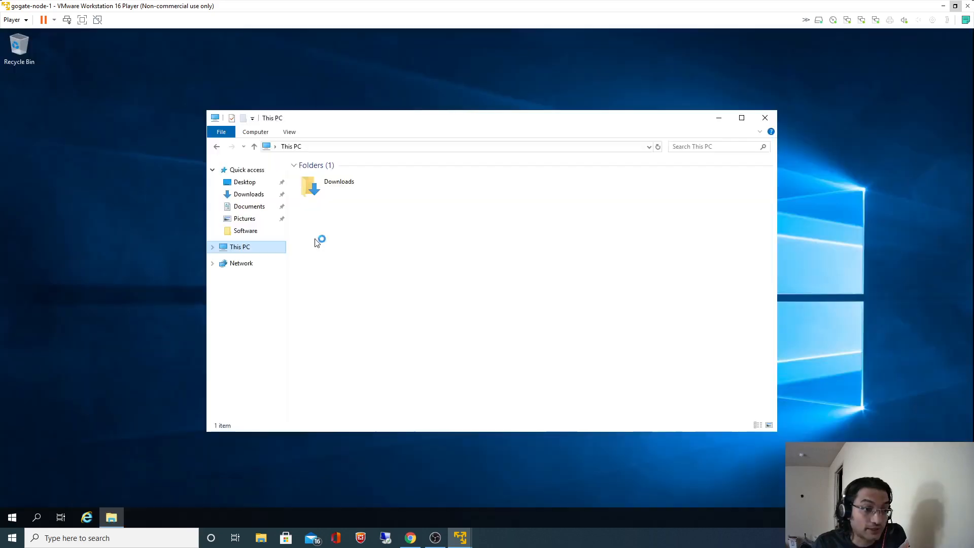
left_click(353, 292)
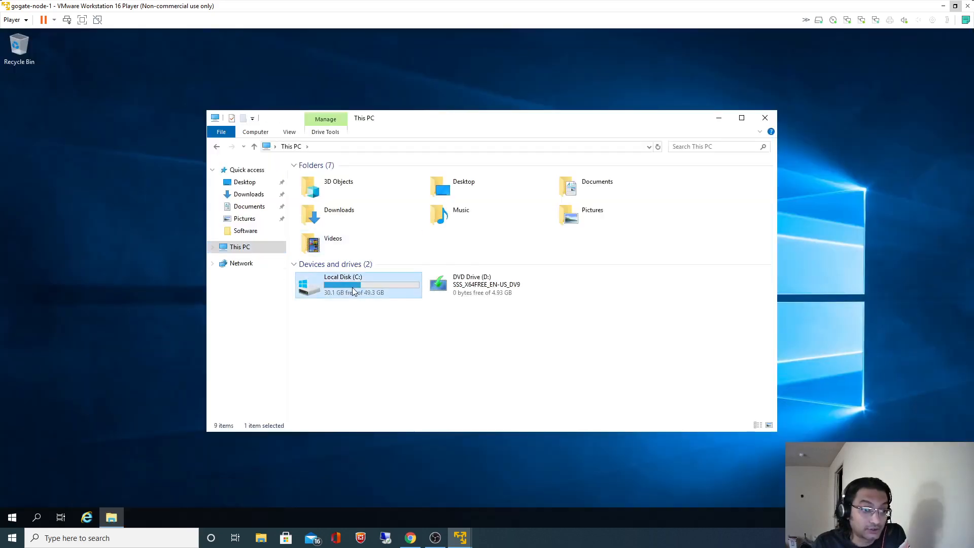
double_click(354, 292)
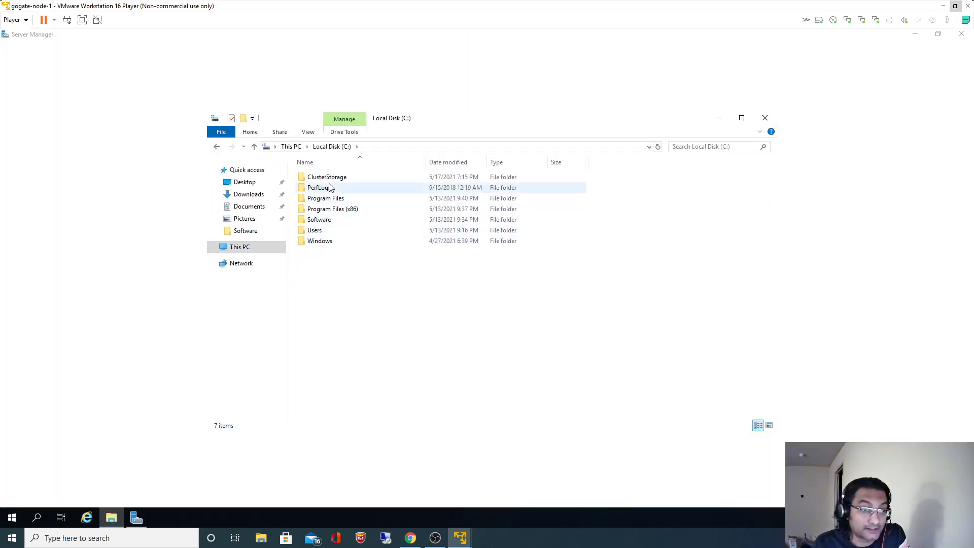
double_click(334, 177)
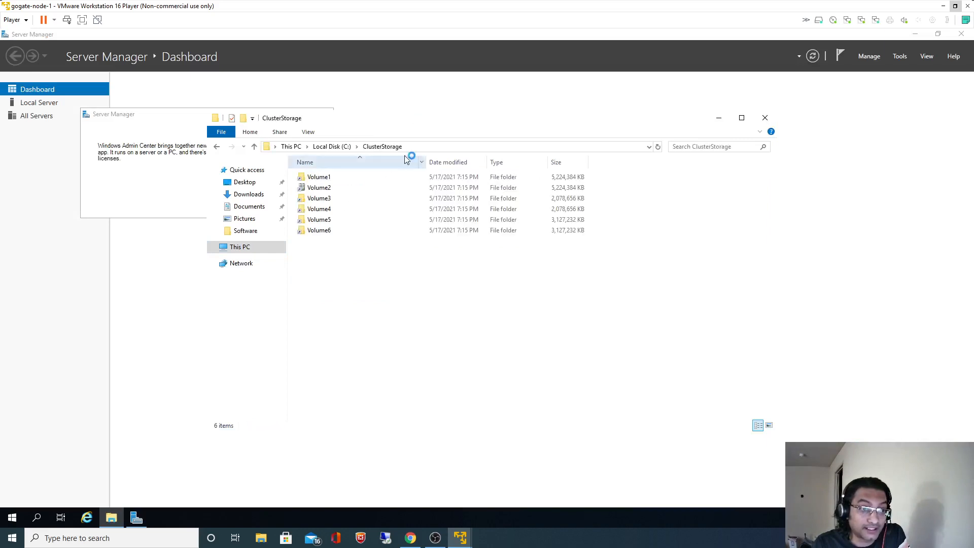
left_click(331, 147)
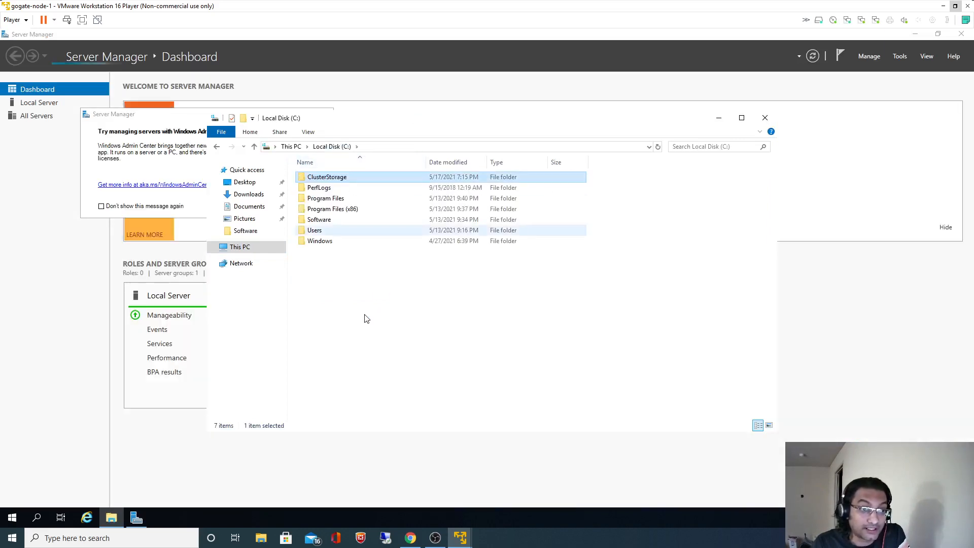
right_click(351, 292)
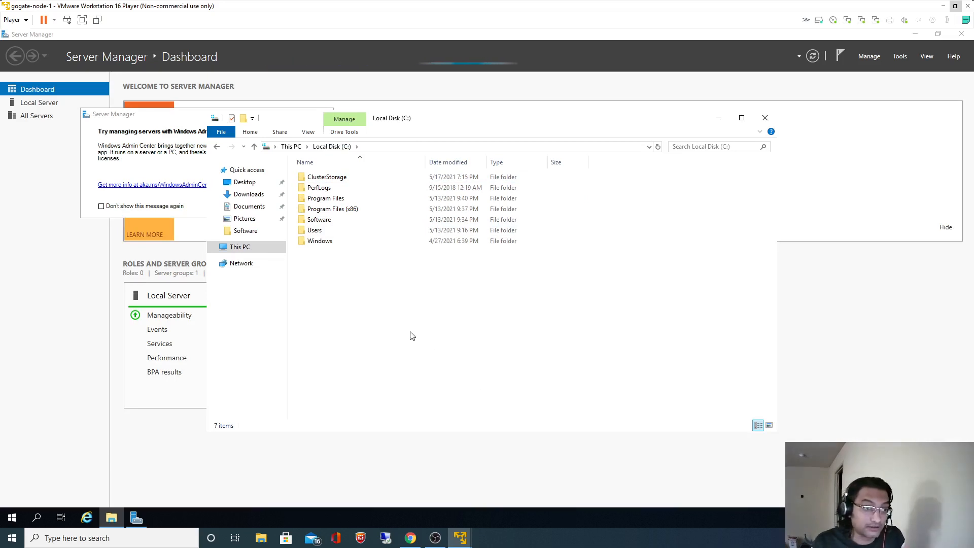
right_click(350, 307)
mouse_move(424, 401)
left_click(482, 403)
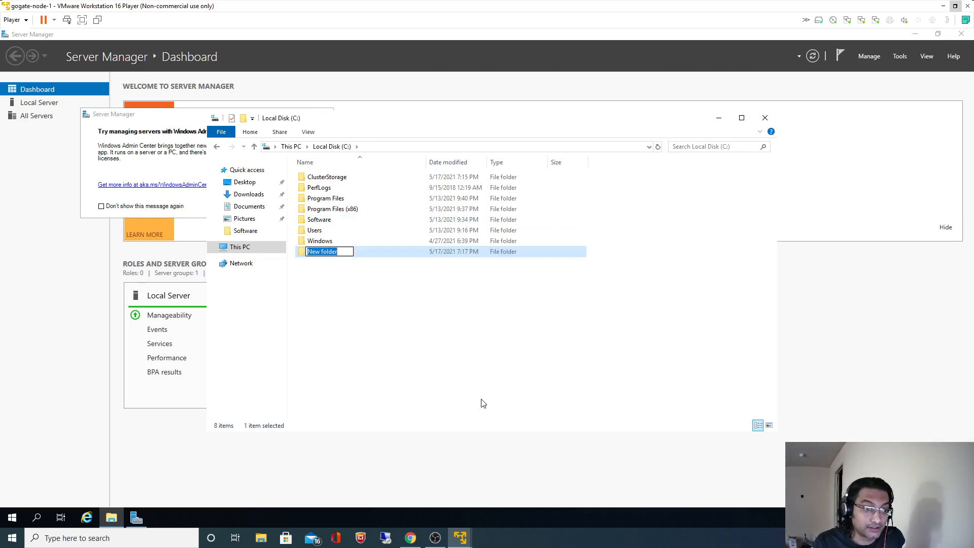
type("MSSQL")
key("Return")
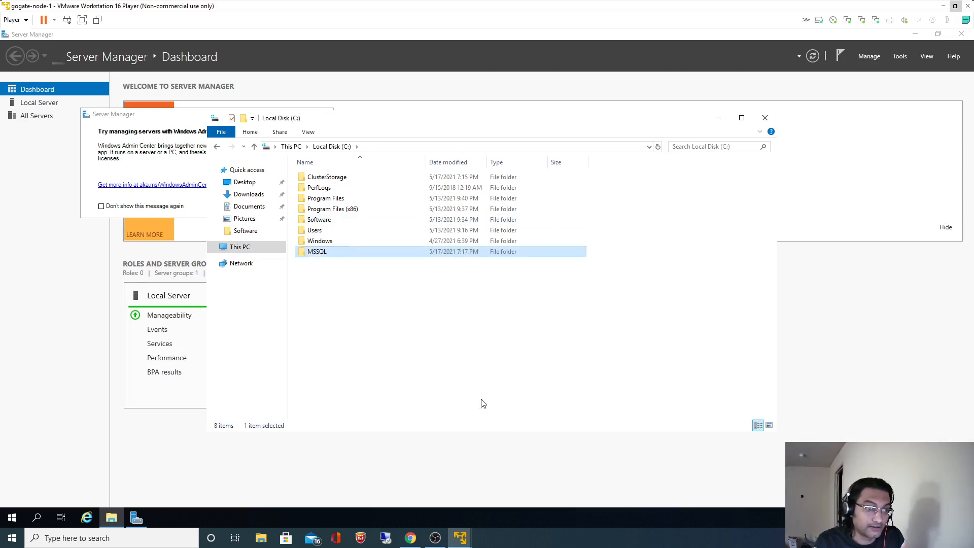
Create a Temp01 folder inside C:\MSSQL and dismiss Server Manager's Windows Admin Center prompt.
double_click(319, 252)
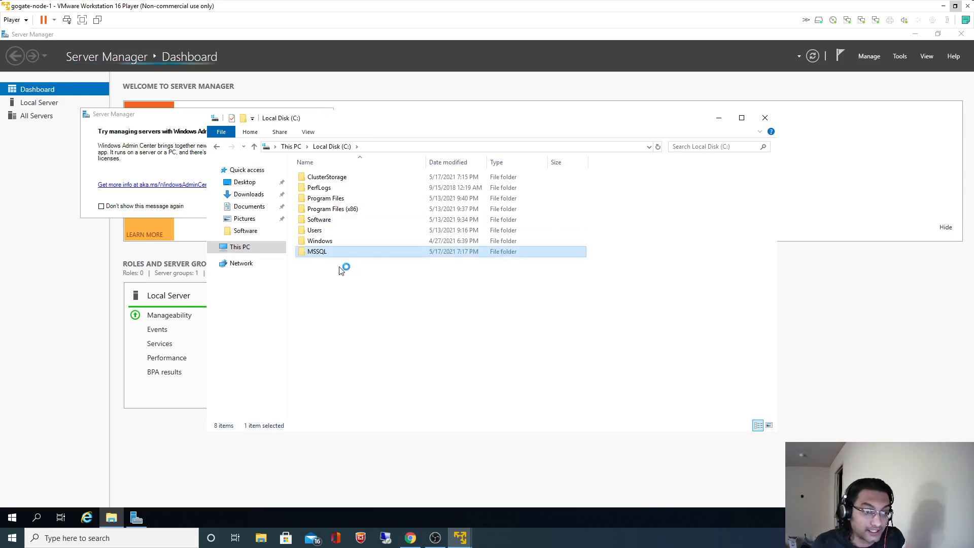
right_click(338, 266)
mouse_move(446, 387)
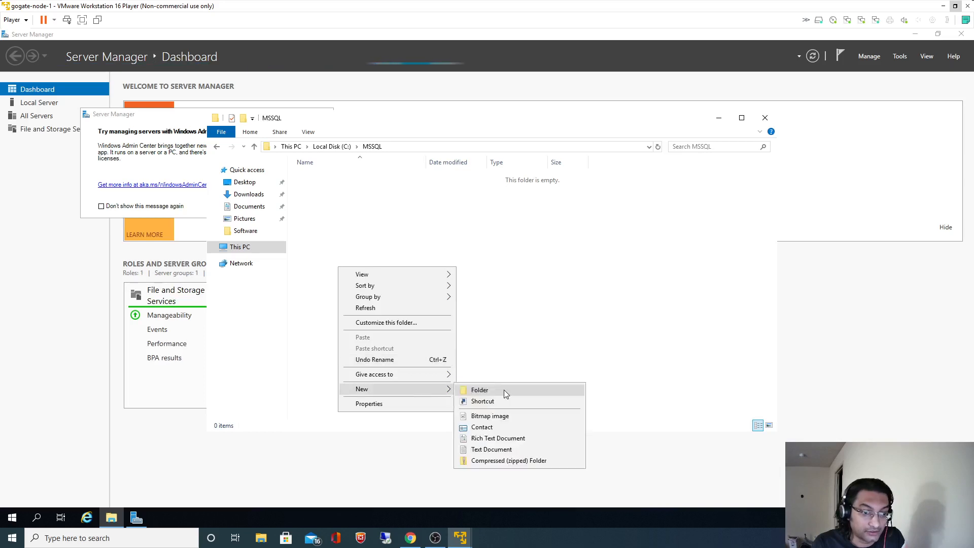
left_click(504, 391)
type("Temp01")
key("Return")
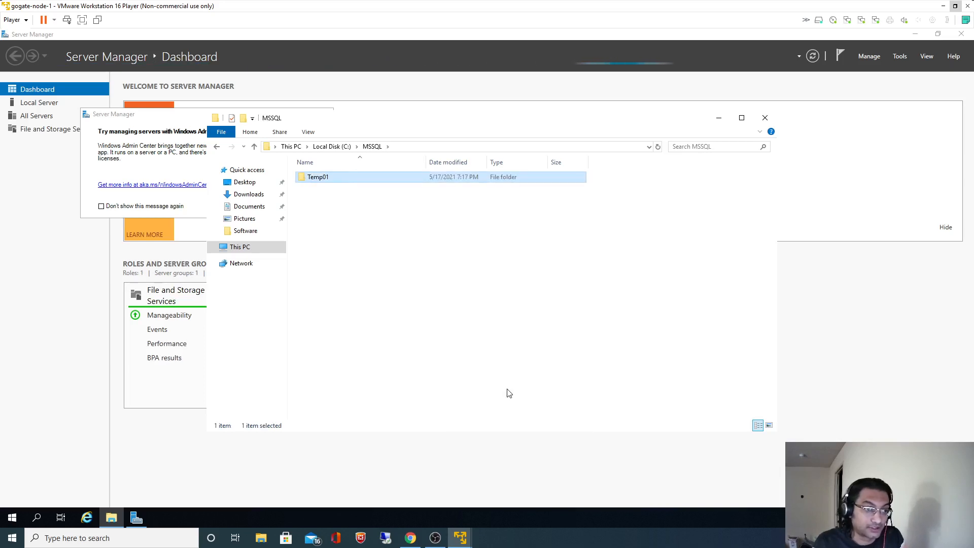
left_click(116, 149)
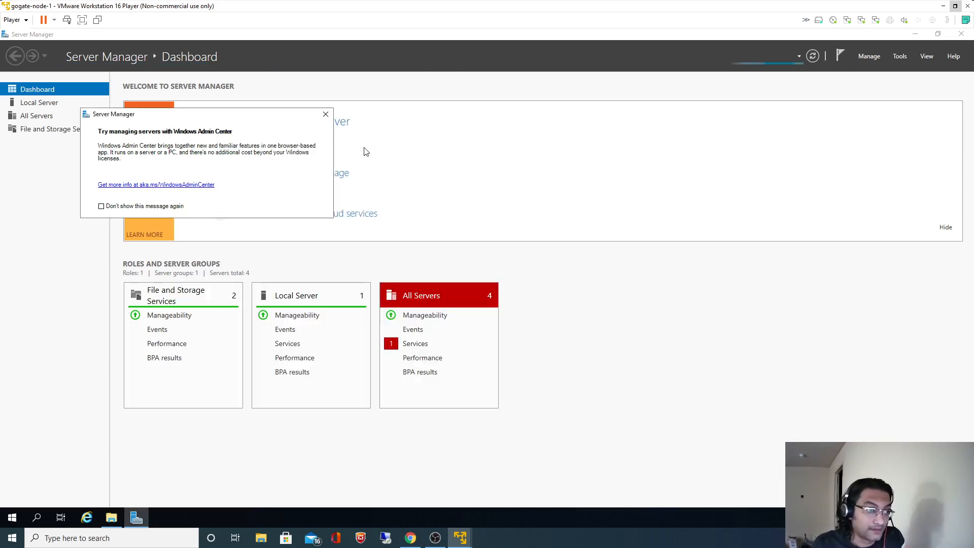
left_click(326, 118)
Close Server Manager, launch Failover Cluster Manager from Windows Administrative Tools, and list WinServerCluster's roles.
left_click(961, 34)
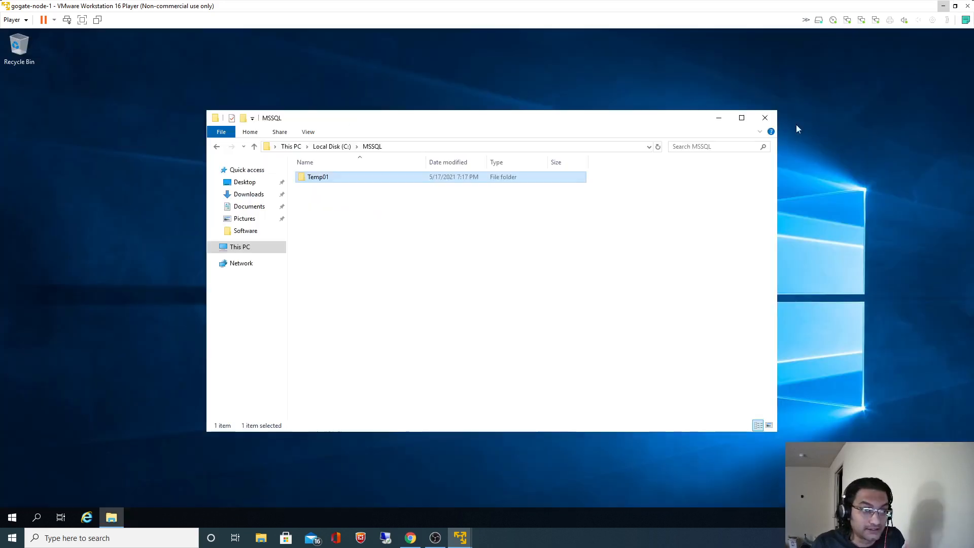
left_click(12, 517)
scroll(105, 453, "down", 2)
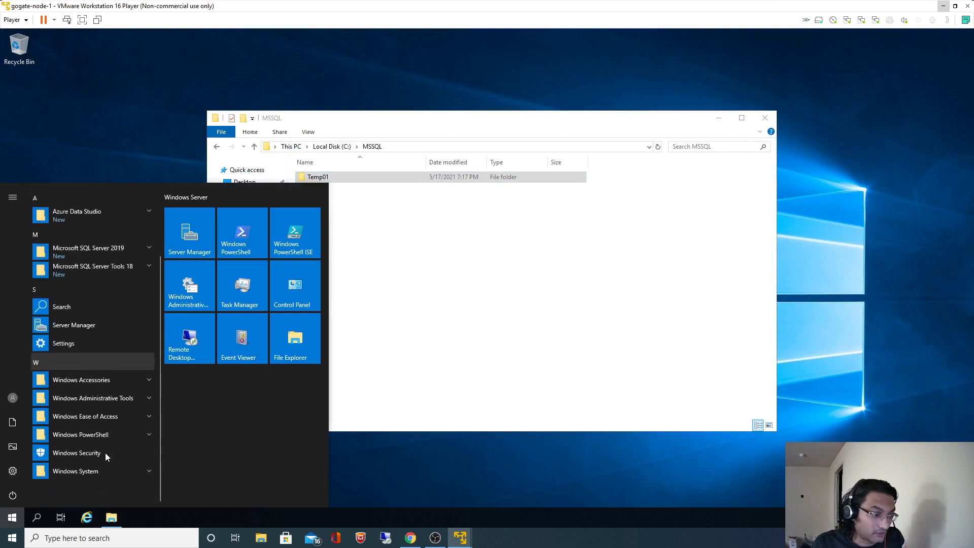
left_click(100, 403)
scroll(100, 403, "down", 3)
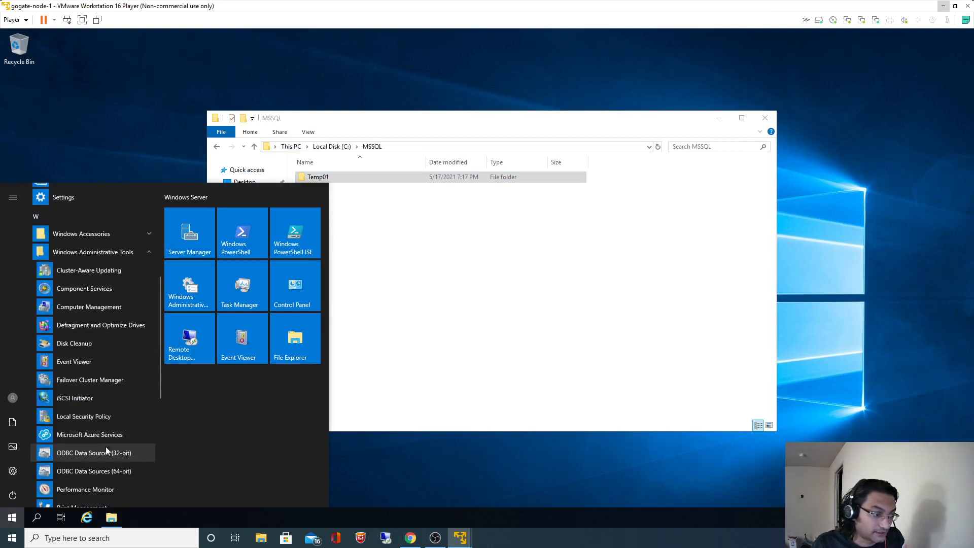
left_click(94, 380)
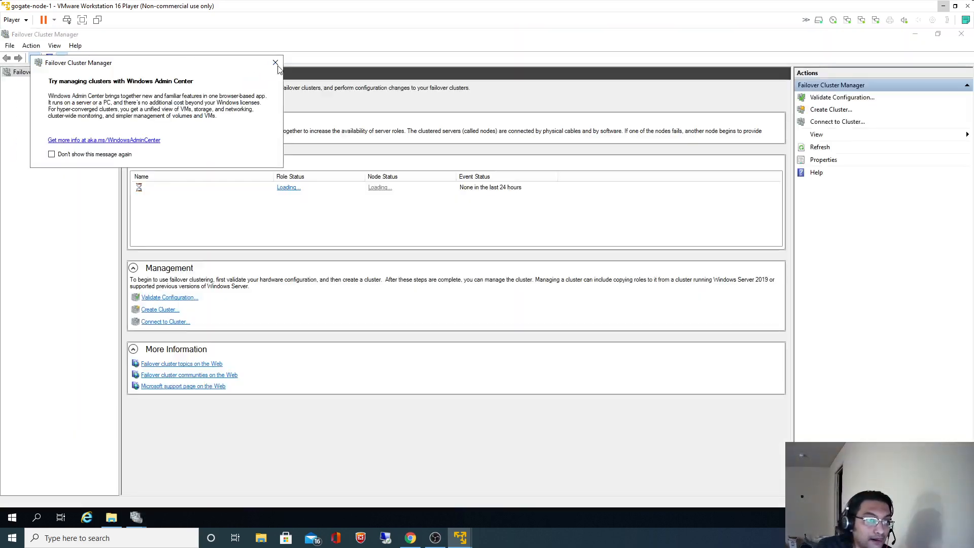
left_click(277, 65)
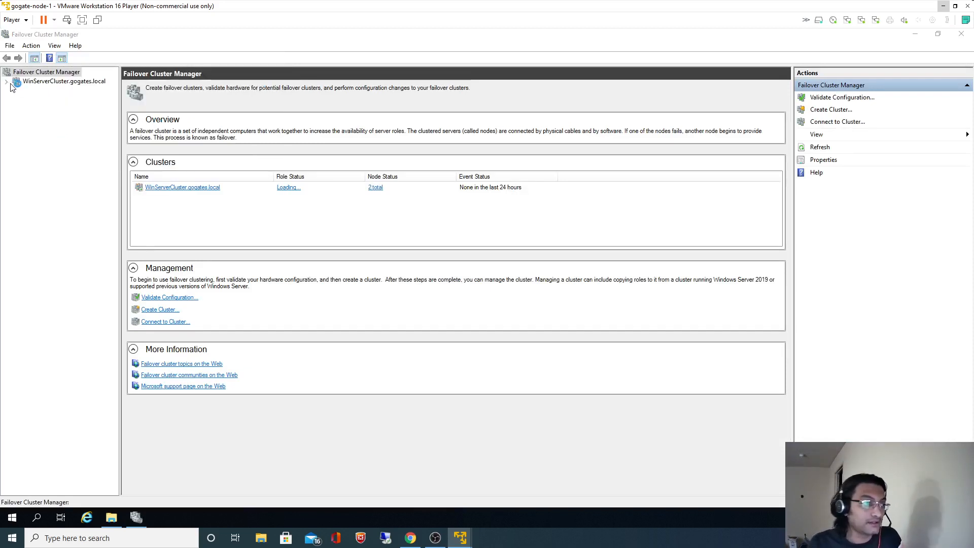
left_click(39, 91)
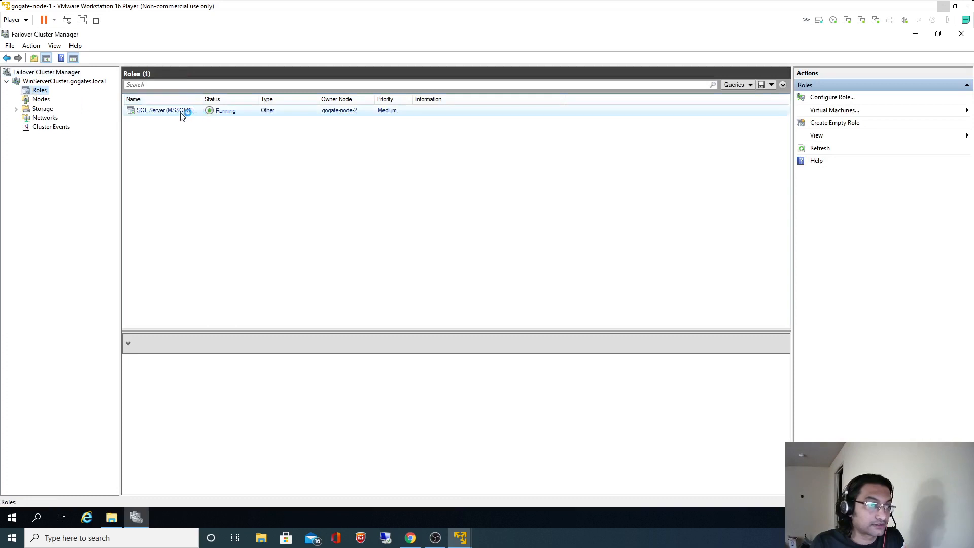
left_click_drag(204, 95, 237, 96)
Move the SQL Server (MSSQLSERVER) role to the best possible node.
right_click(197, 112)
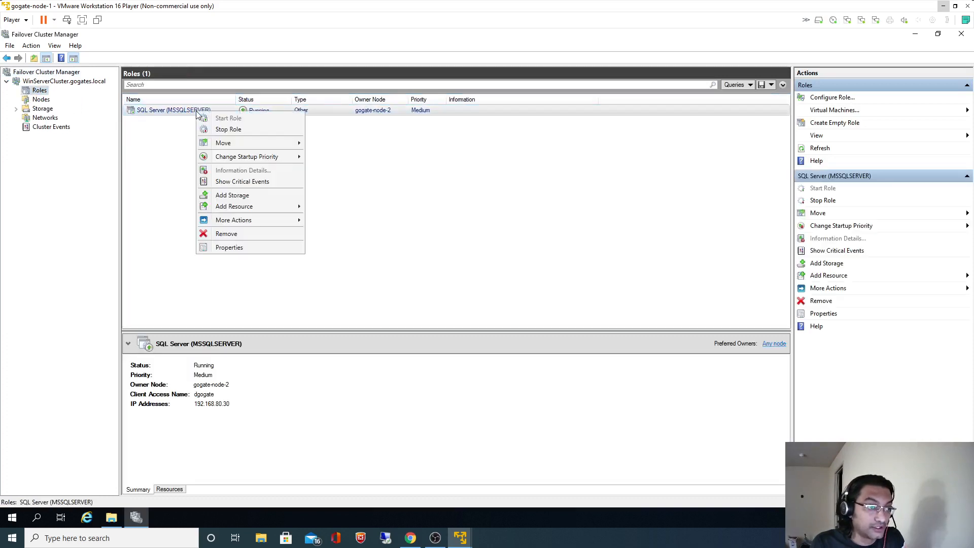
mouse_move(287, 146)
left_click(340, 145)
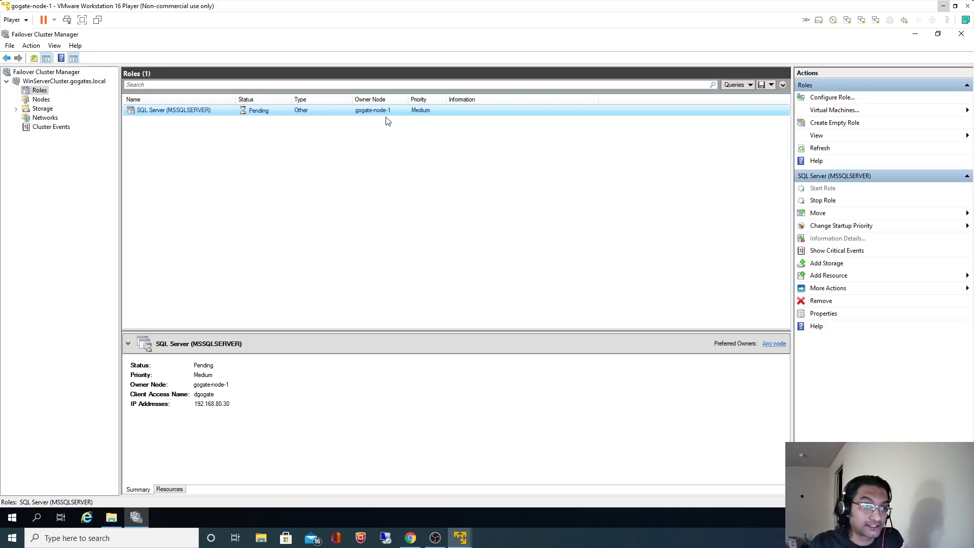
Review the nodes, cluster disks and Cluster Disk 2, confirming the role now runs on gogate-node-1.
left_click(40, 100)
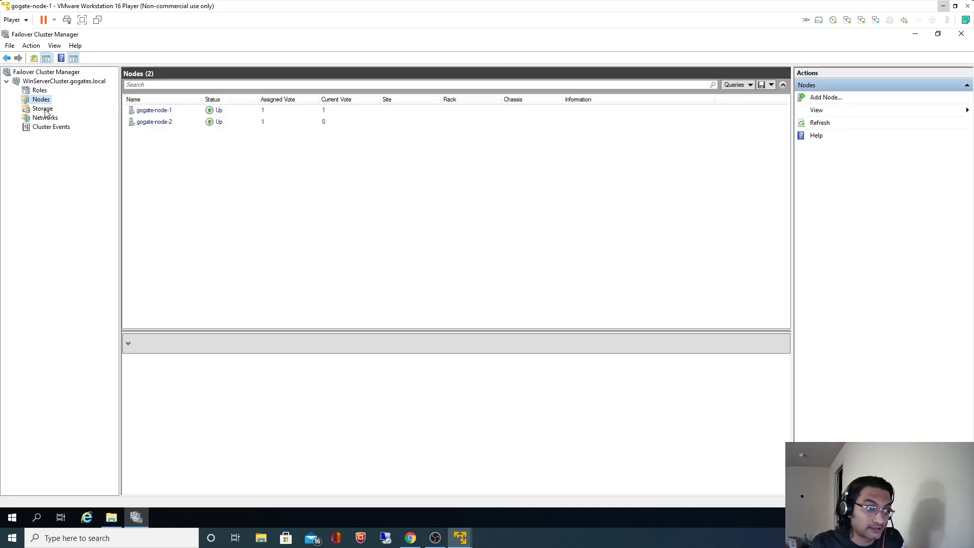
left_click(43, 109)
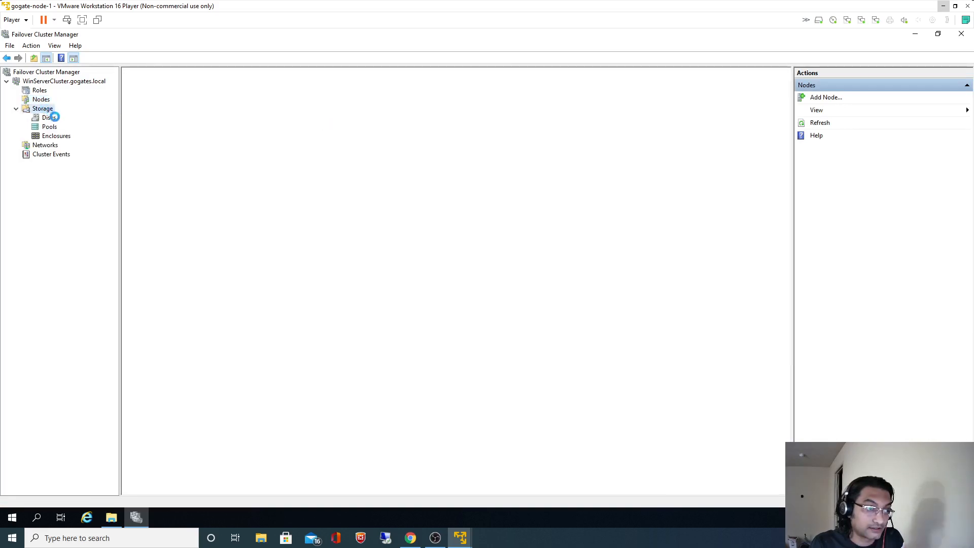
left_click(48, 118)
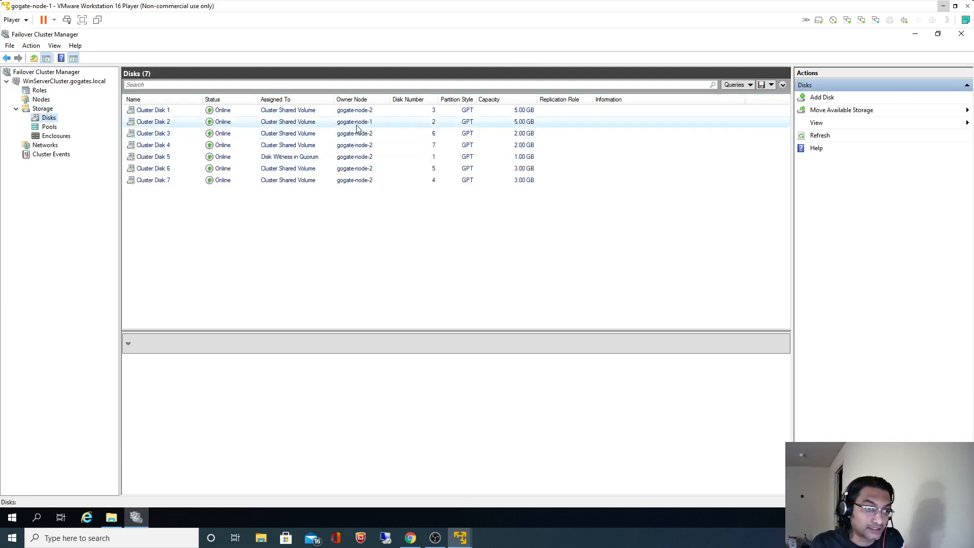
left_click(41, 91)
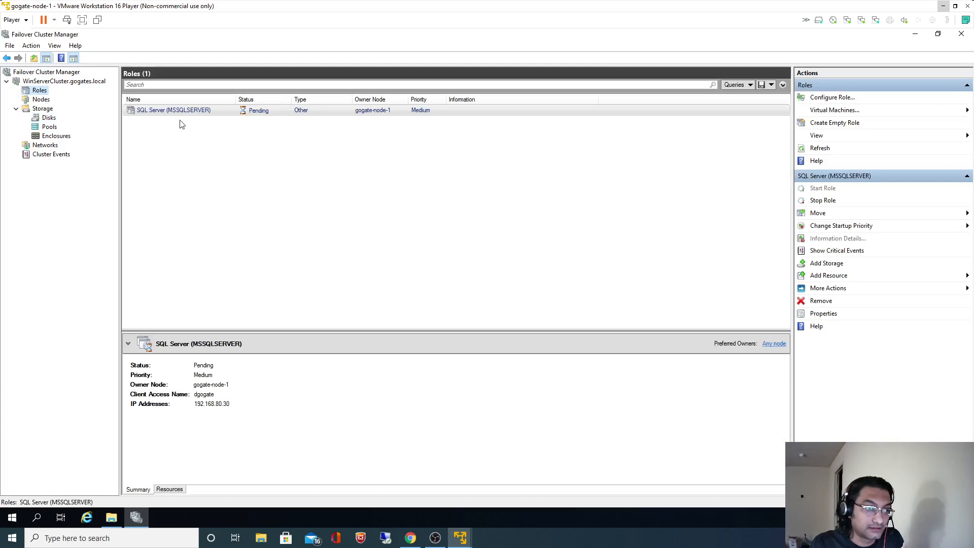
left_click(47, 119)
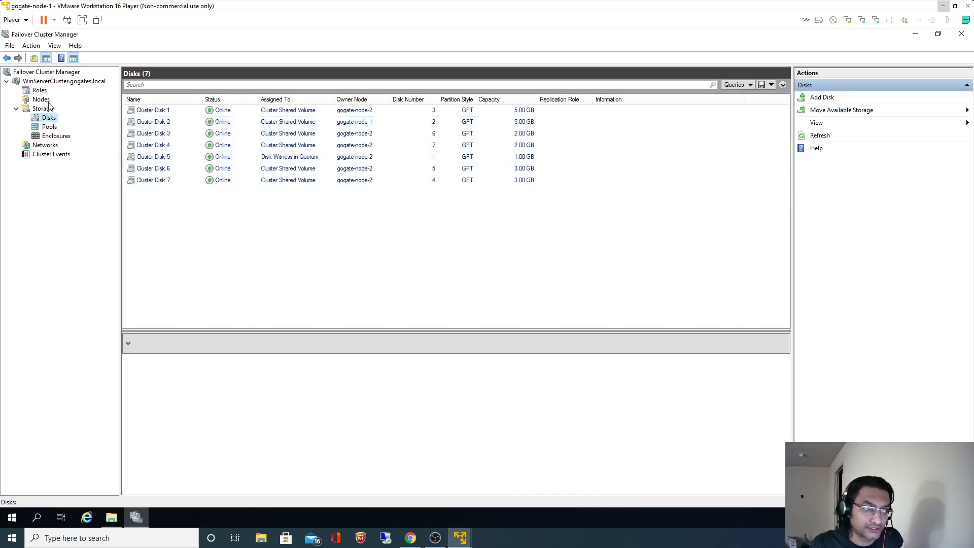
left_click(351, 124)
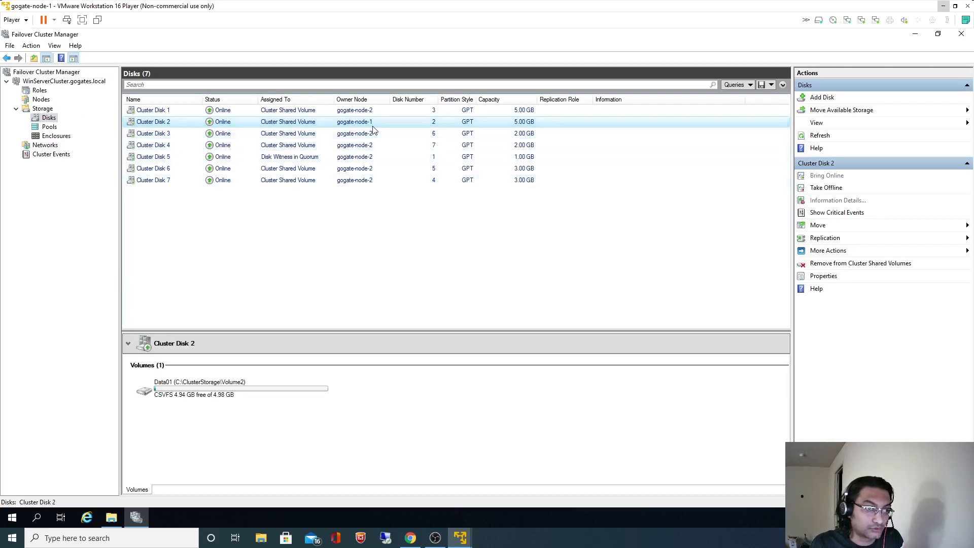
left_click(40, 91)
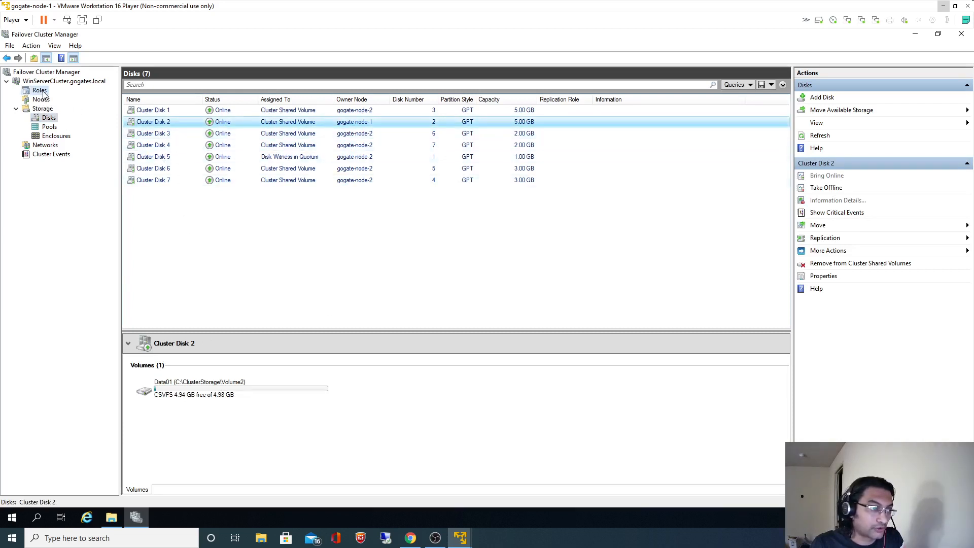
left_click(41, 99)
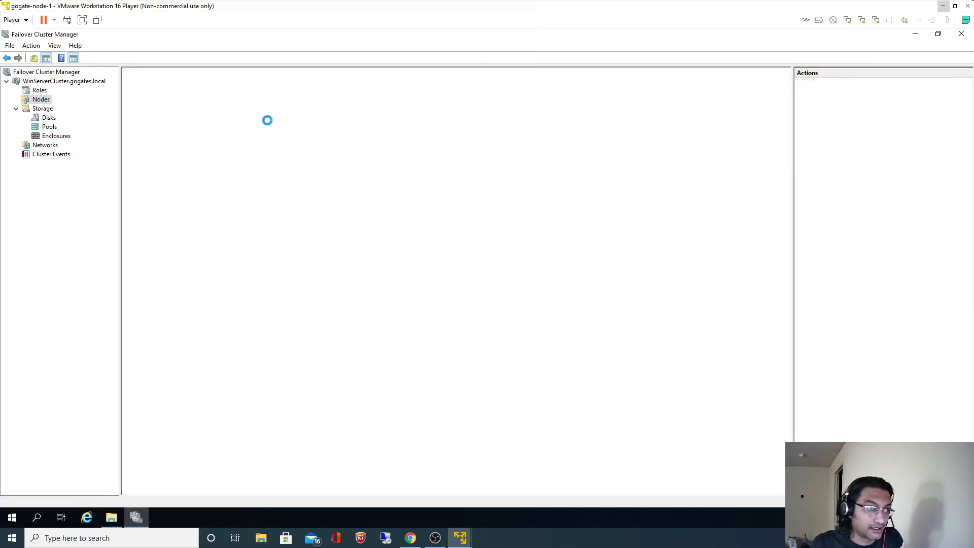
left_click(40, 91)
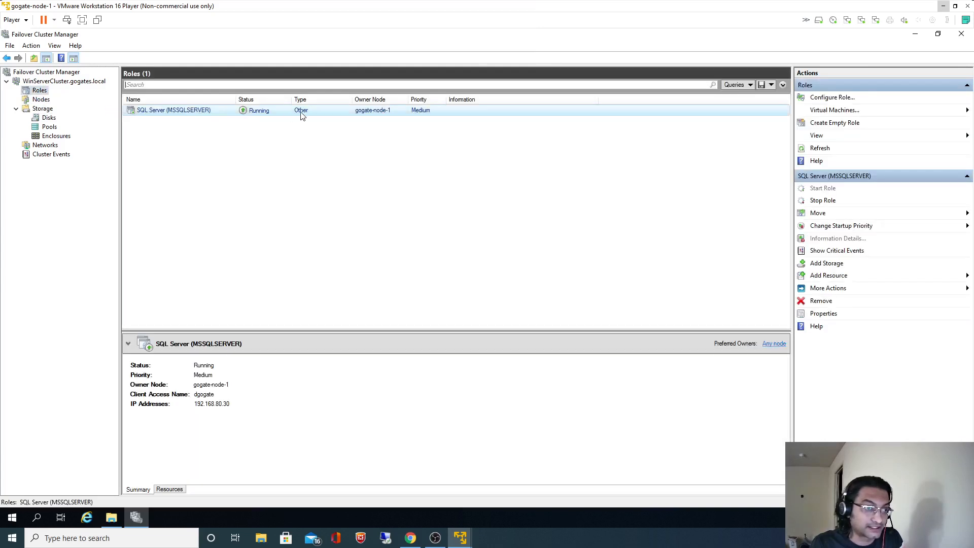
Launch SQL Server Management Studio 18 from Windows search.
left_click(37, 523)
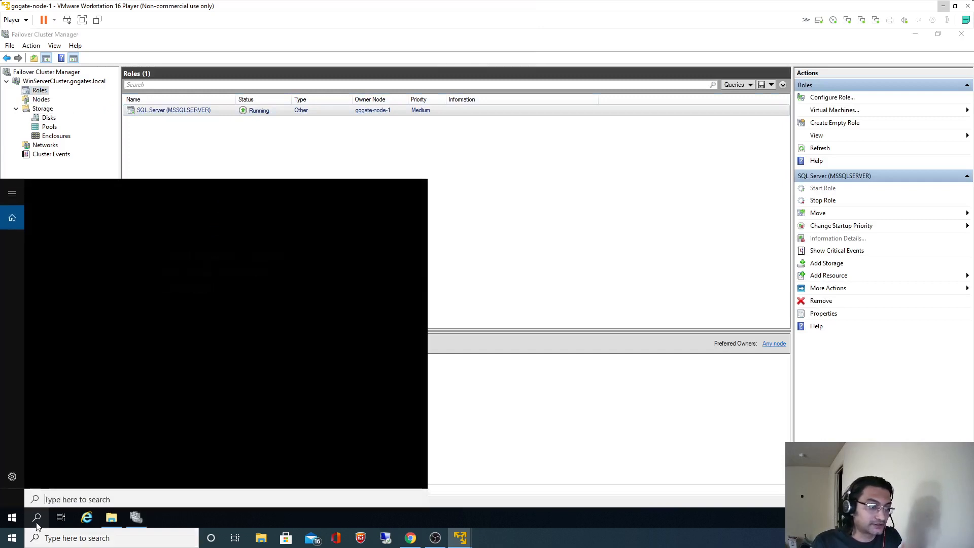
type("ssms")
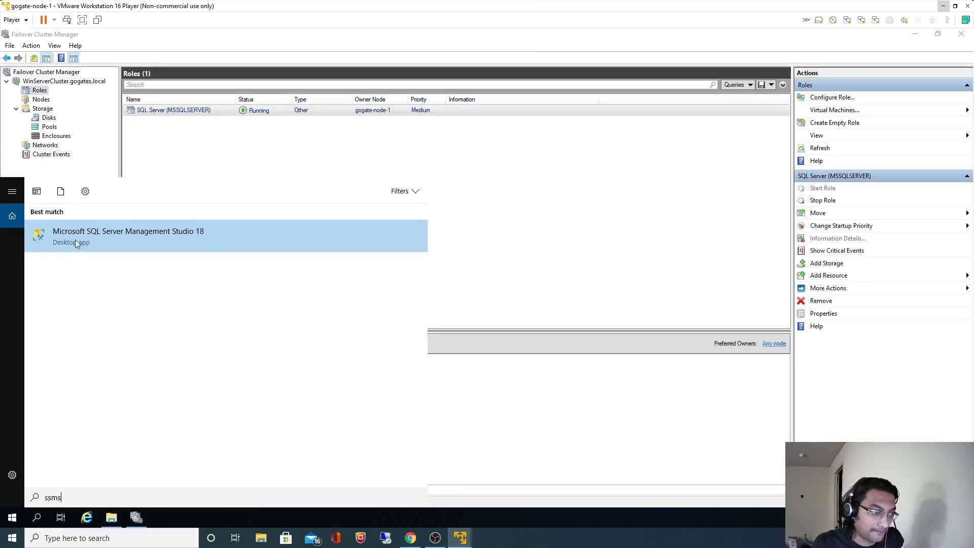
left_click(78, 235)
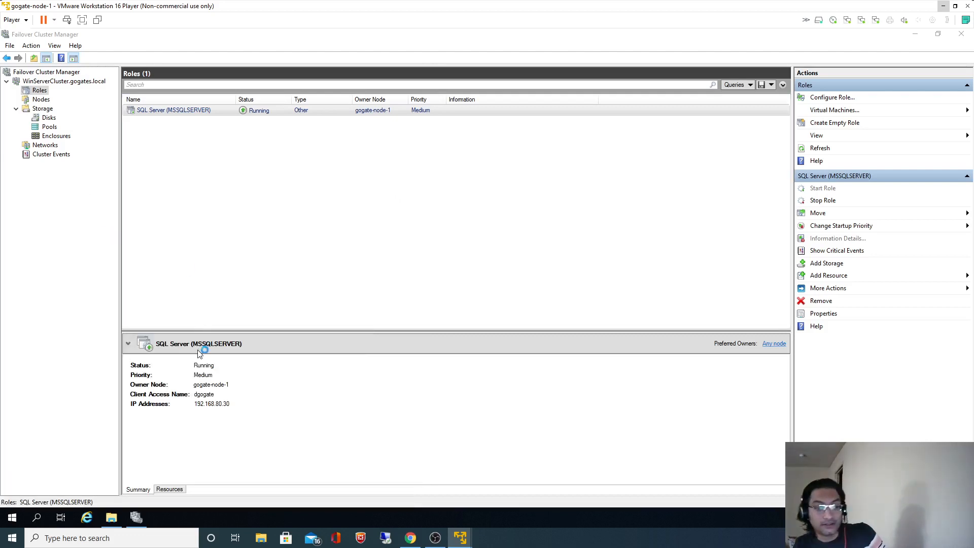
Open C:\MSSQL\Temp01 in File Explorer and show its full path, confirming it is empty.
left_click(111, 517)
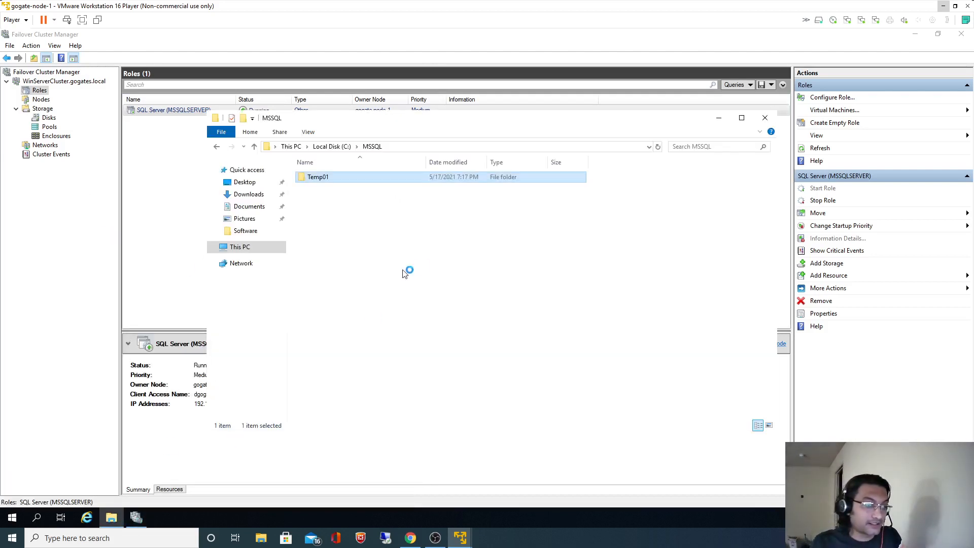
double_click(317, 177)
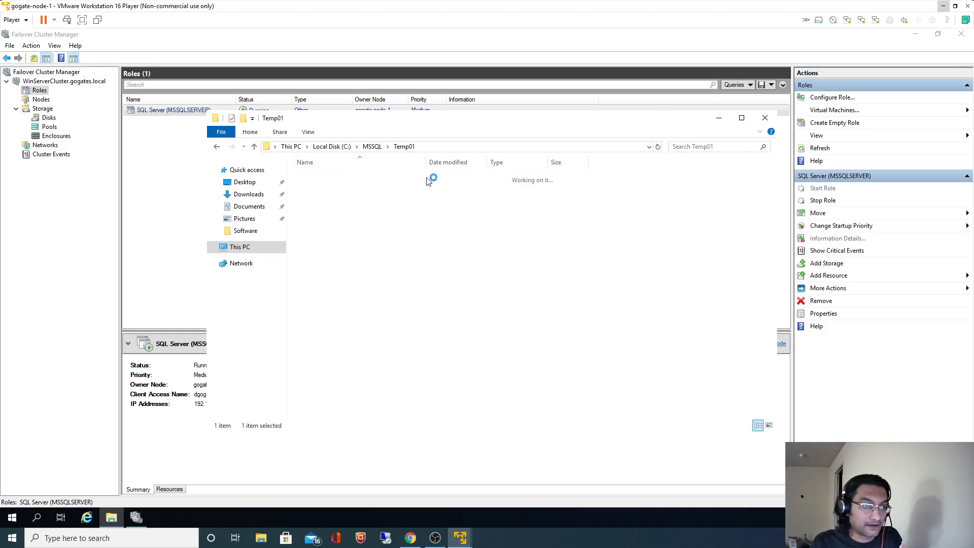
left_click(462, 146)
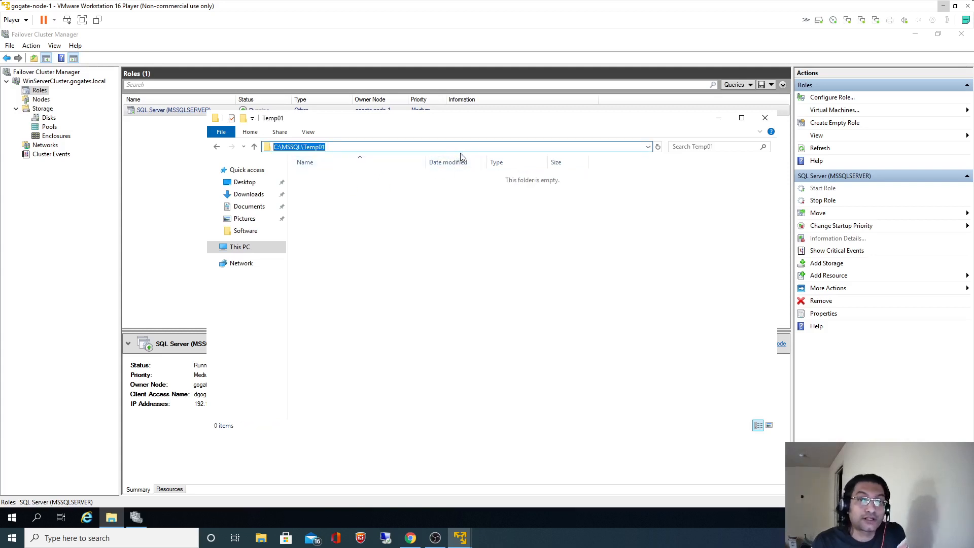
left_click(453, 252)
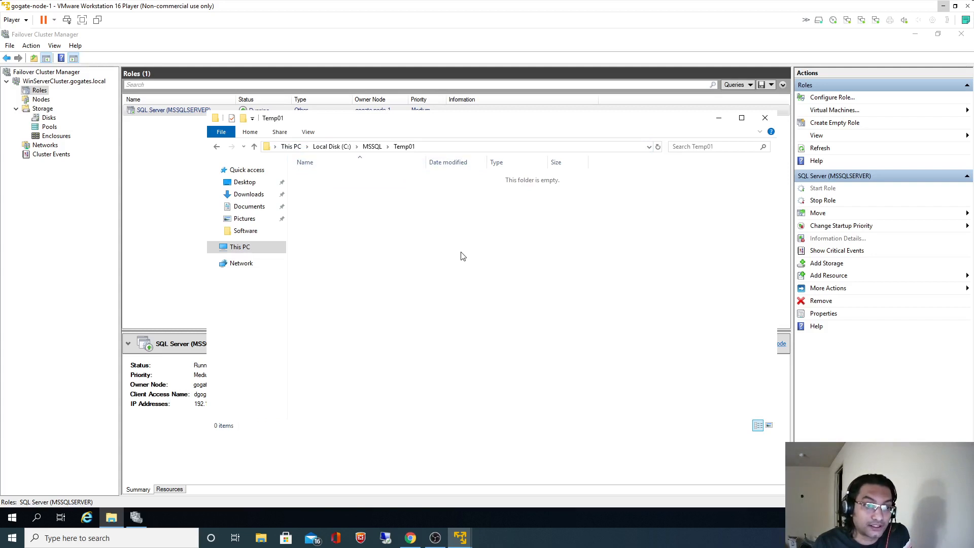
left_click(455, 147)
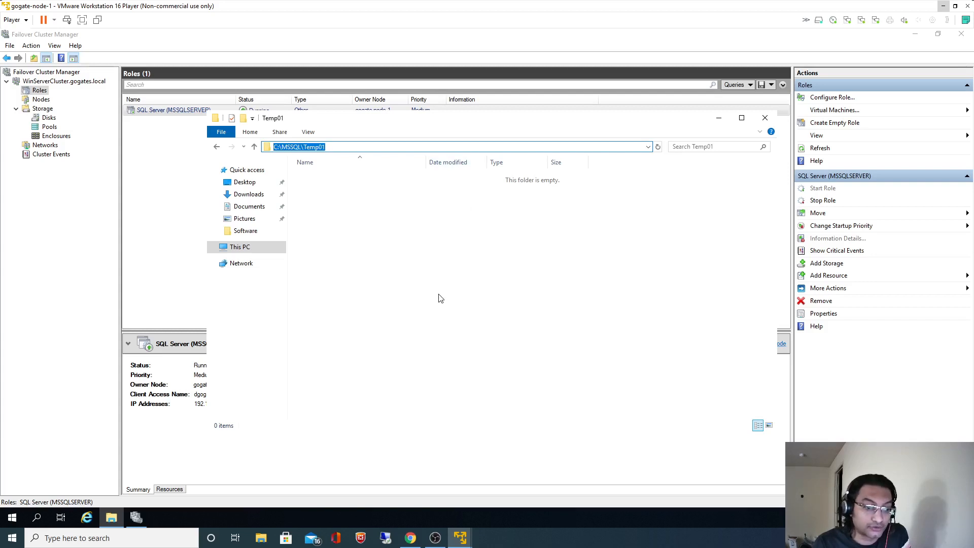
Highlight the GitHub README's TempDB move step and open its Move System Databases link in a new tab.
left_click(411, 537)
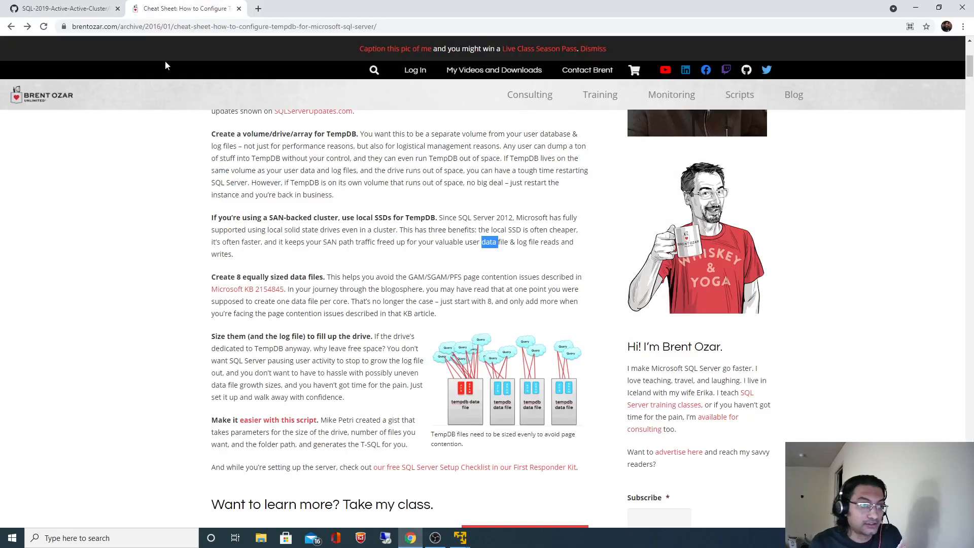
left_click(63, 11)
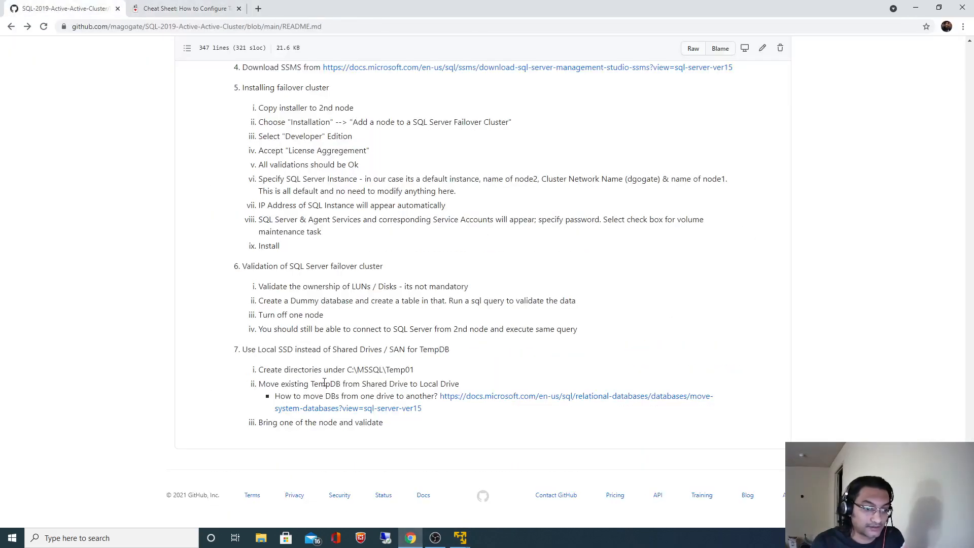
left_click_drag(264, 384, 496, 402)
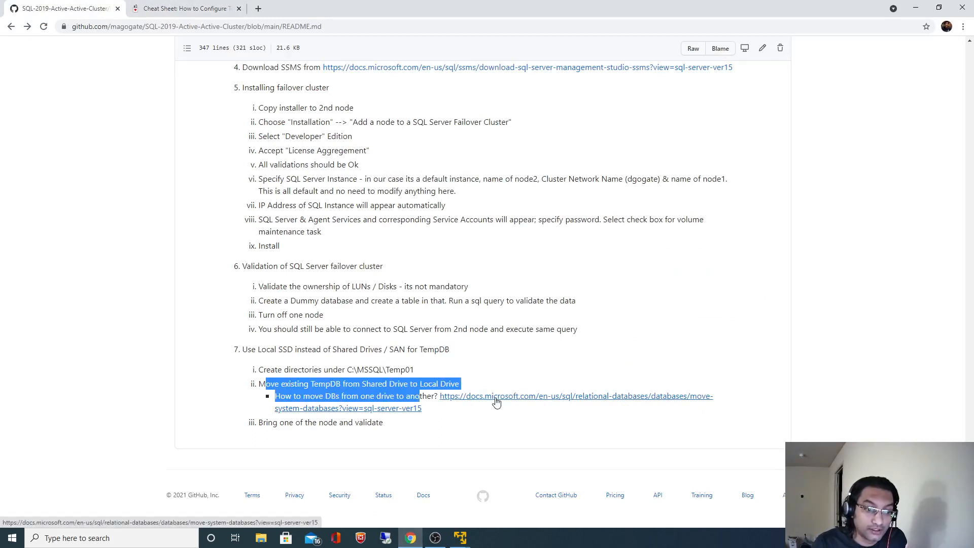
middle_click(492, 401)
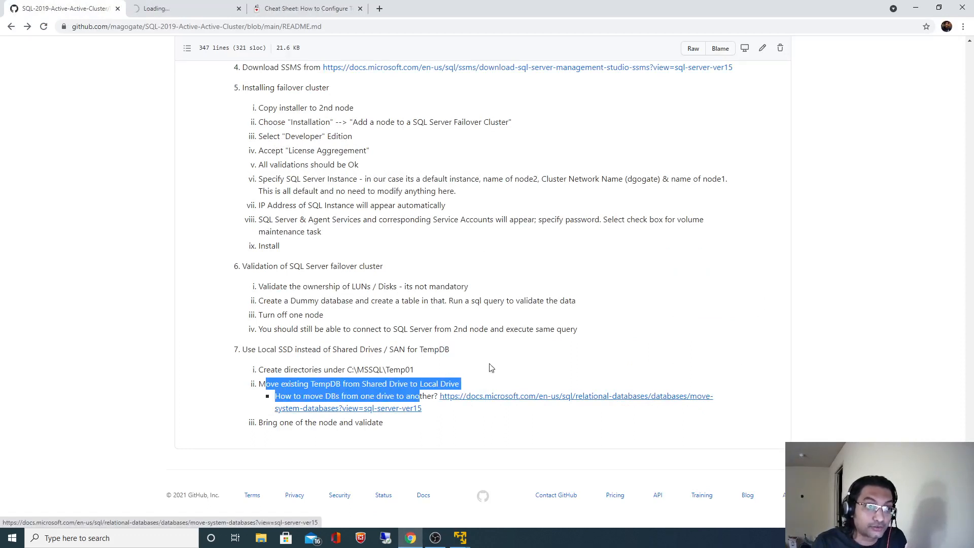
Highlight the article's ALTER DATABASE MODIFY FILE statement, then return to gogate-node-1's Temp01 folder.
left_click(181, 10)
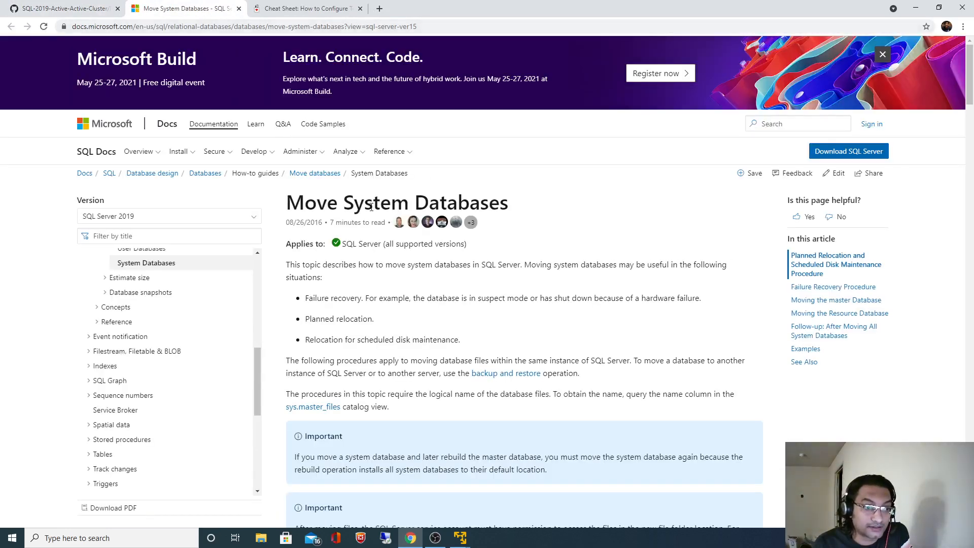
scroll(490, 340, "down", 8)
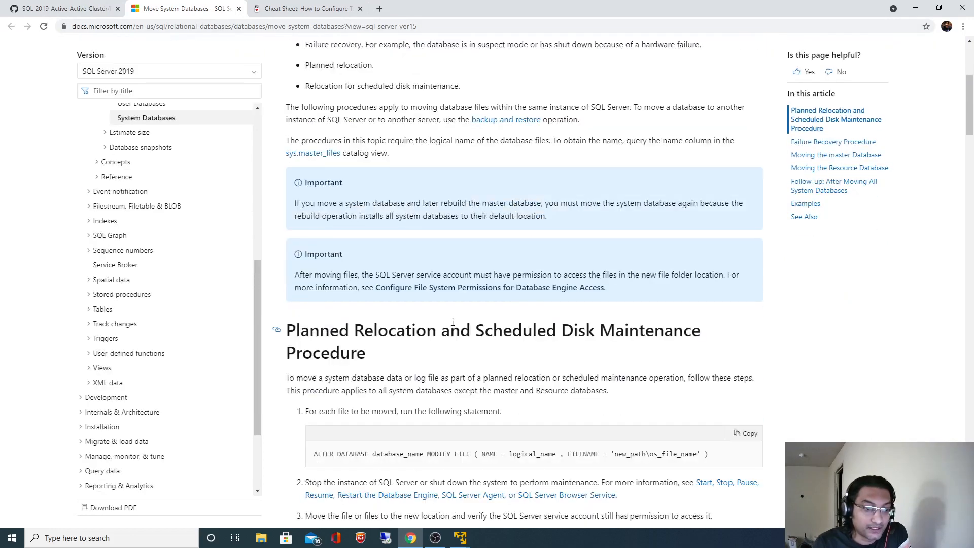
left_click_drag(325, 302, 705, 301)
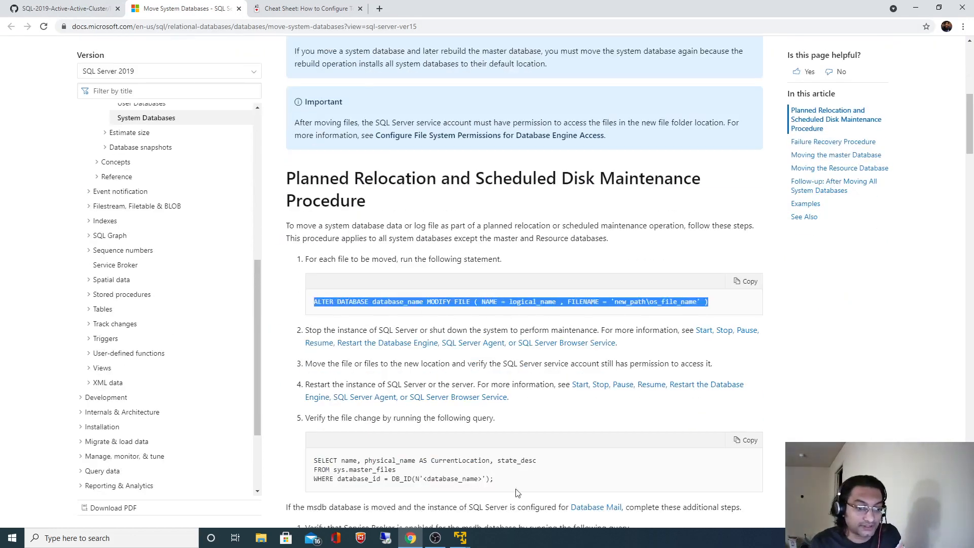
mouse_move(460, 536)
left_click(441, 485)
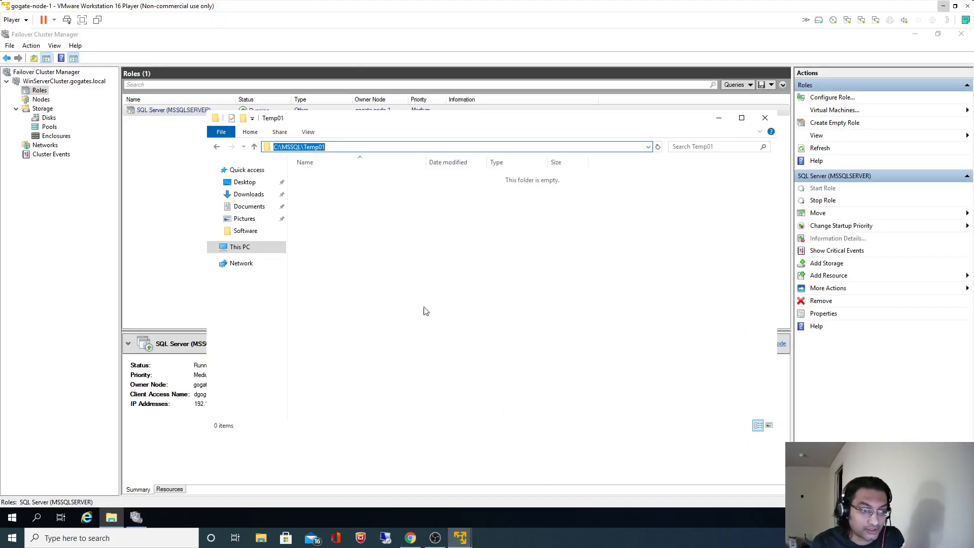
left_click(387, 267)
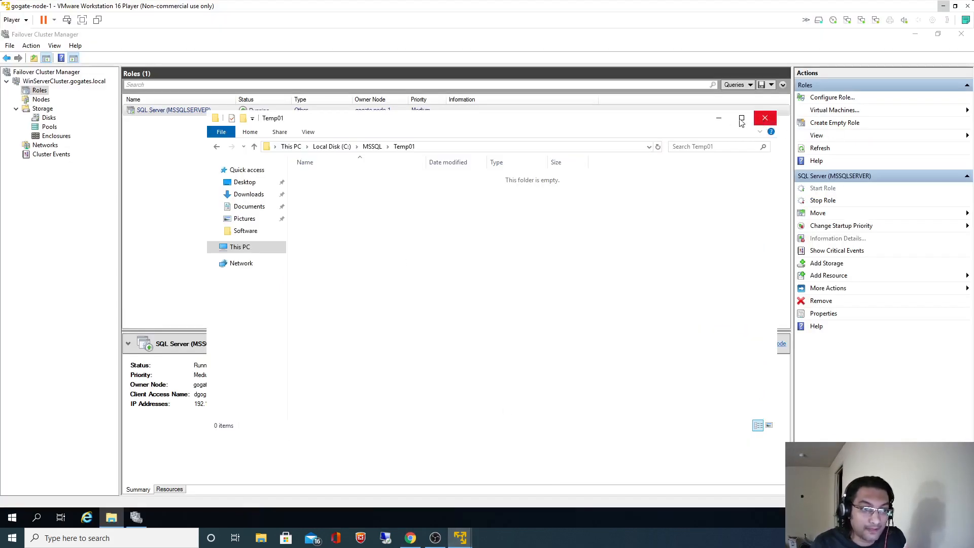
Recover the unsaved Temp query file and connect it to DGOGATE with Windows Authentication.
left_click(718, 118)
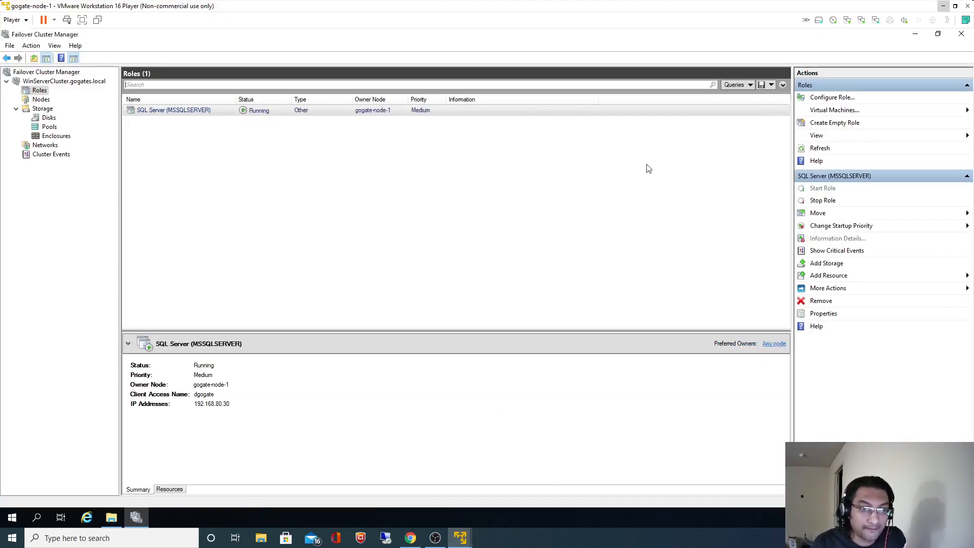
left_click(916, 34)
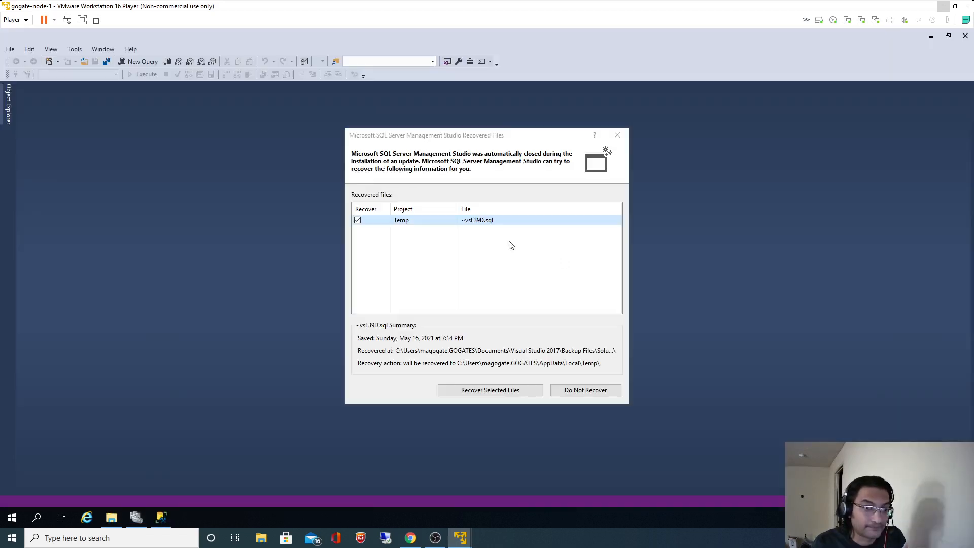
left_click(490, 390)
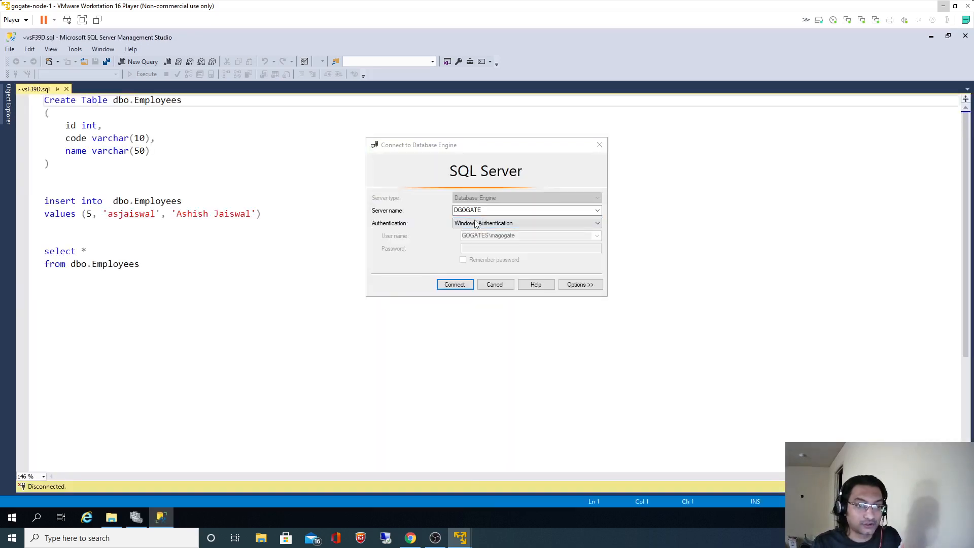
left_click(453, 284)
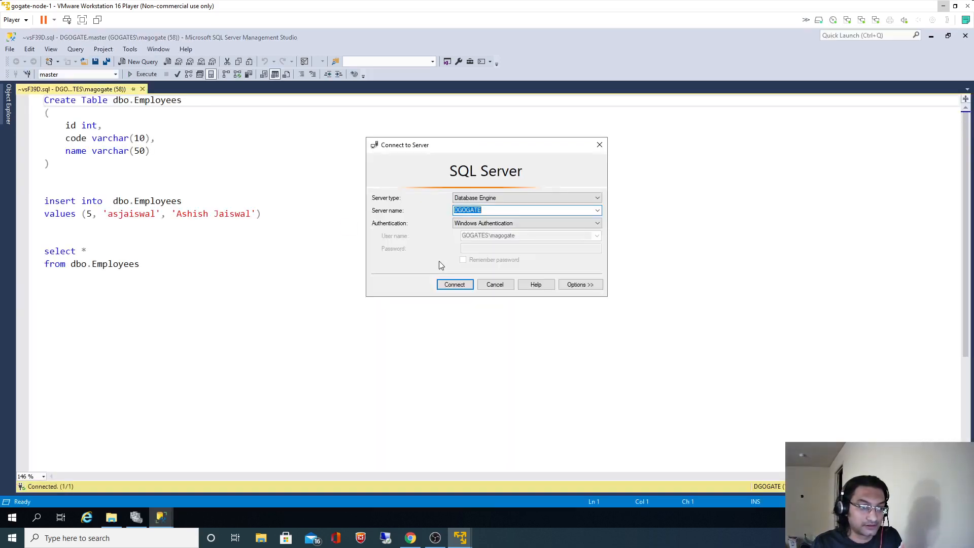
left_click(456, 284)
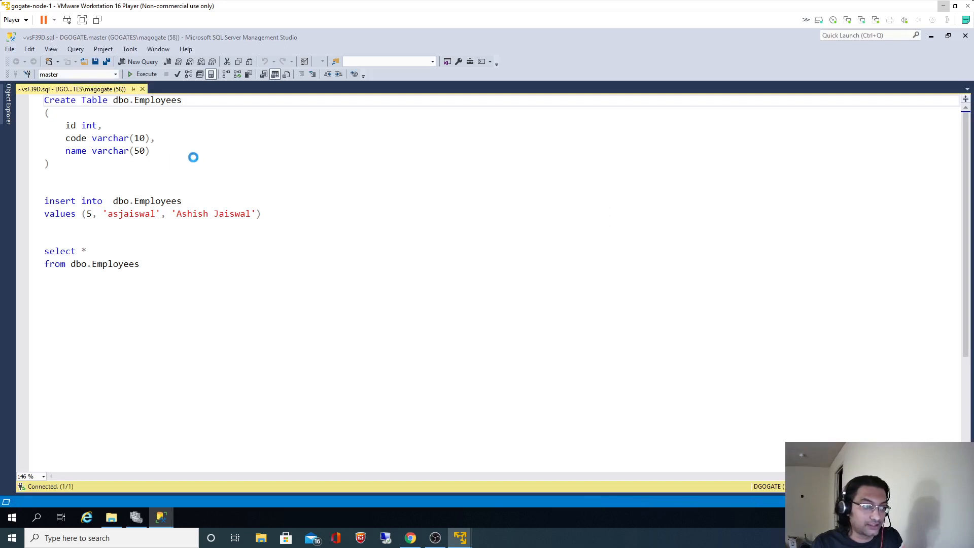
left_click(150, 150)
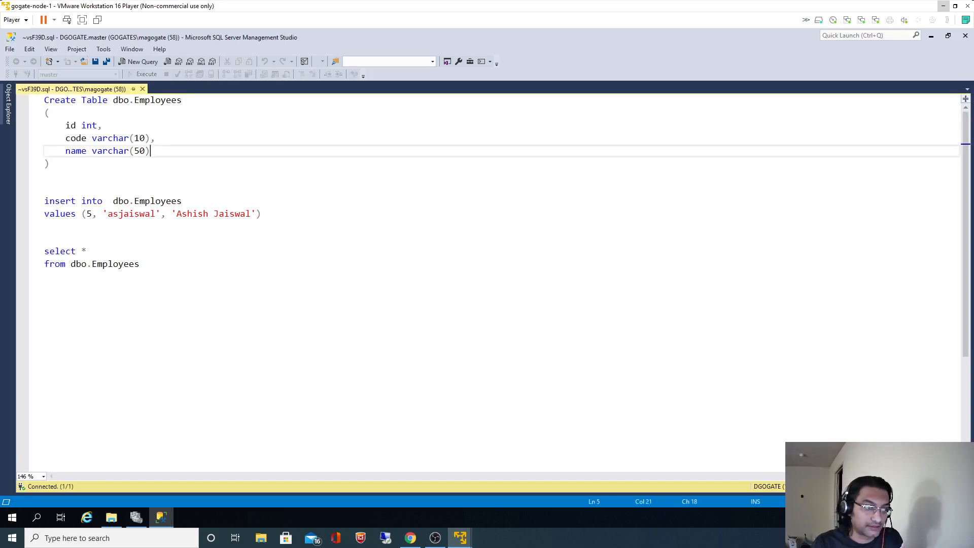
Replace the script with three copies of the ALTER DATABASE MODIFY FILE template.
key("ctrl+a")
type("ALTER DATABASE database_name MODIFY FILE ( NAME = logical_name , FILENAME = 'new_path\\os_file_name' )")
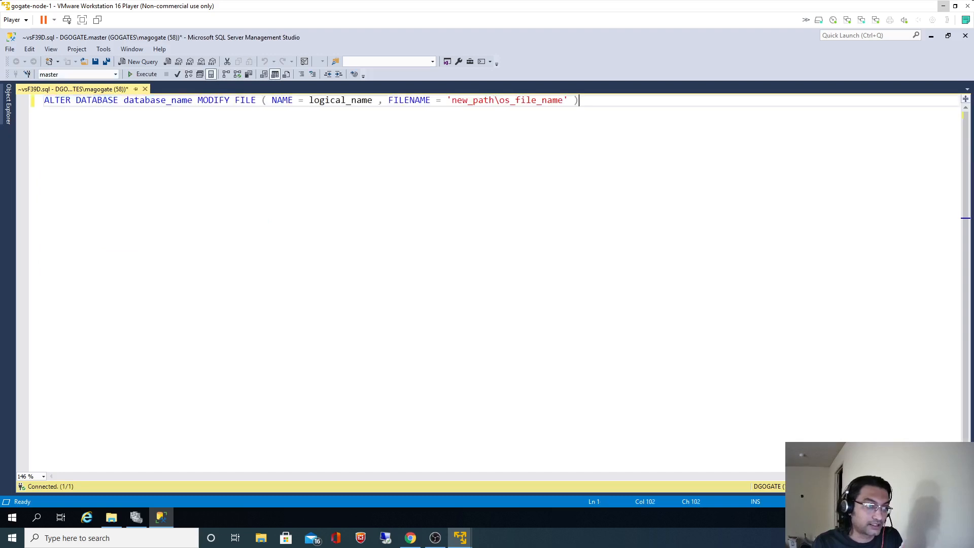
key("ctrl+a")
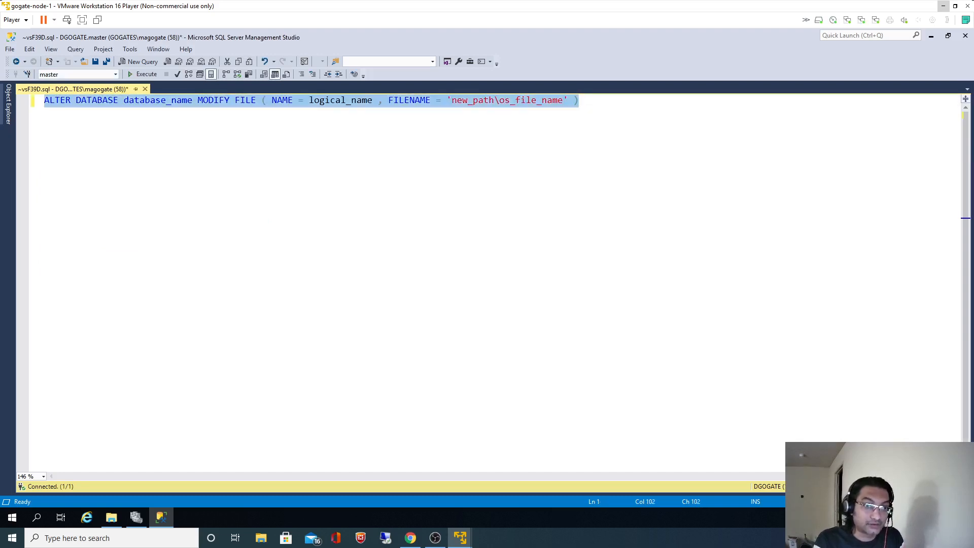
key("Right")
key("Return")
key("Return")
type("ALTER DATABASE database_name MODIFY FILE ( NAME = logical_name , FILENAME = 'new_path\\os_file_name' )")
key("Return")
key("Return")
type("ALTER DATABASE database_name MODIFY FILE ( NAME = logical_name , FILENAME = 'new_path\\os_file_name' )")
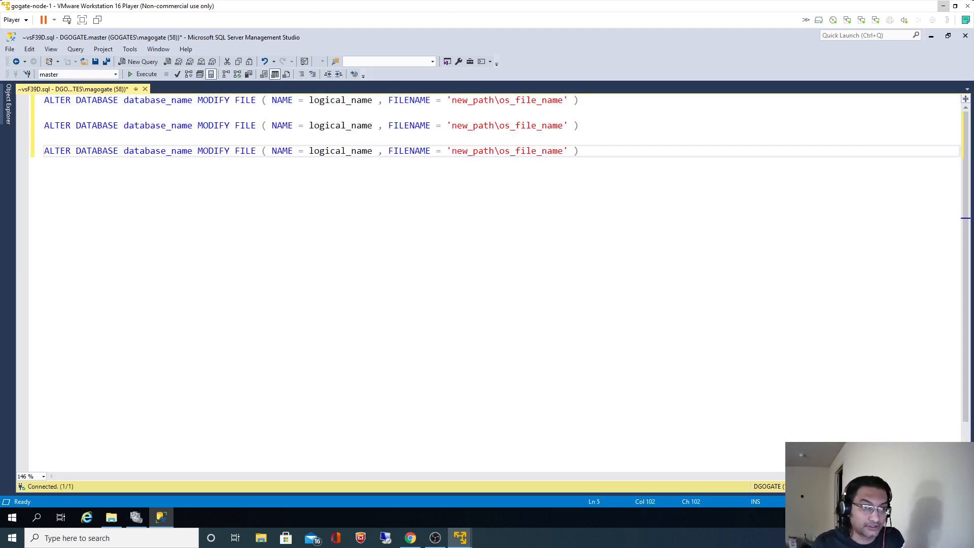
Pin Object Explorer and drag tempdb from System Databases into the first statement.
left_click(8, 104)
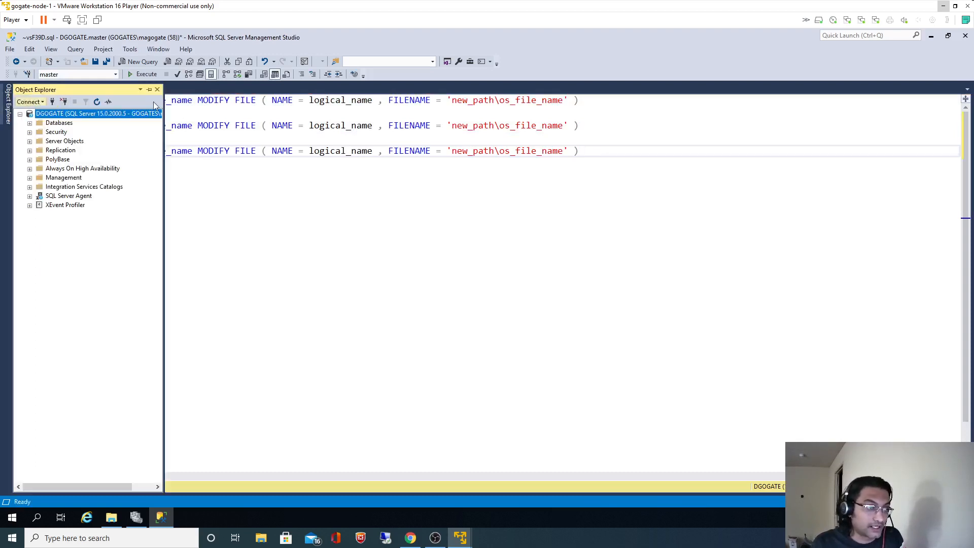
left_click(149, 89)
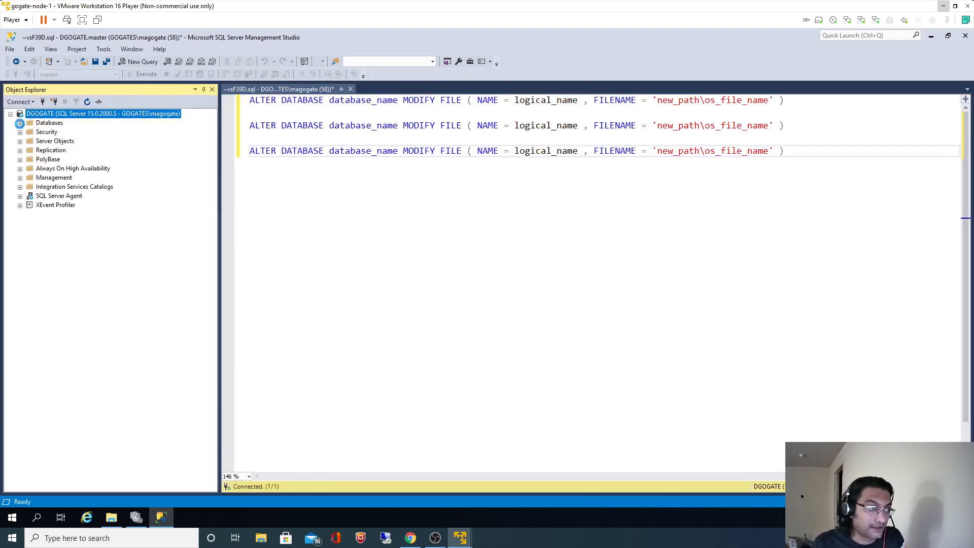
left_click(20, 123)
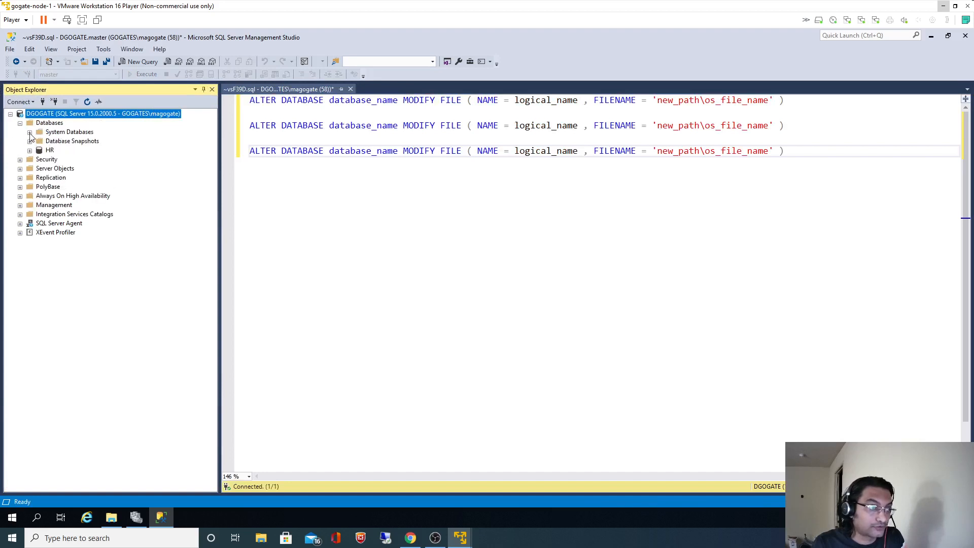
left_click(30, 132)
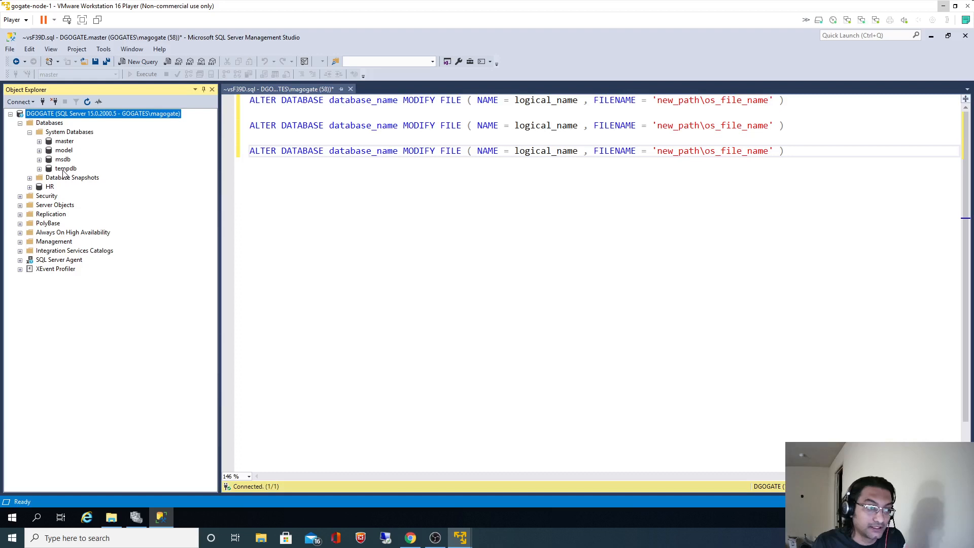
left_click_drag(64, 173, 330, 101)
key("ctrl+c")
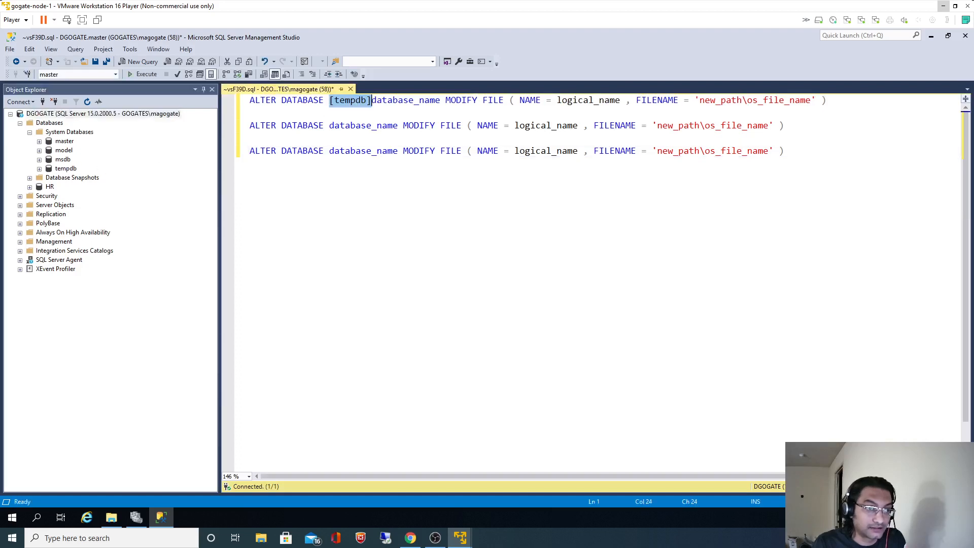
Replace the database_name placeholder with [tempdb] in all three statements.
double_click(382, 101)
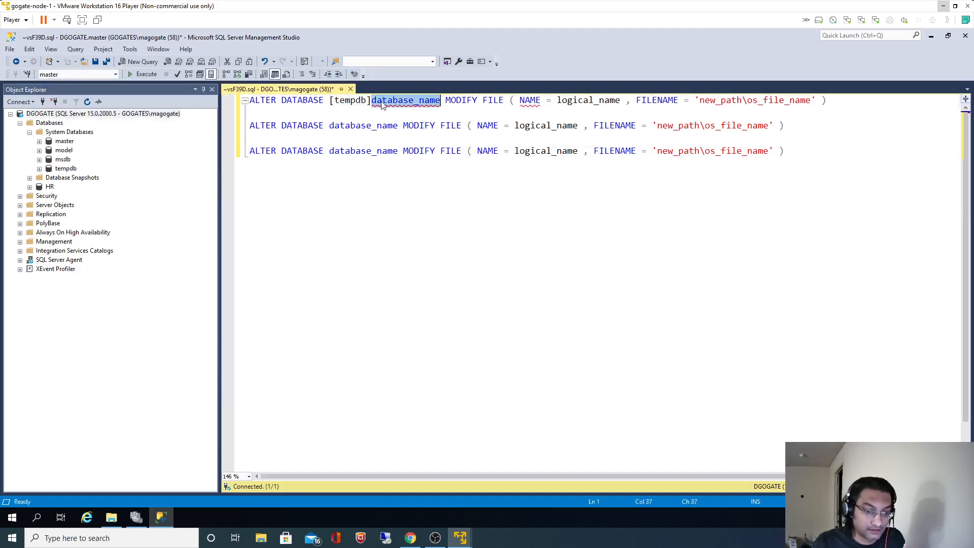
key("Delete")
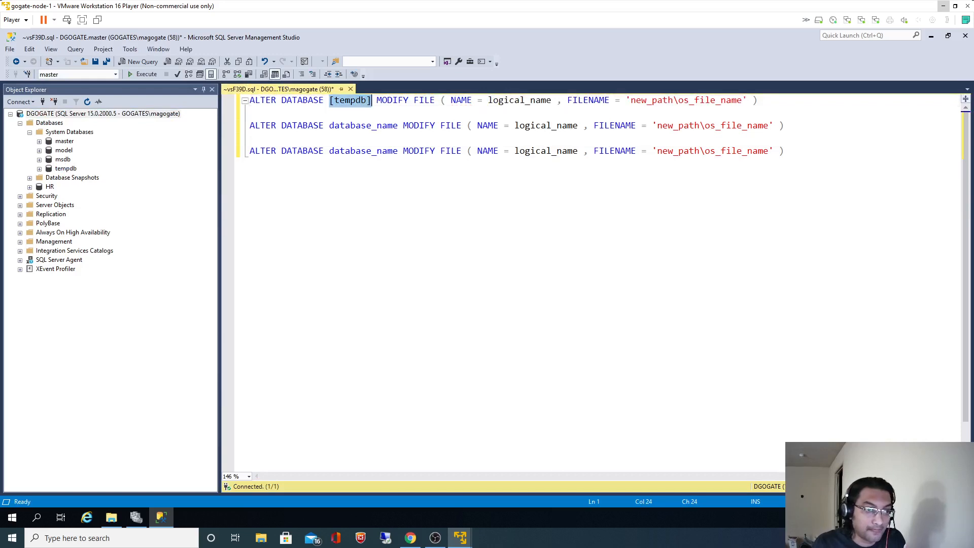
double_click(363, 126)
key("ctrl+v")
double_click(364, 151)
key("ctrl+v")
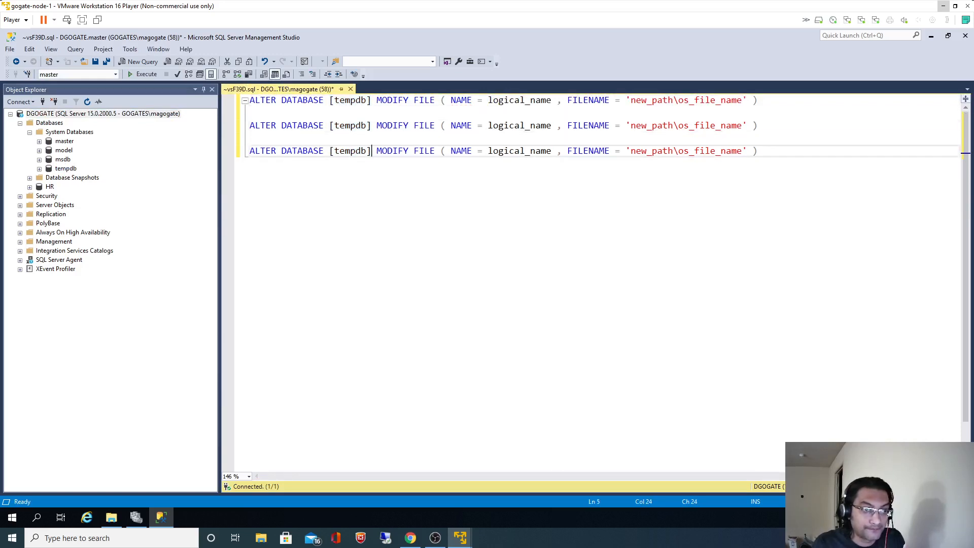
double_click(532, 97)
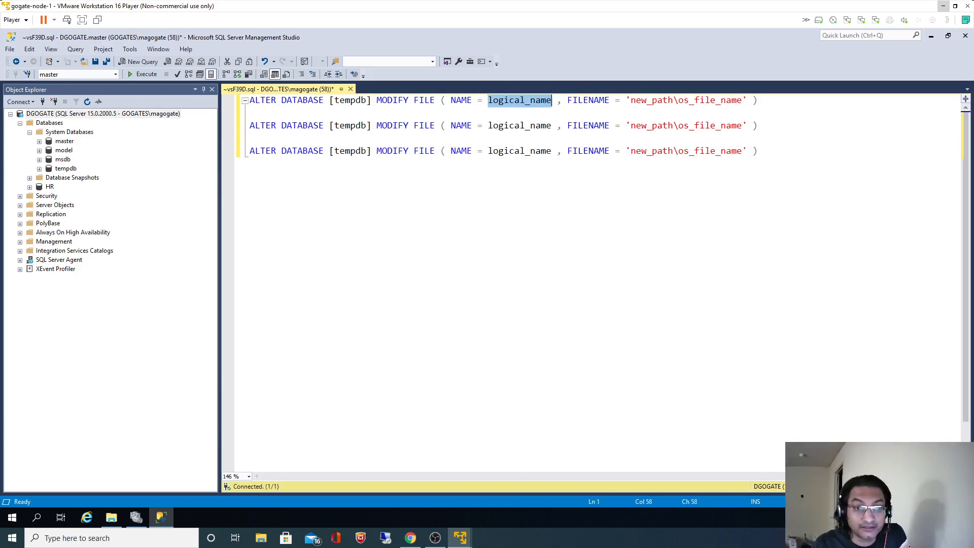
double_click(696, 151)
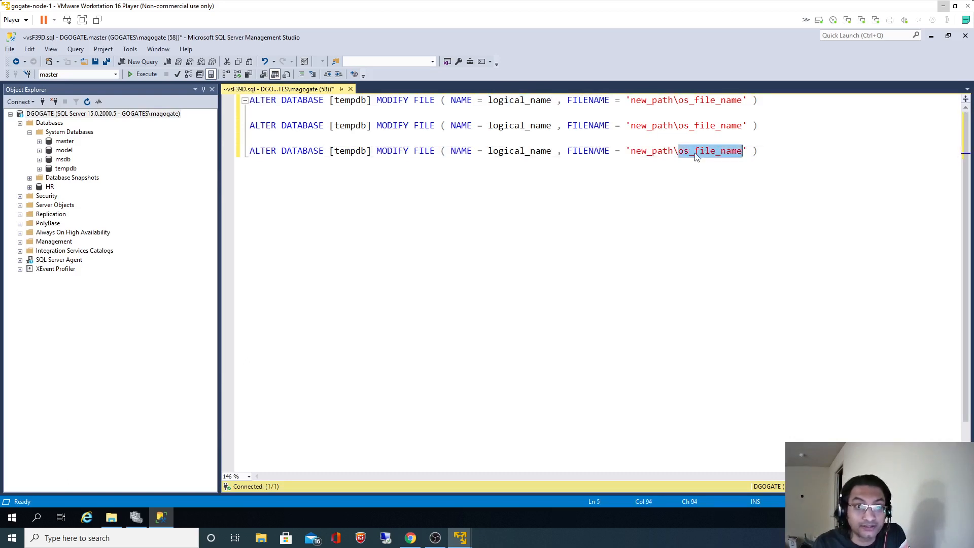
left_click(39, 168)
Open tempdb's Database Properties on the Files page, widened to show file paths.
right_click(69, 171)
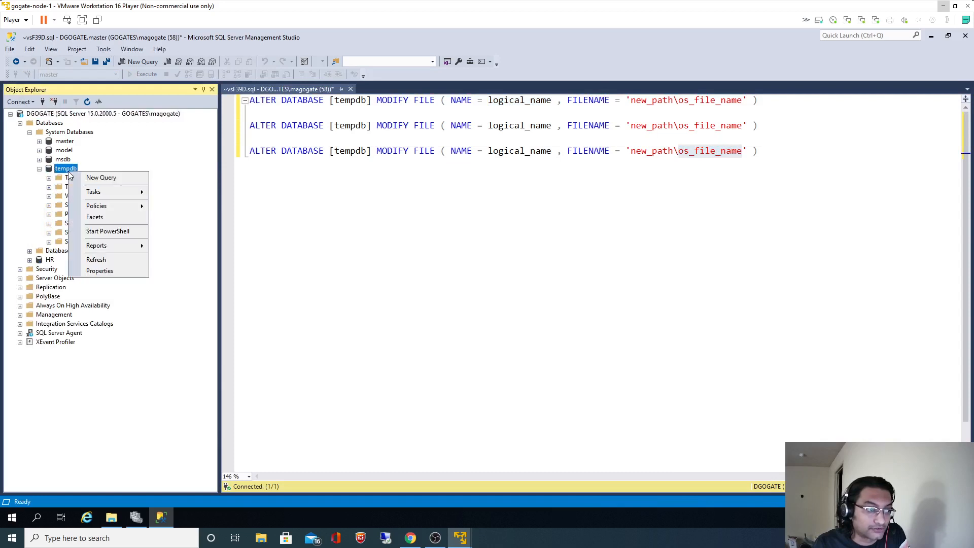
left_click(104, 267)
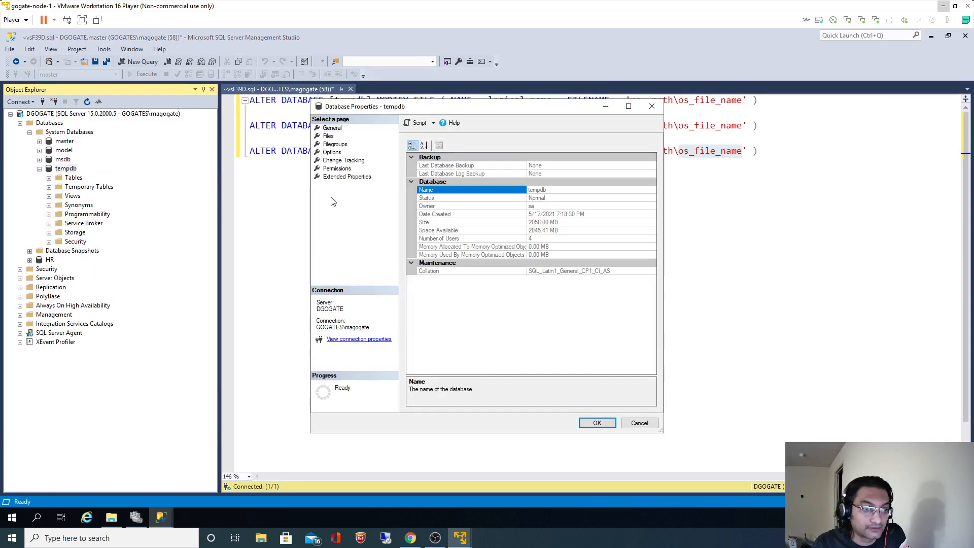
left_click(328, 136)
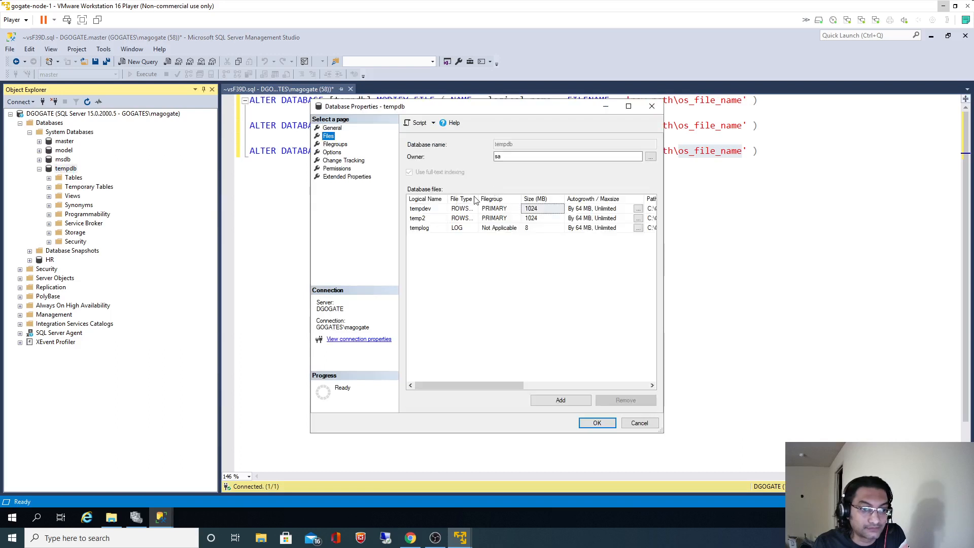
left_click_drag(474, 108, 267, 110)
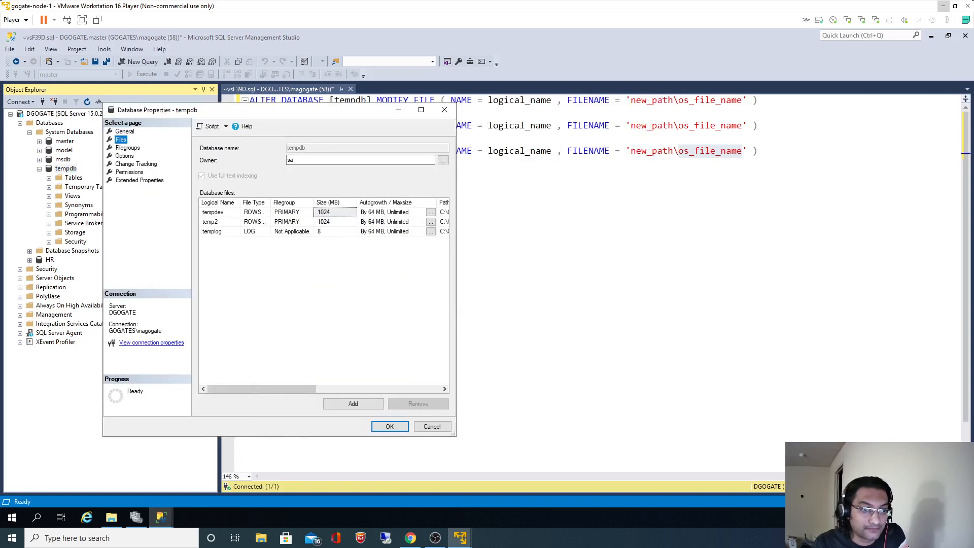
left_click_drag(456, 185, 776, 208)
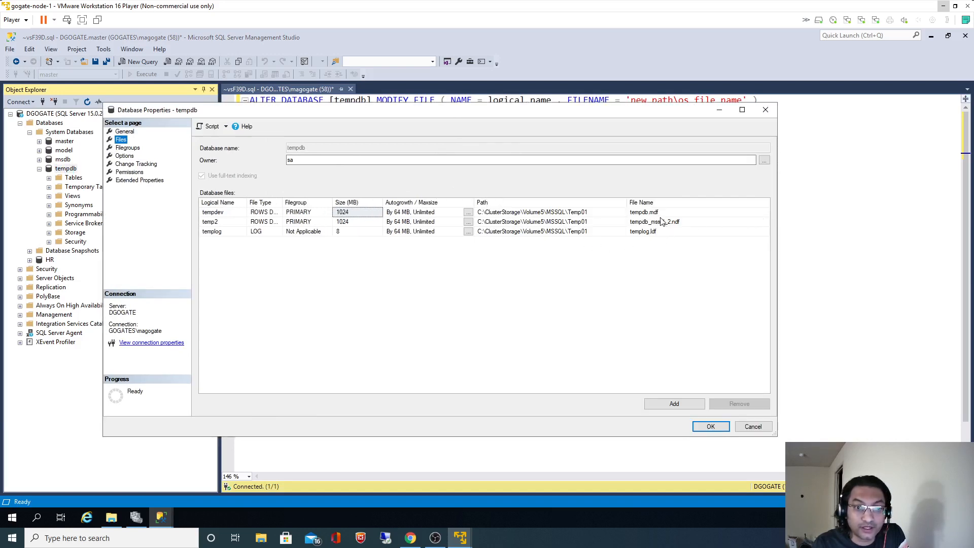
left_click_drag(655, 113, 687, 157)
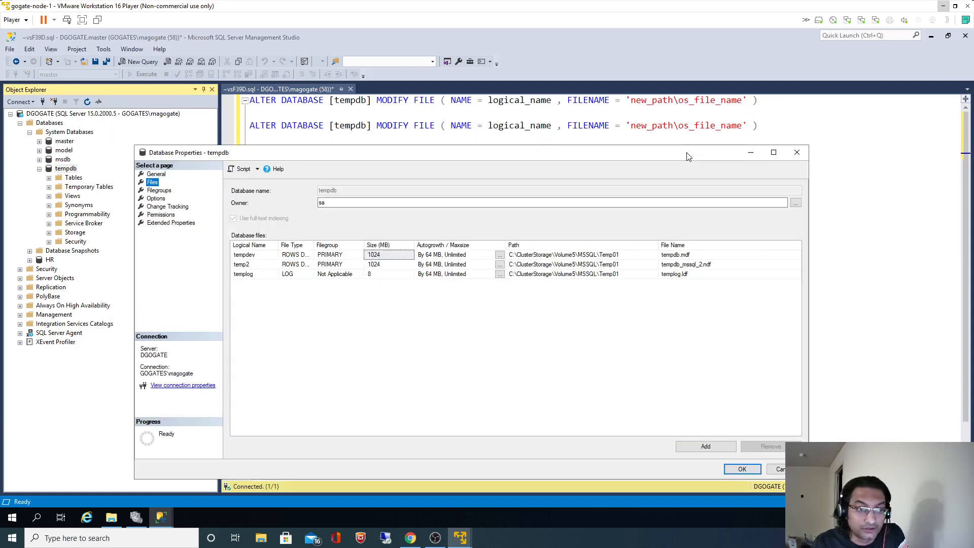
Put logical names tempdev and temp2 into the first two MODIFY FILE statements.
left_click(252, 257)
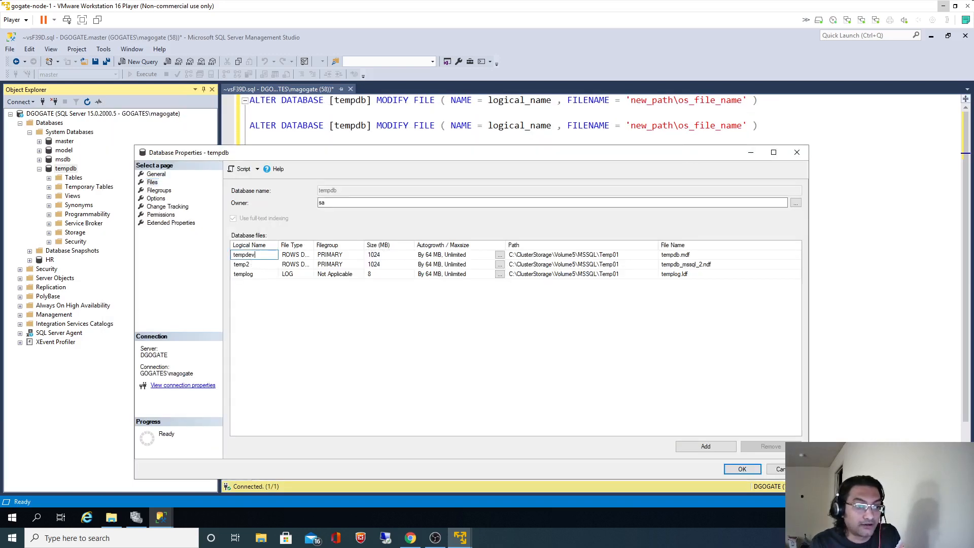
left_click(252, 257)
key("ctrl+c")
key("Escape")
double_click(520, 100)
key("ctrl+v")
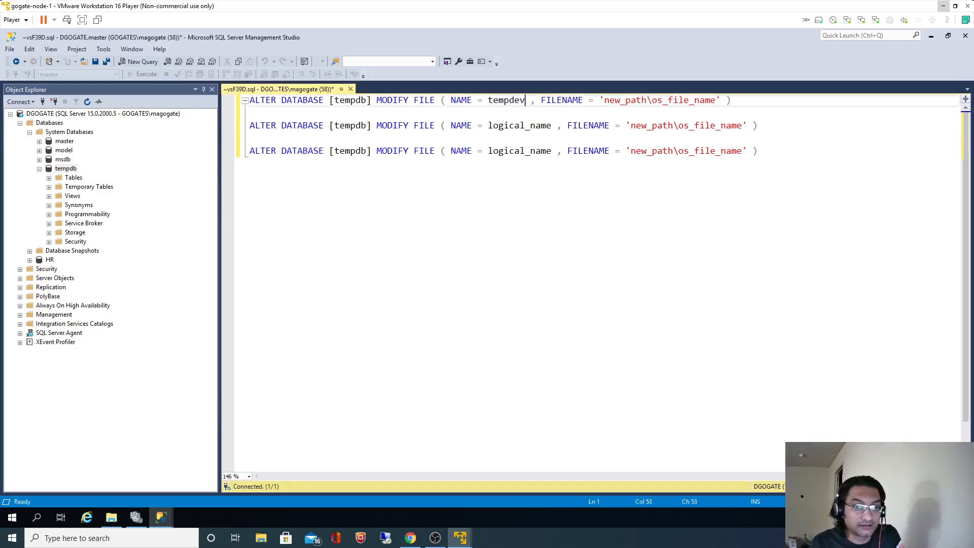
key("alt+Tab")
left_click(240, 265)
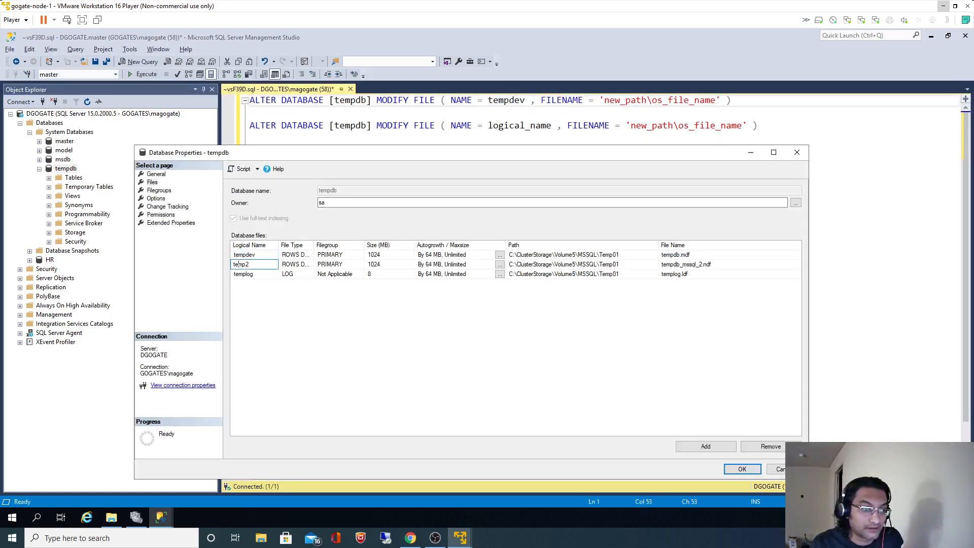
left_click(240, 265)
key("ctrl+c")
double_click(519, 125)
key("ctrl+v")
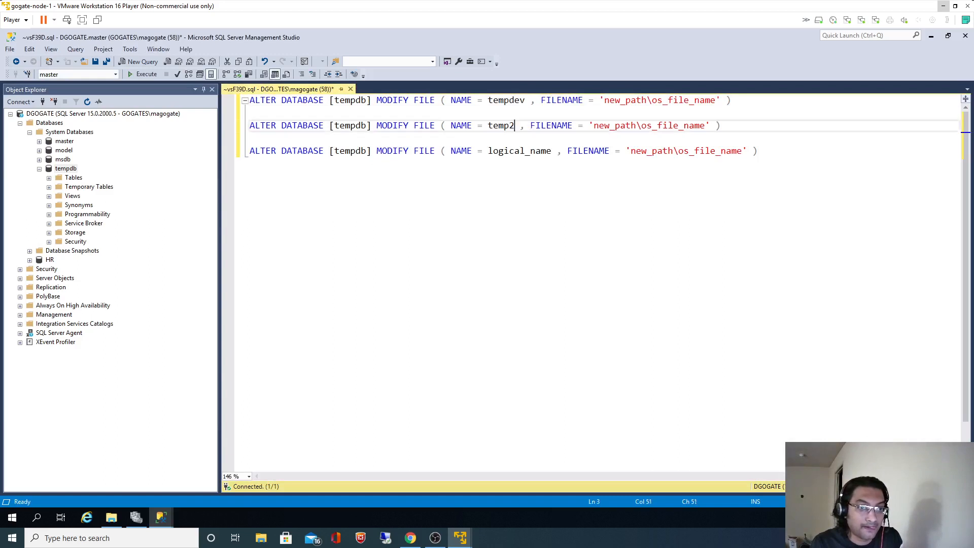
Name the third statement's file templog, then bring up the C:\MSSQL\Temp01 folder.
key("alt+Tab")
left_click(244, 275)
left_click(244, 275)
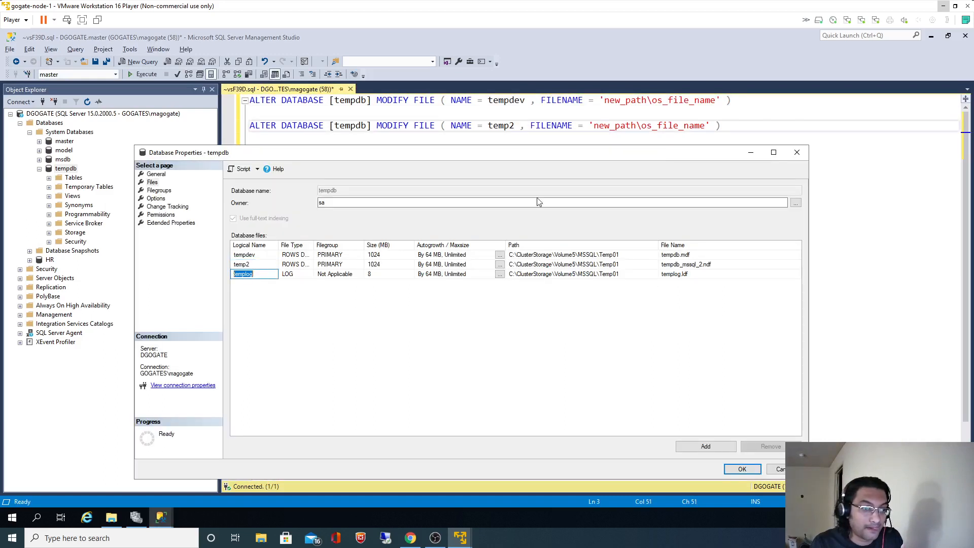
key("ctrl+c")
key("alt+Tab")
double_click(501, 125)
key("ctrl+v")
key("ctrl+z")
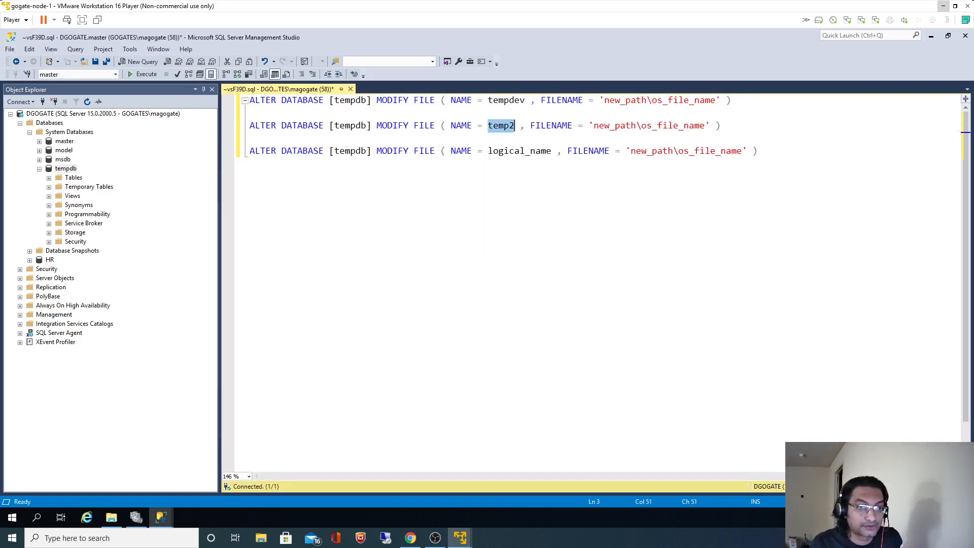
double_click(520, 150)
key("ctrl+v")
key("alt+Tab")
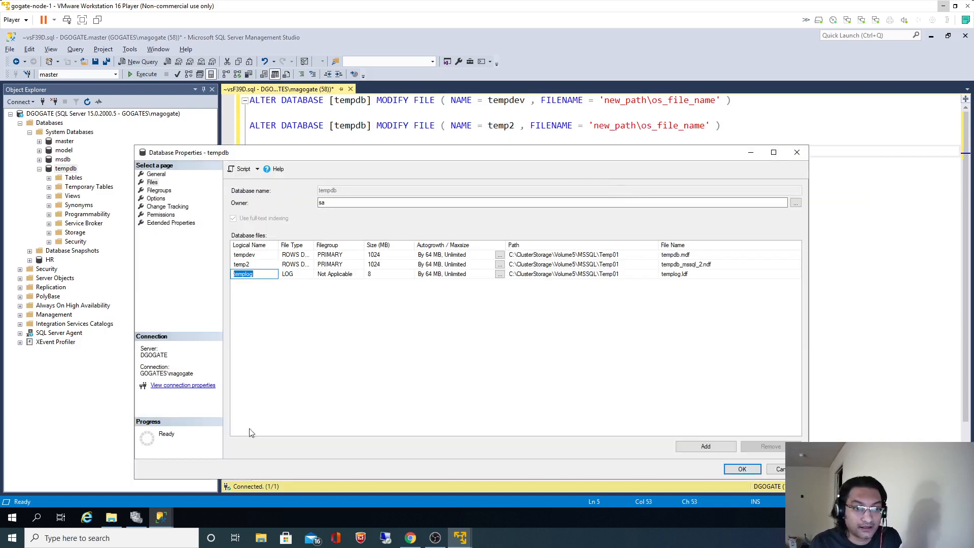
left_click(112, 517)
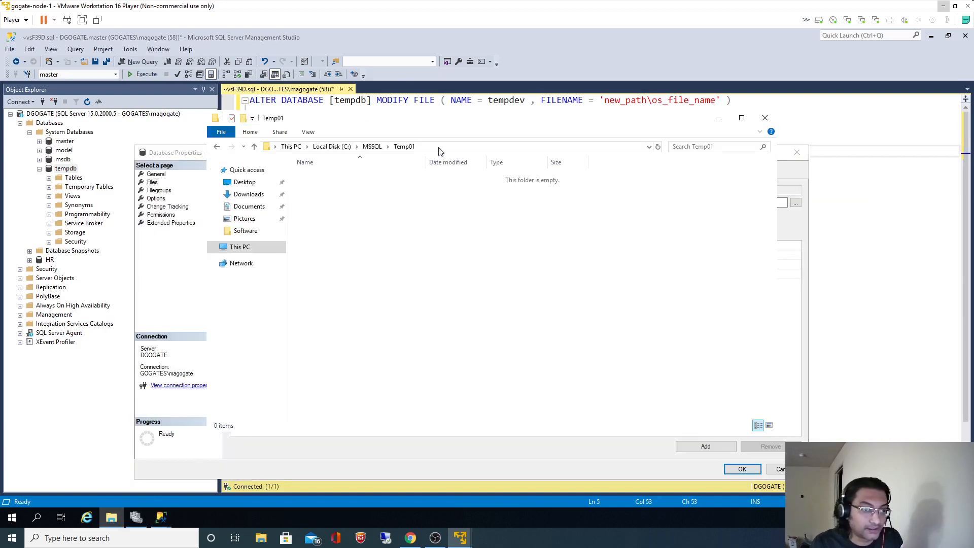
Replace new_path in all three statements with the C:\MSSQL\Temp01 folder path.
left_click(442, 151)
key("ctrl+c")
key("alt+Tab")
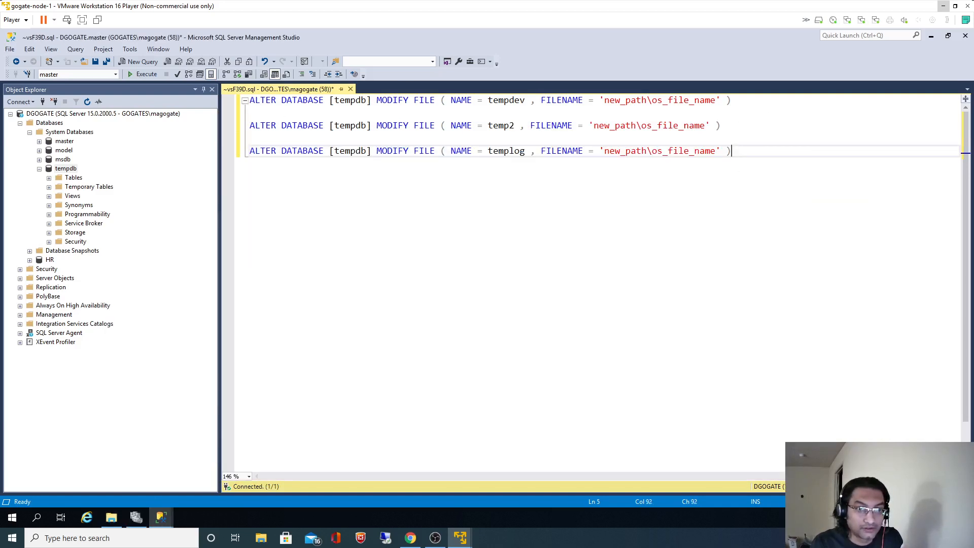
double_click(626, 100)
key("ctrl+v")
left_click(605, 126)
double_click(605, 126)
key("ctrl+v")
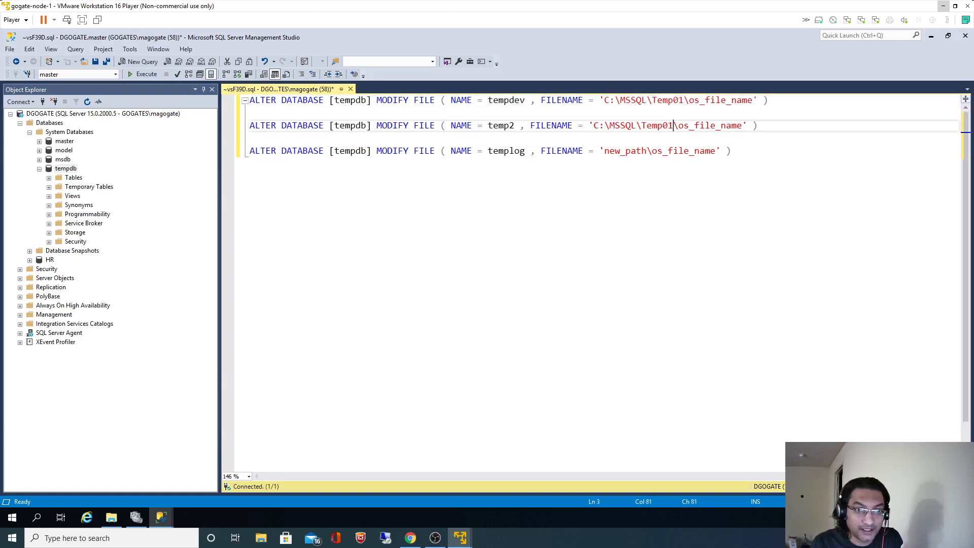
double_click(626, 151)
key("ctrl+v")
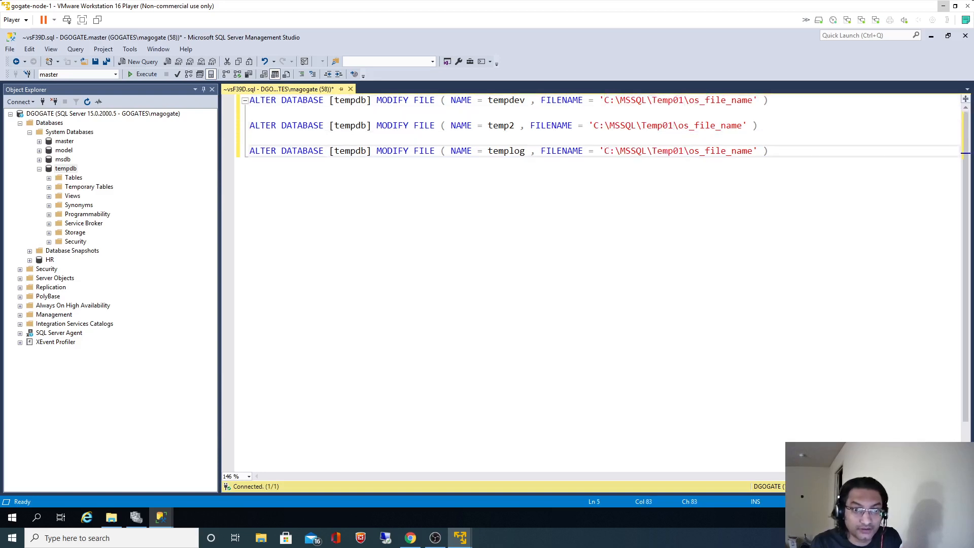
Set the tempdev file name to tempdb.mdf, matching the Files page.
key("alt+Tab")
key("alt+Tab")
key("alt+Tab")
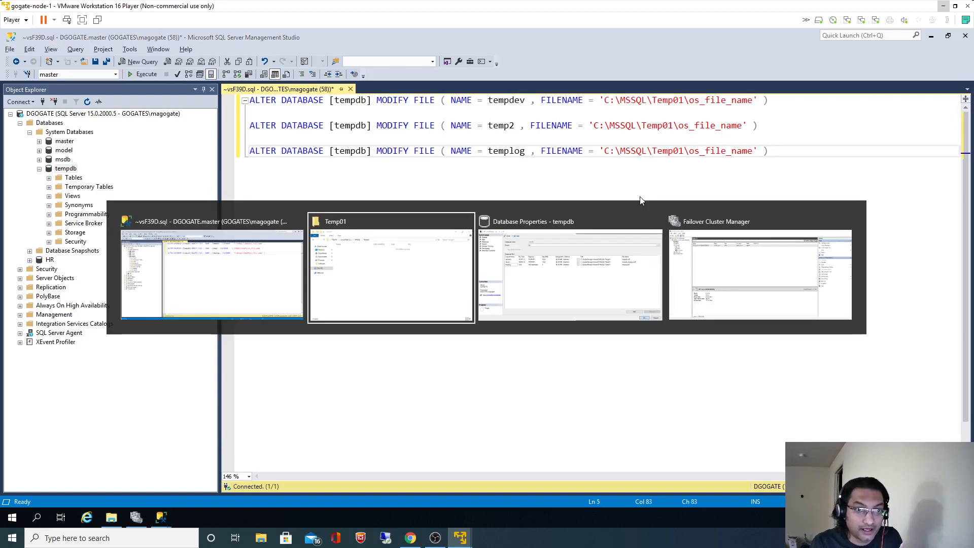
left_click(614, 243)
left_click(615, 255)
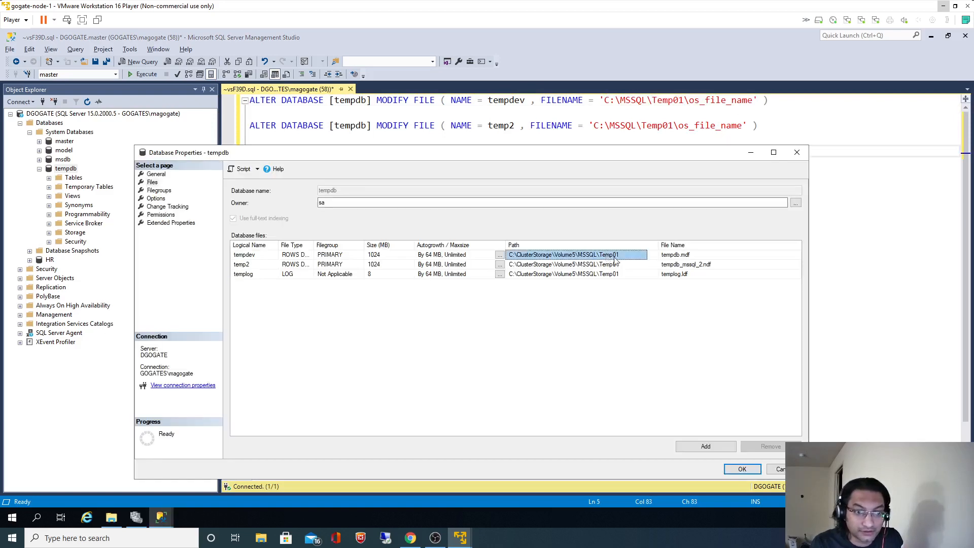
left_click(680, 258)
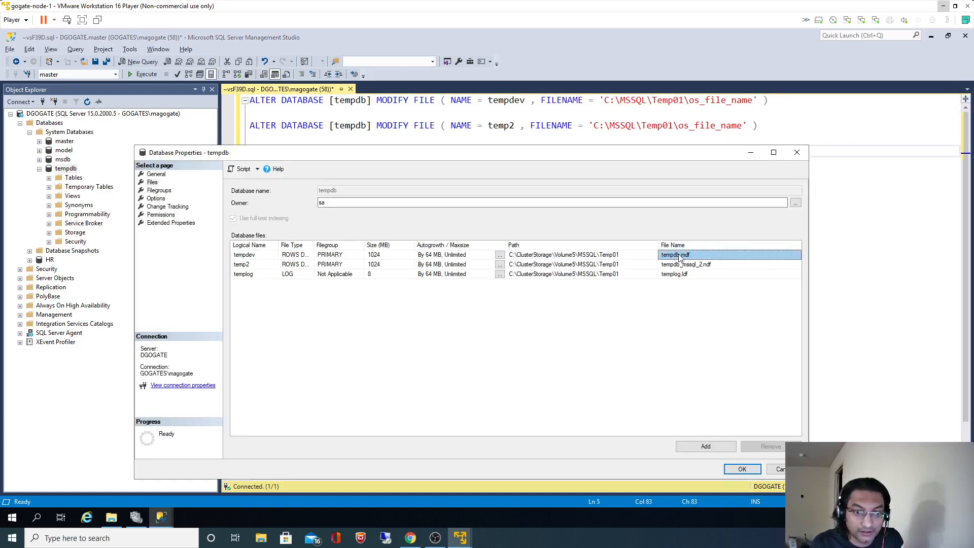
double_click(710, 101)
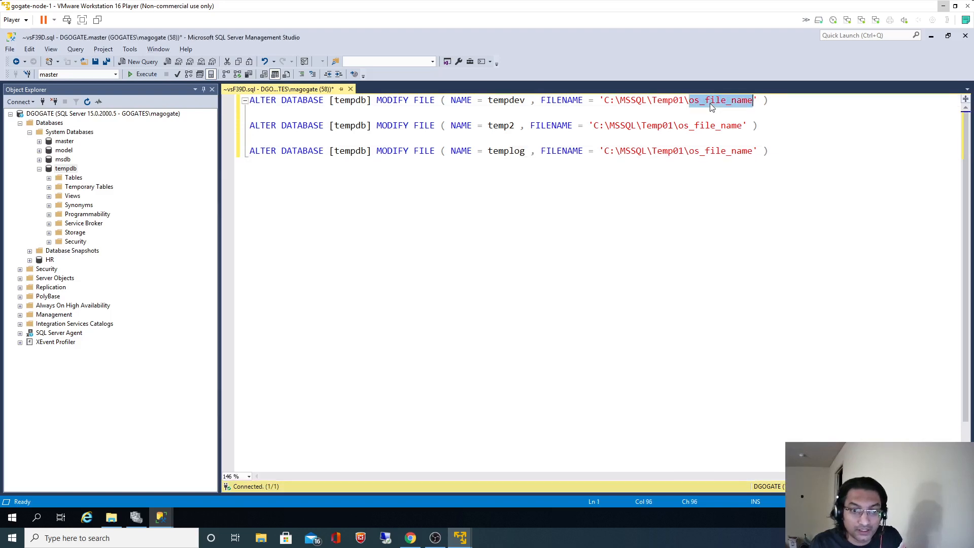
type("tempdb.")
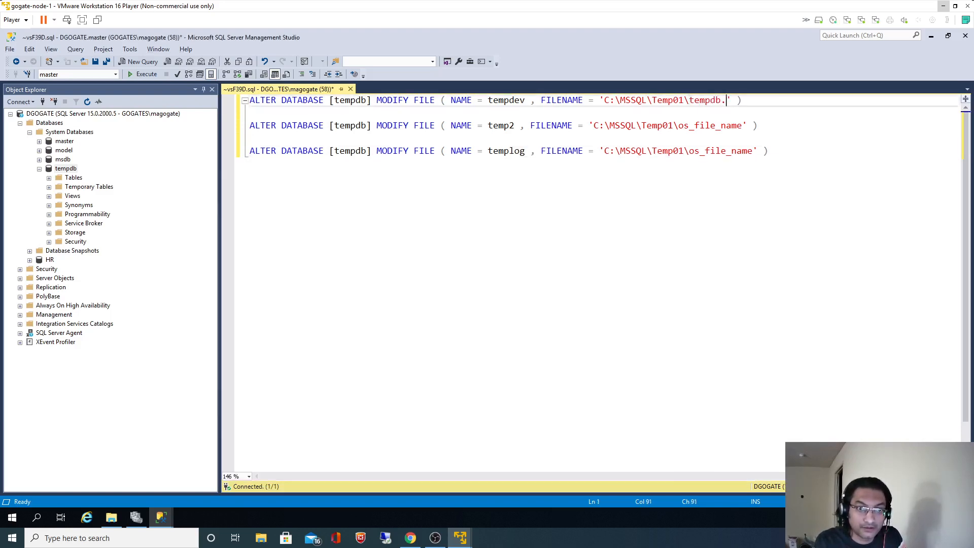
type("mdf")
Set the temp2 file name to tempdb2.ndf.
key("alt+Tab")
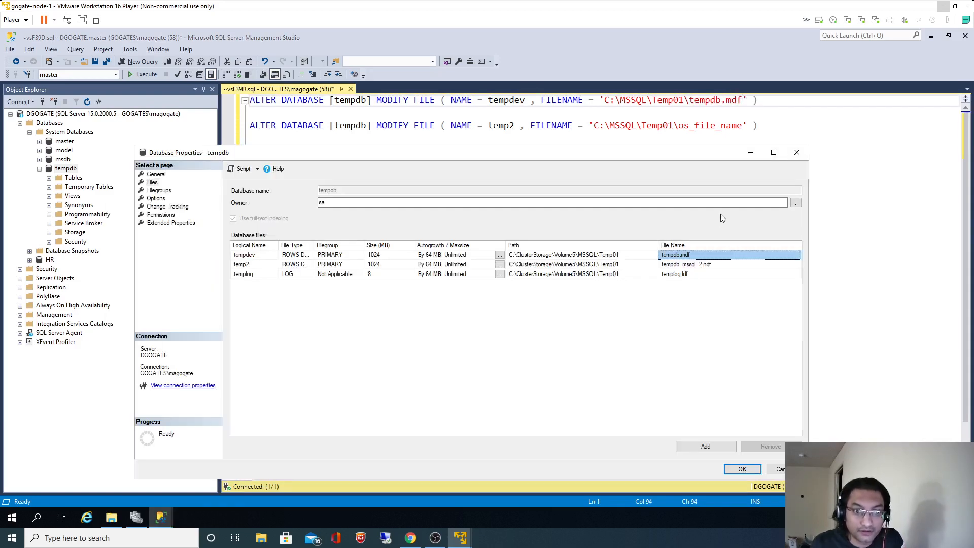
left_click(679, 267)
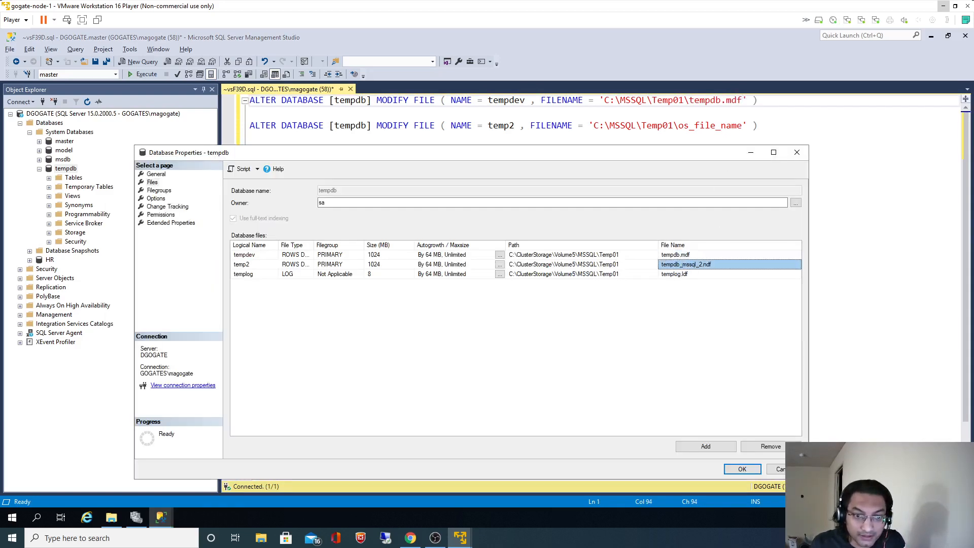
double_click(708, 101)
key("ctrl+c")
double_click(700, 126)
key("ctrl+v")
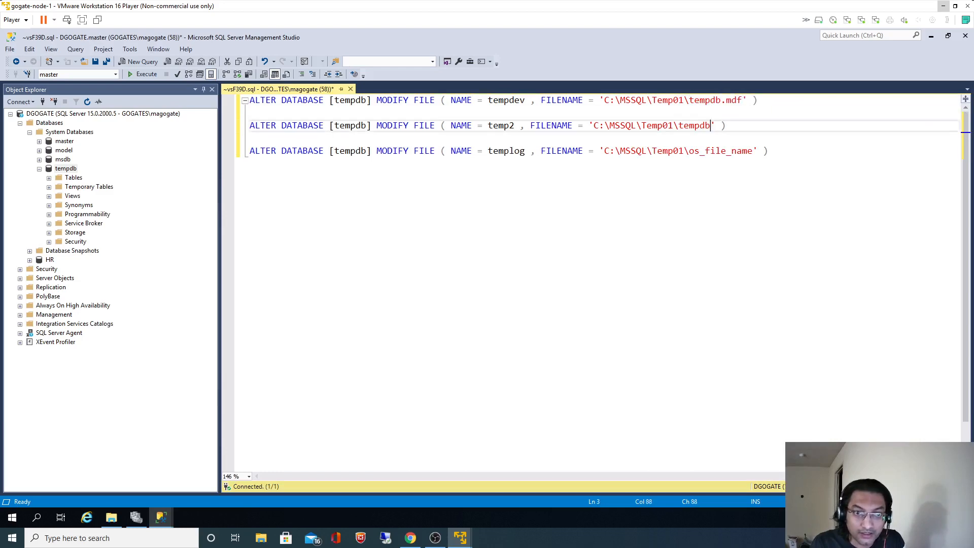
type("2.")
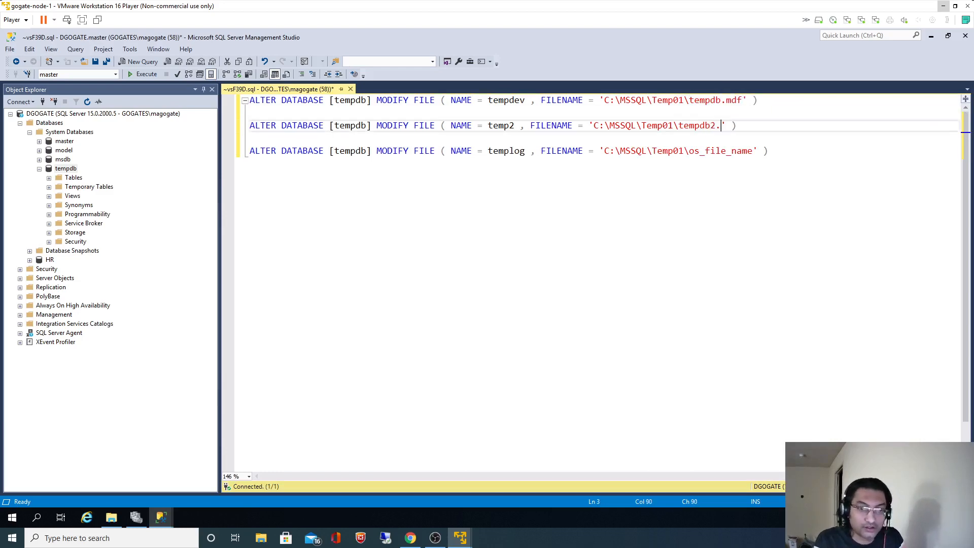
key("alt+Tab")
key("alt+Tab")
type("ndf")
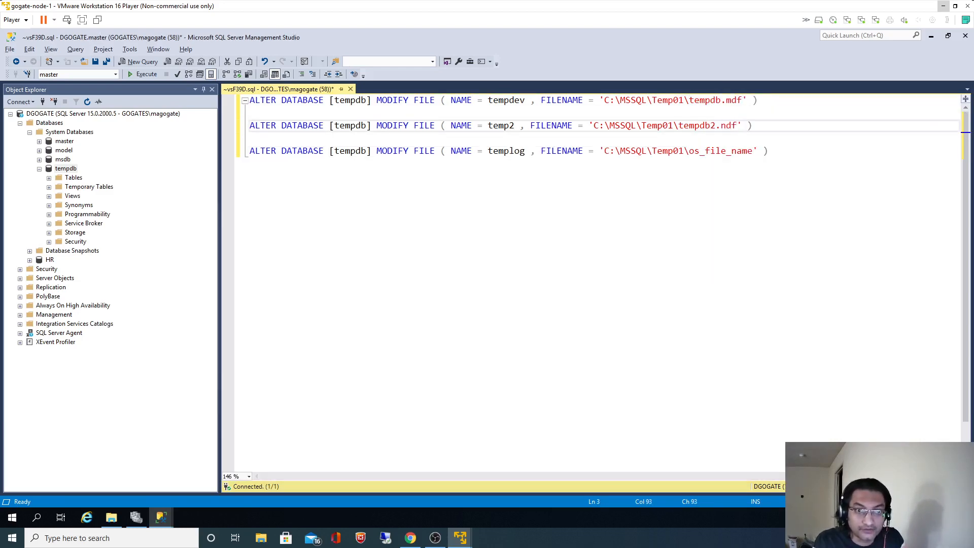
key("alt+Tab")
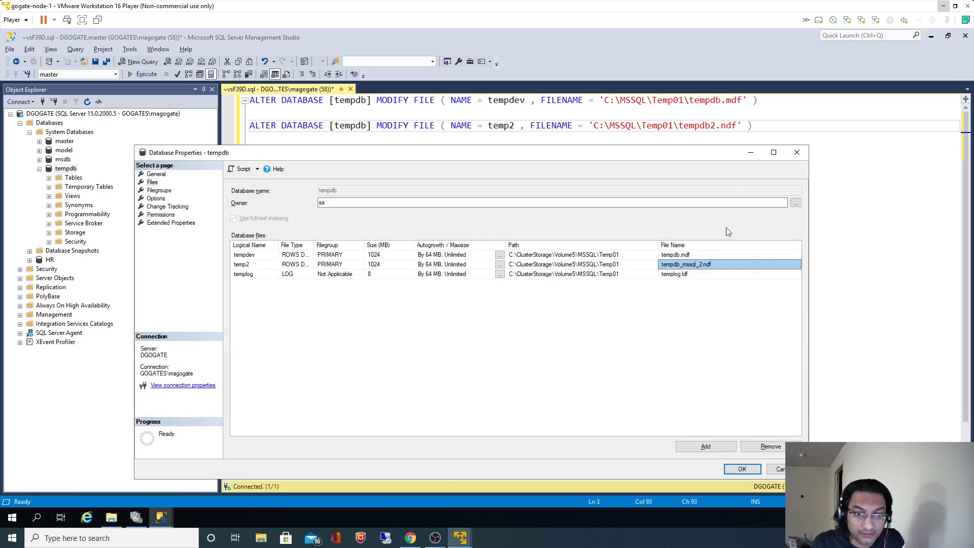
key("alt+Tab")
Set the templog file name to templog.ldf and check it against the file list.
left_click(721, 150)
double_click(721, 150)
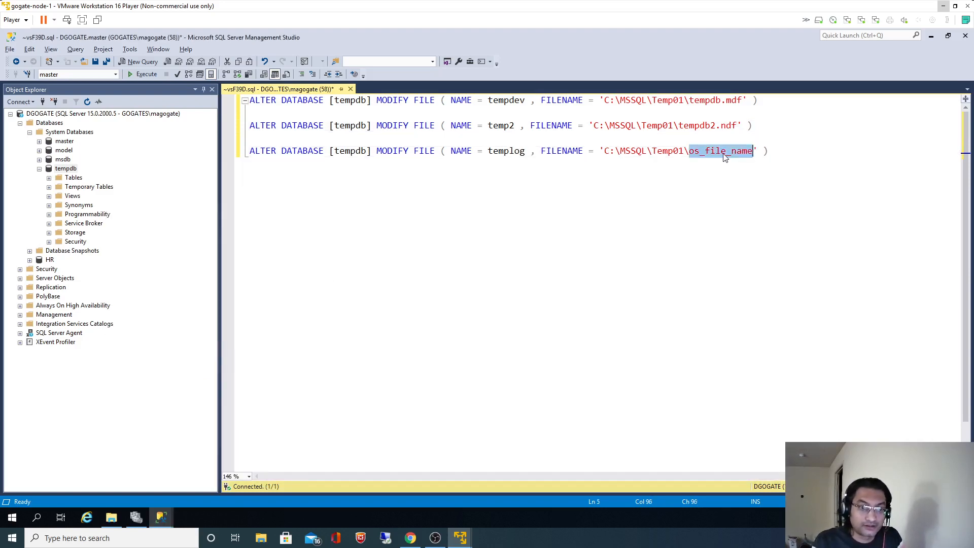
type("templog.ldf")
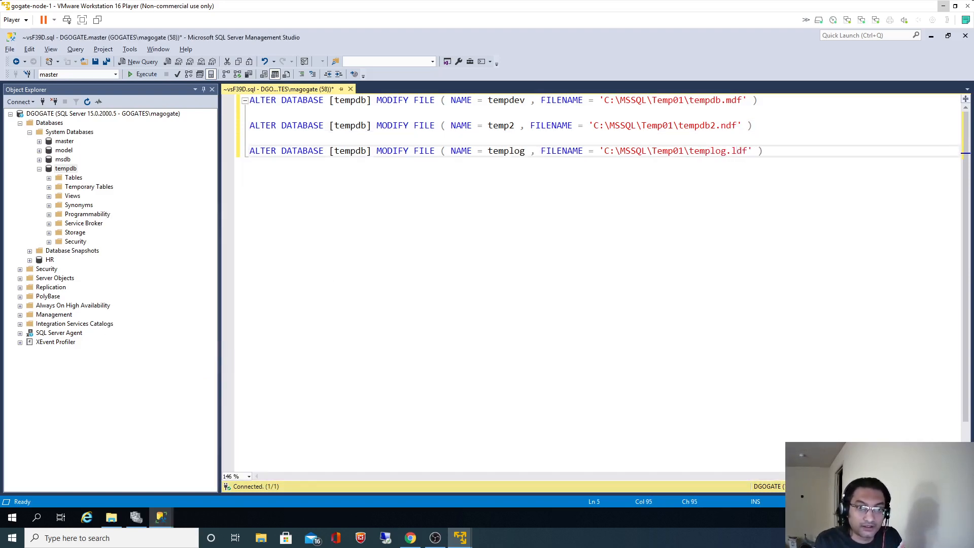
key("alt+Tab")
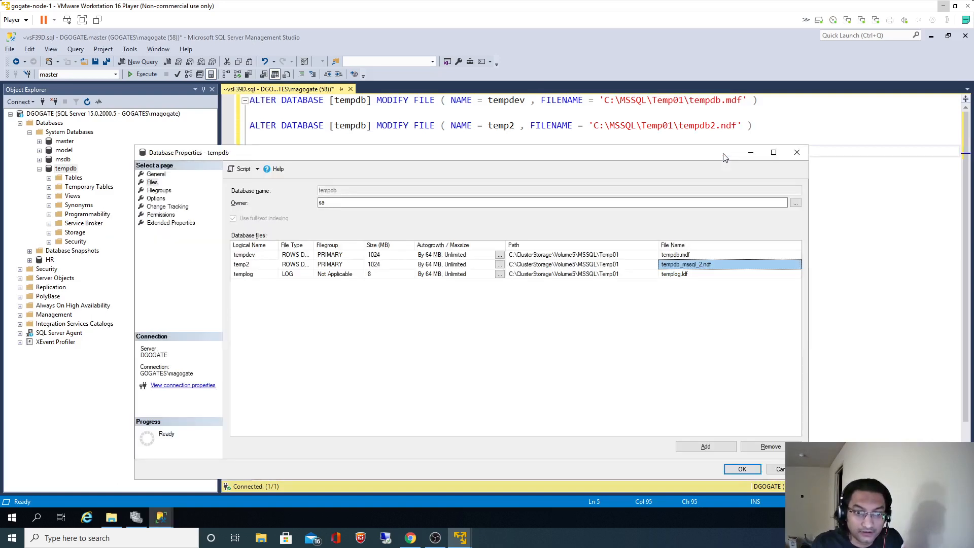
key("alt+Tab")
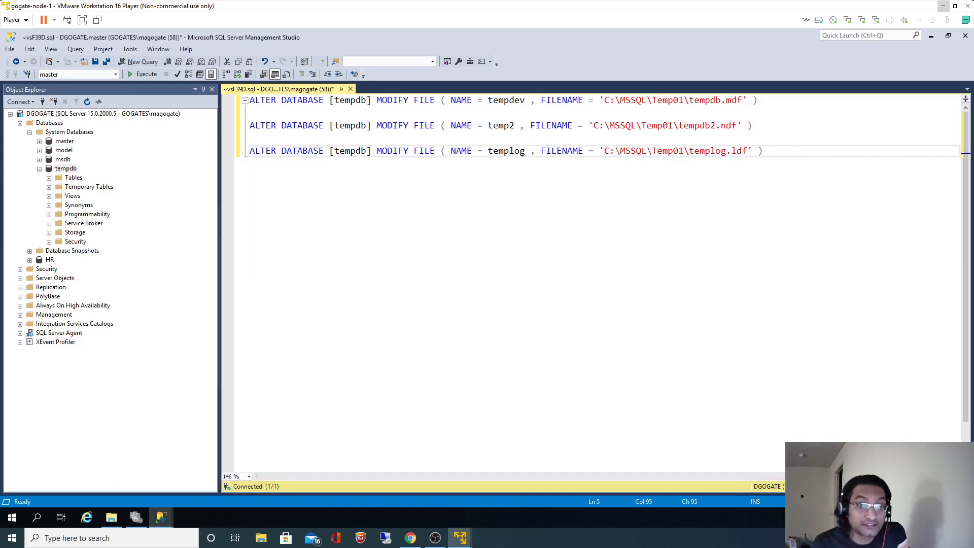
left_click_drag(758, 100, 249, 100)
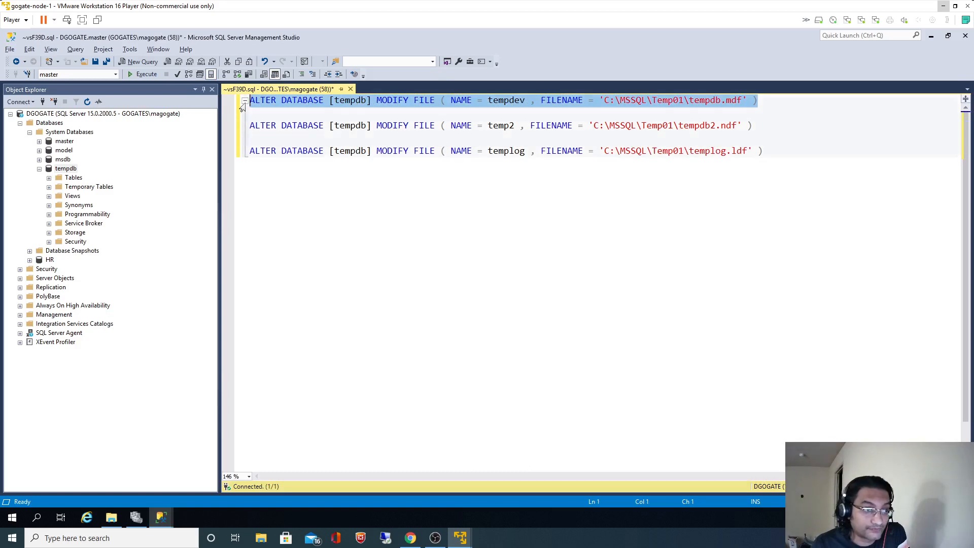
Run the tempdev MODIFY FILE statement and read the local-directory warning in Messages.
left_click(137, 74)
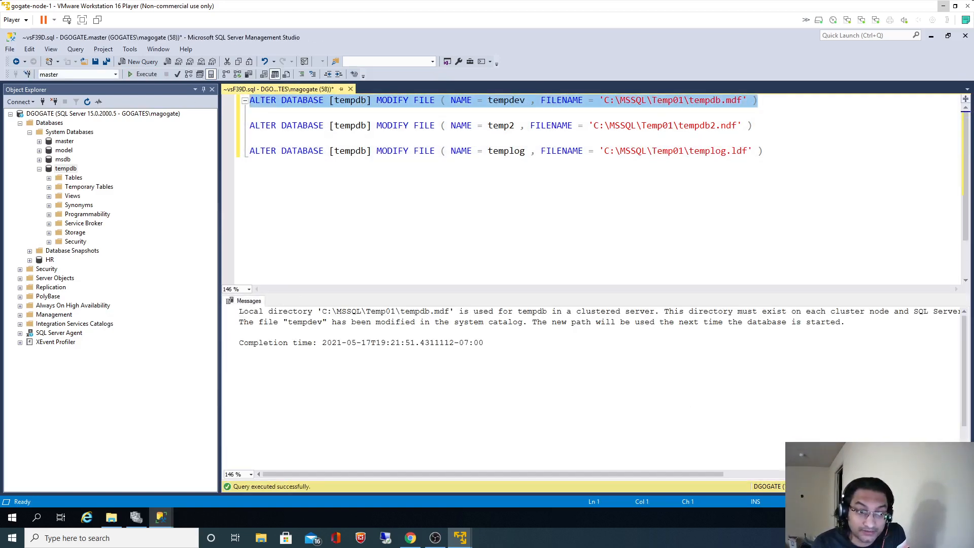
left_click(203, 90)
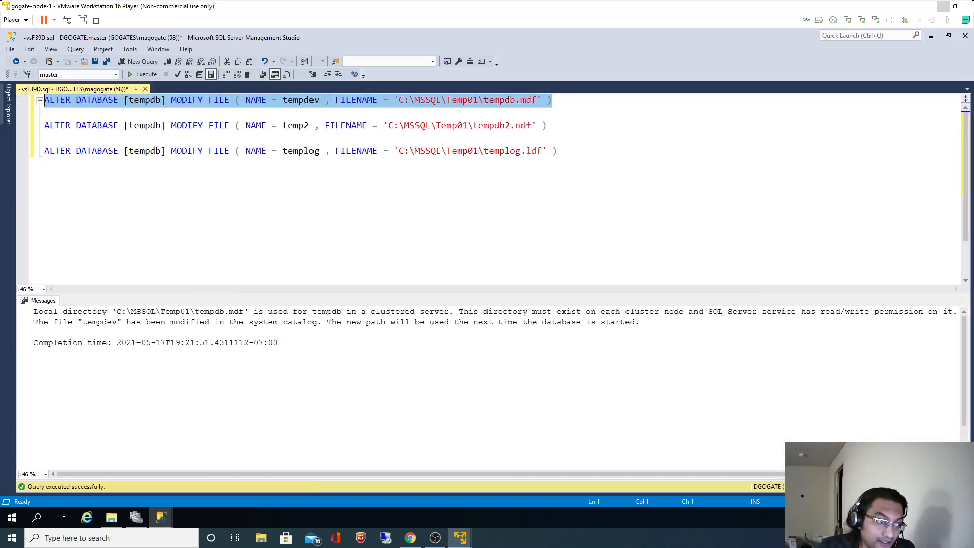
left_click_drag(116, 311, 226, 311)
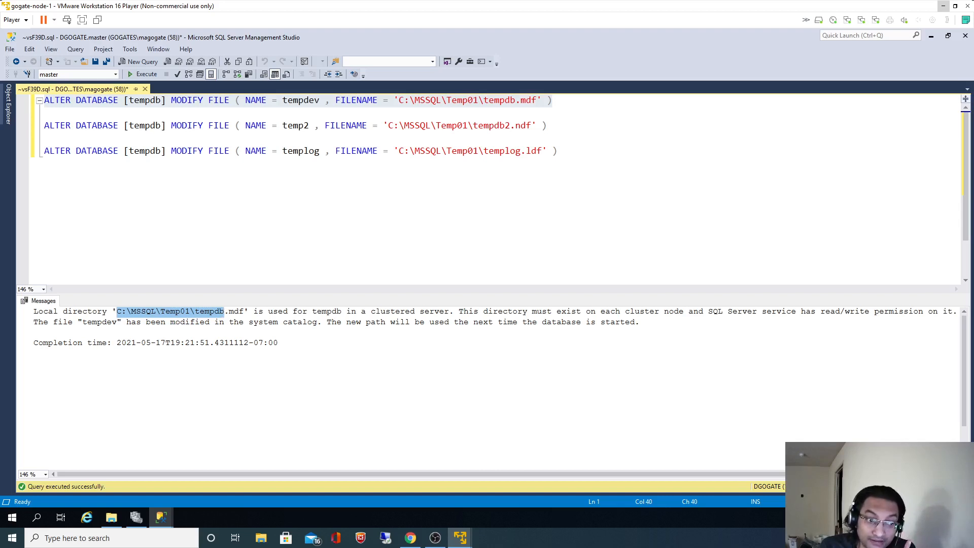
left_click_drag(458, 311, 650, 312)
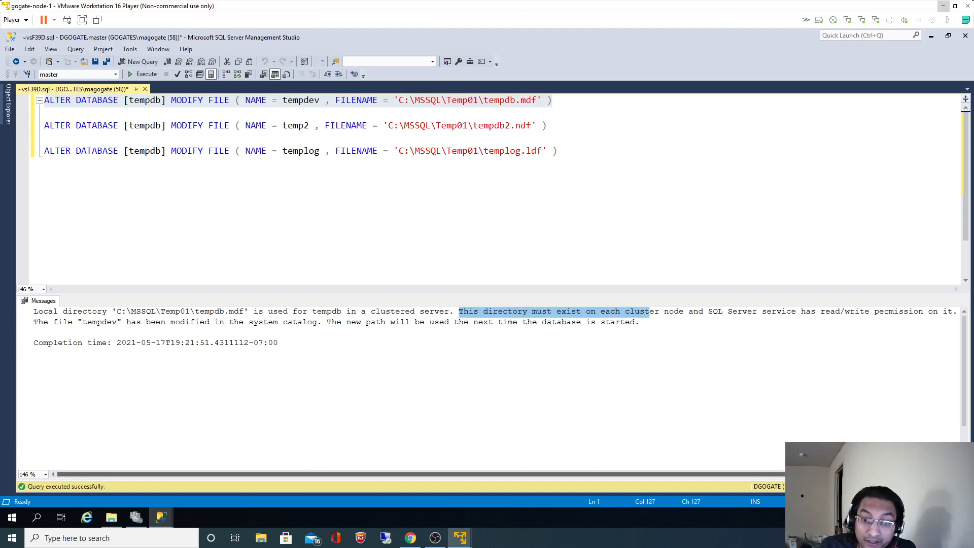
mouse_move(776, 474)
left_mouse_down()
mouse_move(820, 476)
mouse_move(774, 475)
left_mouse_up()
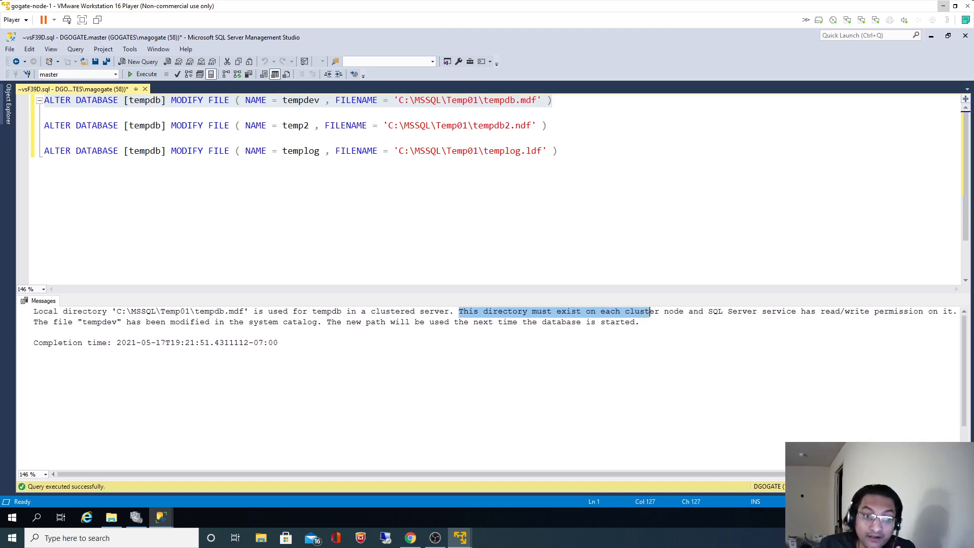
Confirm the C:\MSSQL\Temp01 folder exists and review the restart and permission notes.
left_click(111, 517)
left_click(443, 149)
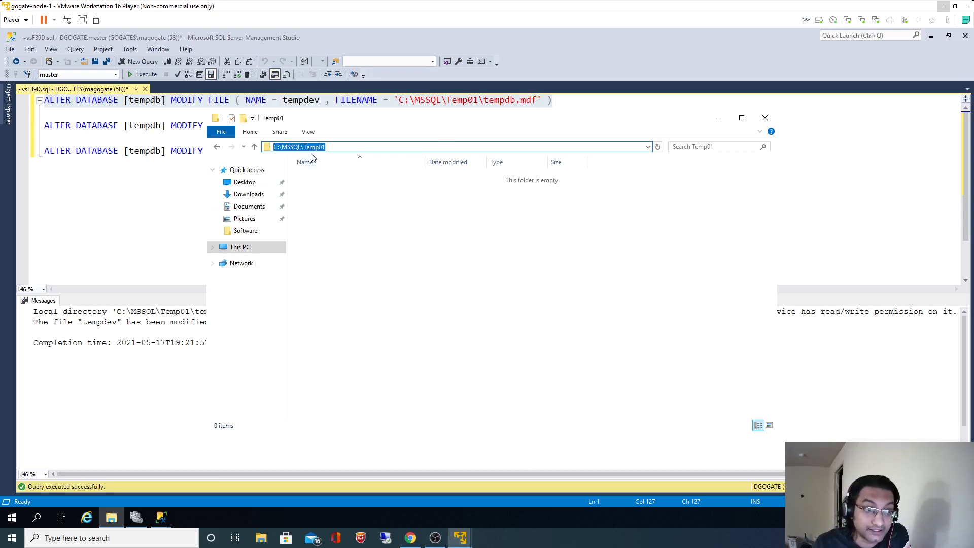
left_click(174, 388)
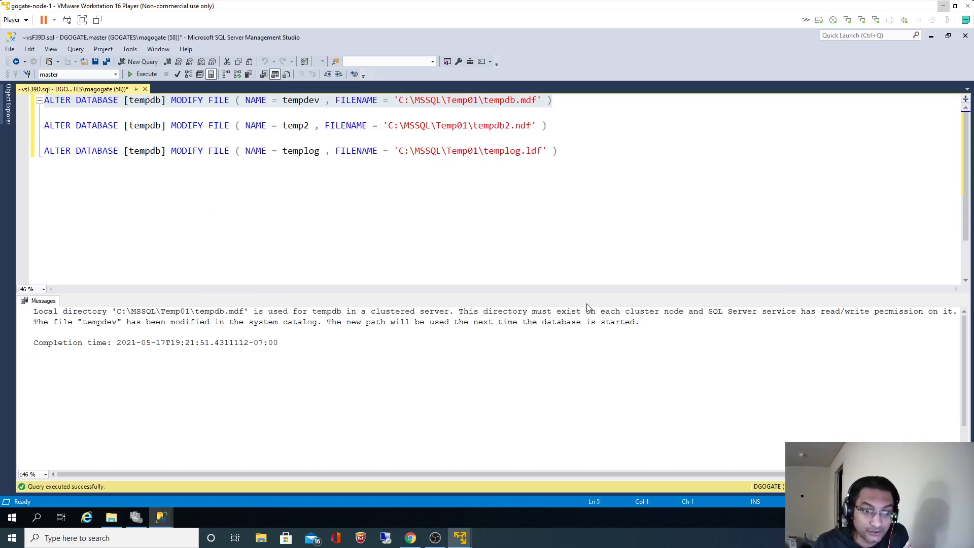
left_click_drag(625, 310, 894, 311)
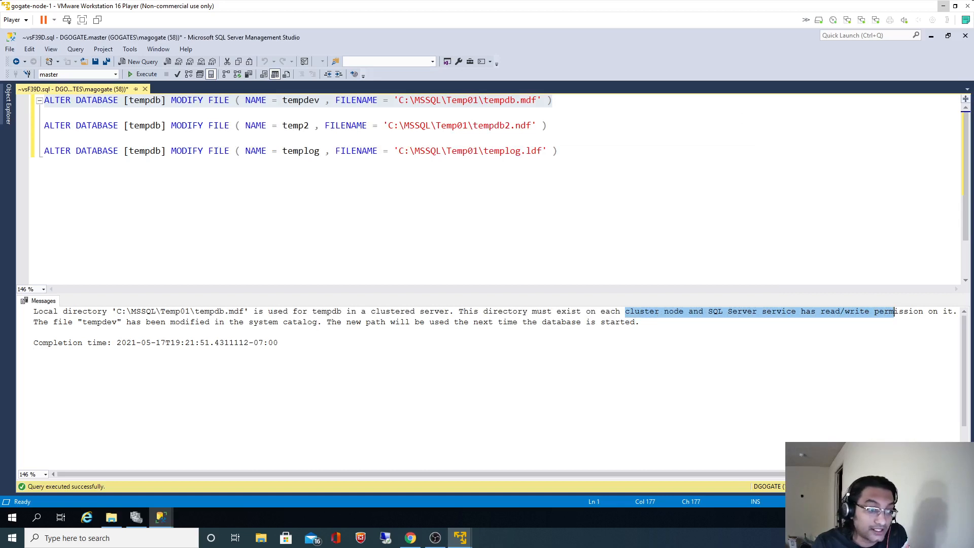
left_click_drag(131, 322, 346, 321)
left_click_drag(278, 342, 489, 312)
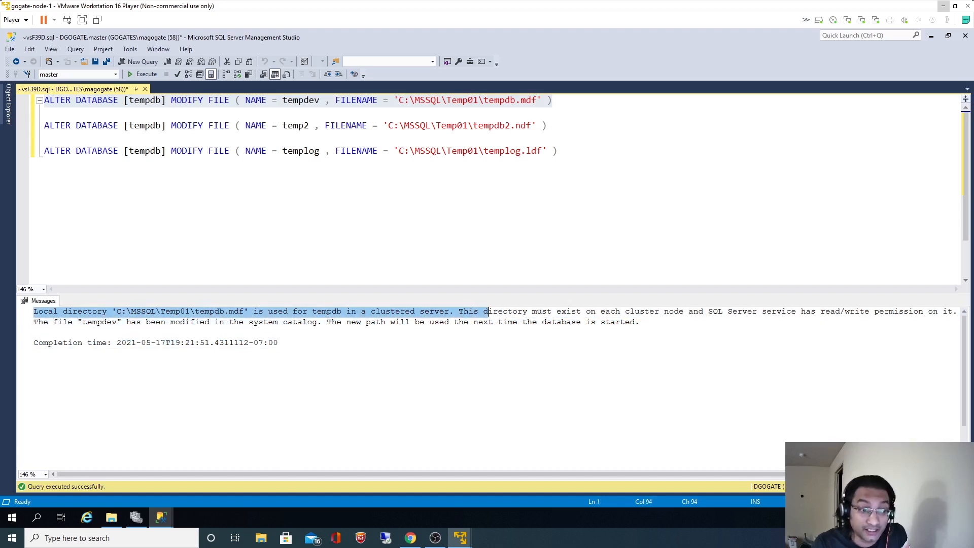
left_click_drag(116, 311, 220, 312)
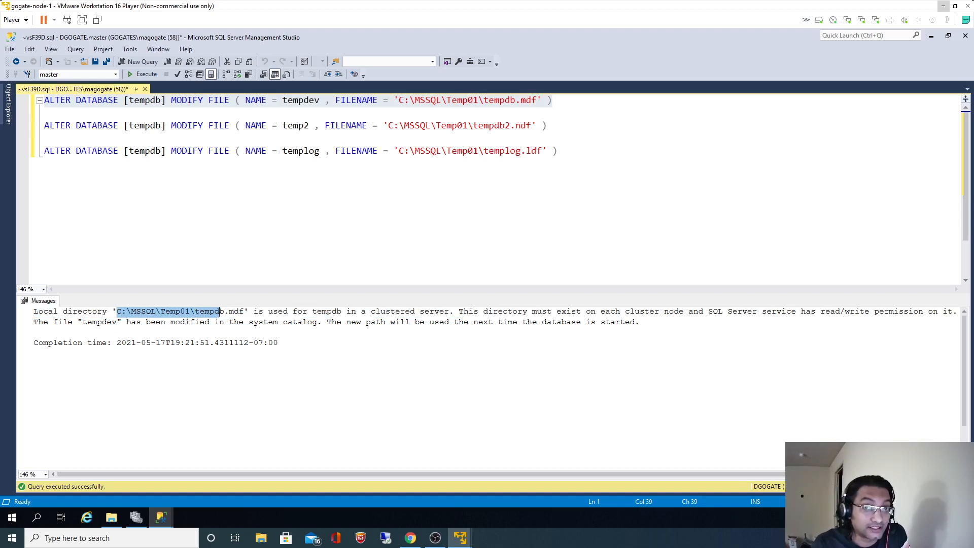
left_click_drag(547, 125, 45, 126)
Run the temp2 and templog MODIFY FILE statements one at a time.
left_click(159, 75)
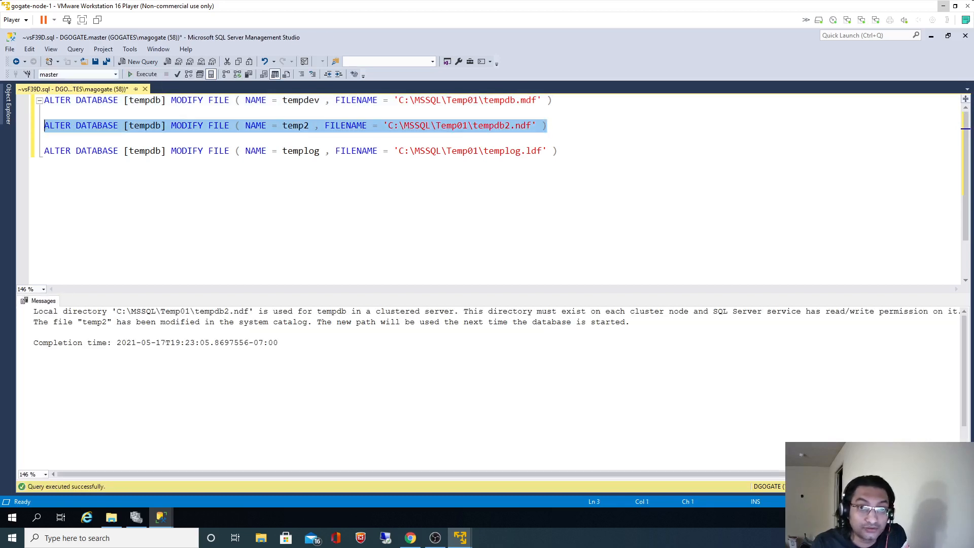
left_click_drag(557, 151, 45, 150)
left_click(152, 76)
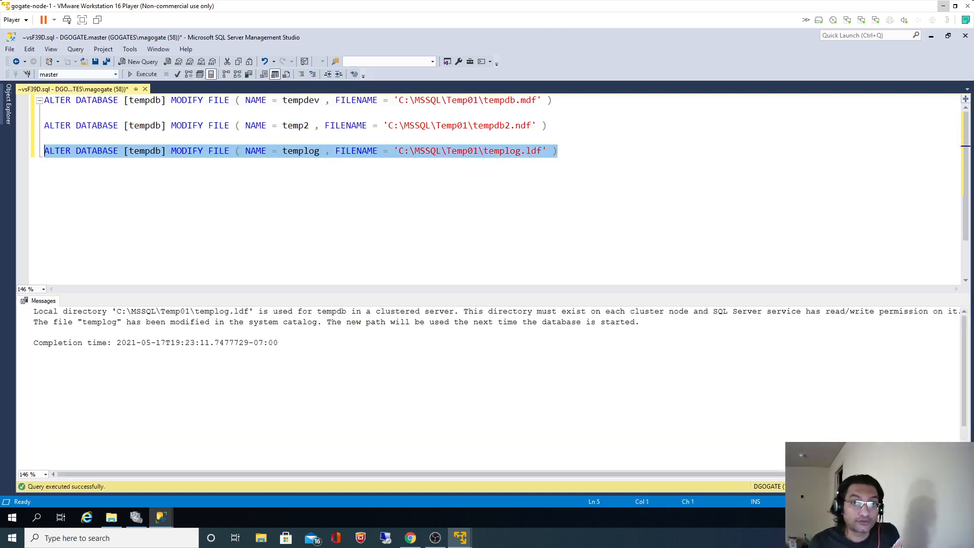
Refresh tempdb and review its file locations in Database Properties, then close it.
left_click(8, 107)
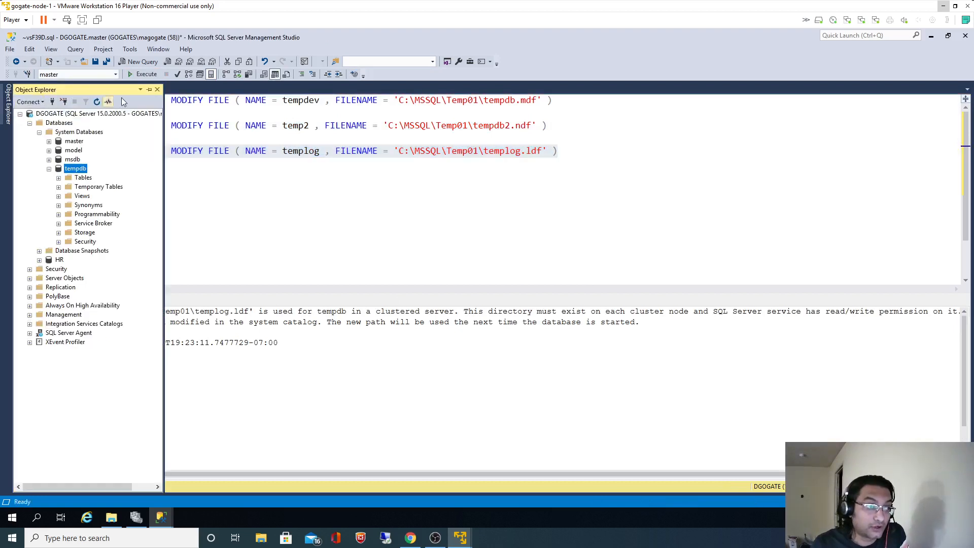
left_click(117, 175)
right_click(67, 175)
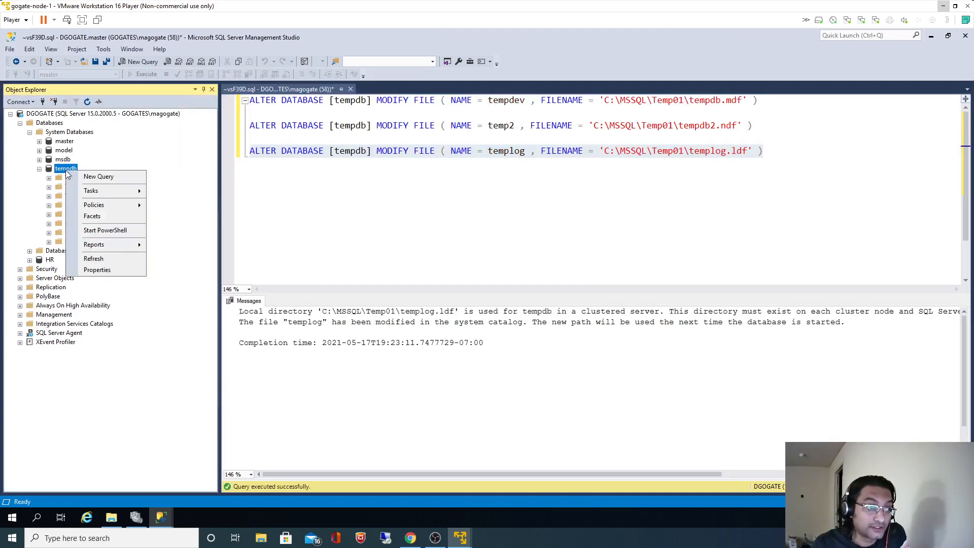
left_click(92, 257)
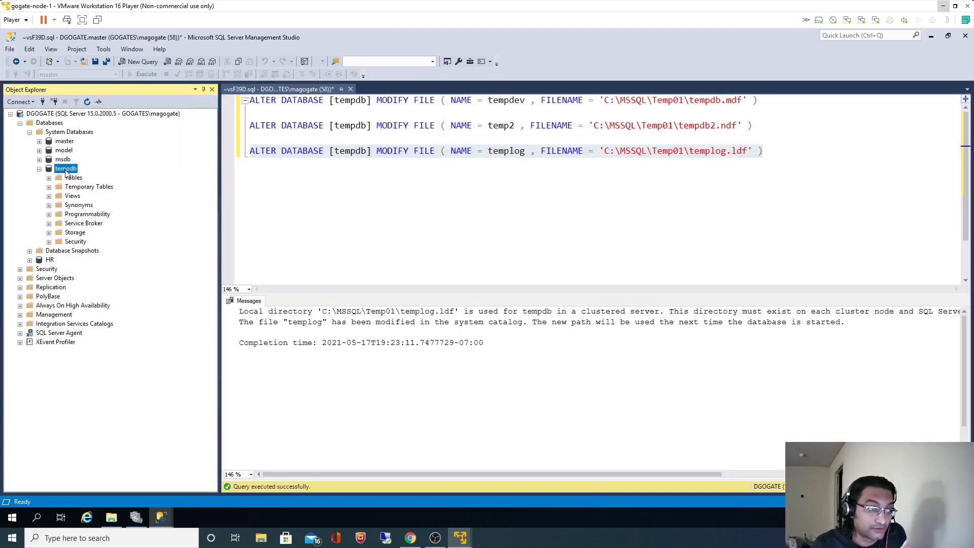
right_click(66, 169)
left_click(104, 271)
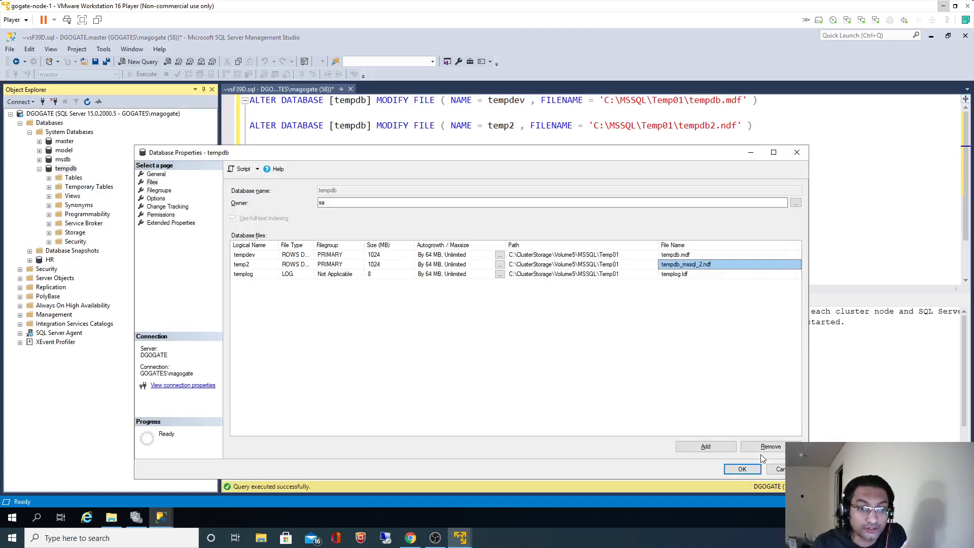
left_click(777, 469)
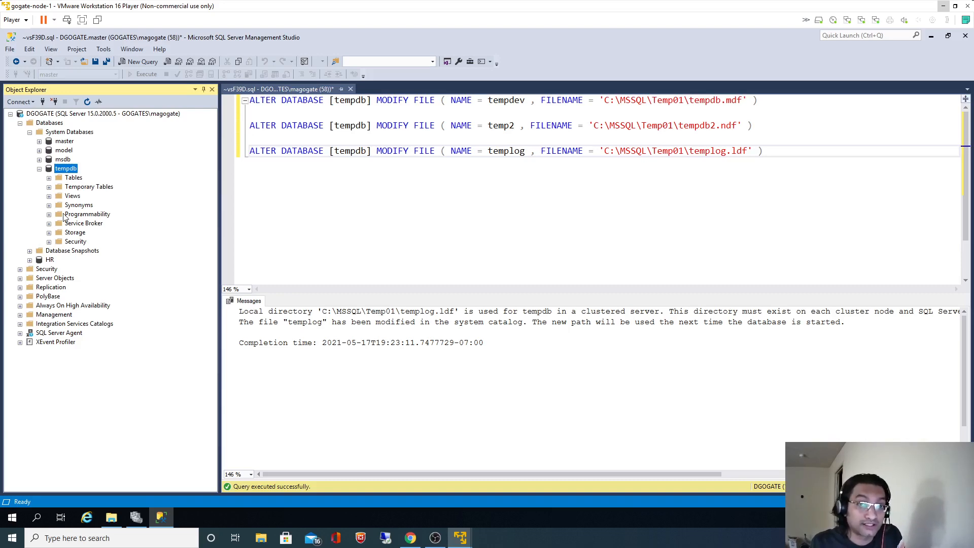
Minimize the gogate-node-1 VM and switch to the gogate-node-2 machine.
left_click(942, 6)
mouse_move(460, 538)
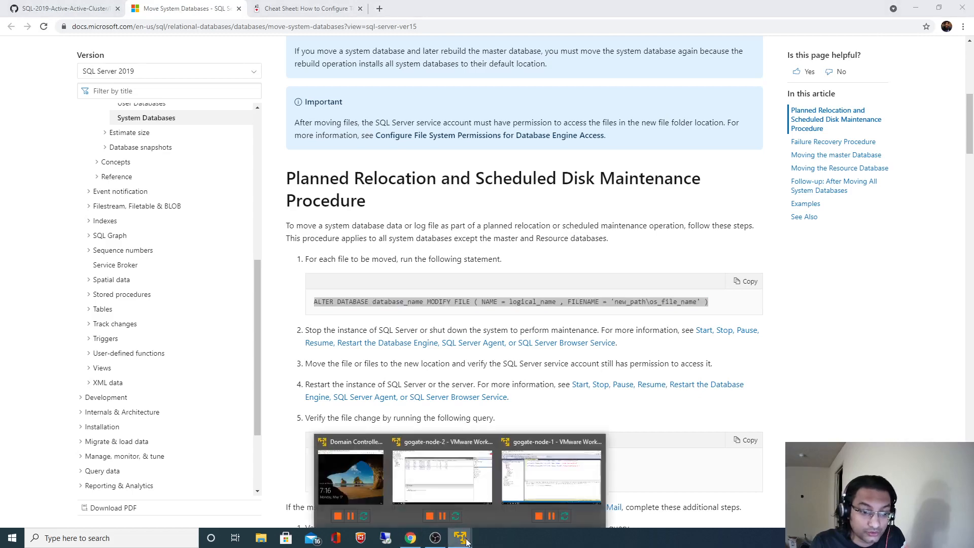
left_click(550, 476)
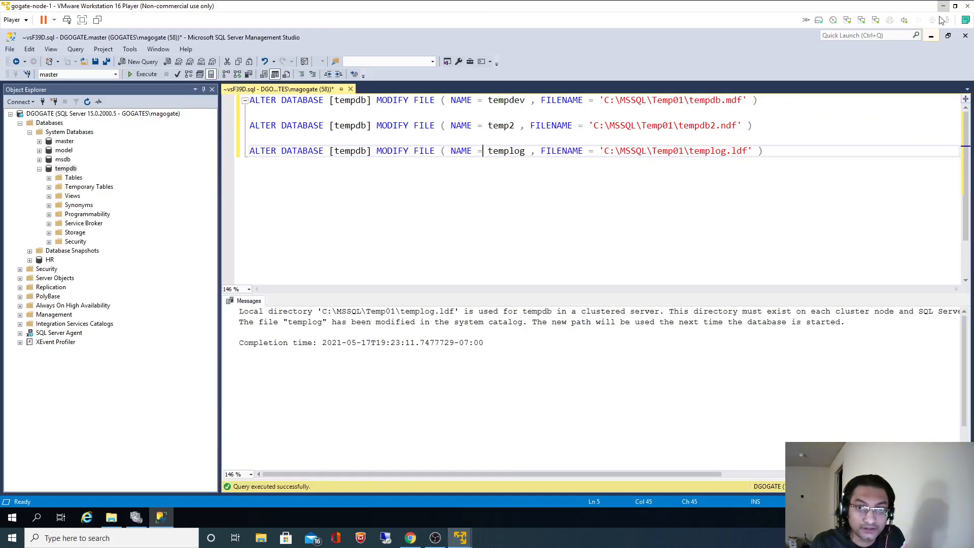
left_click(942, 6)
mouse_move(460, 538)
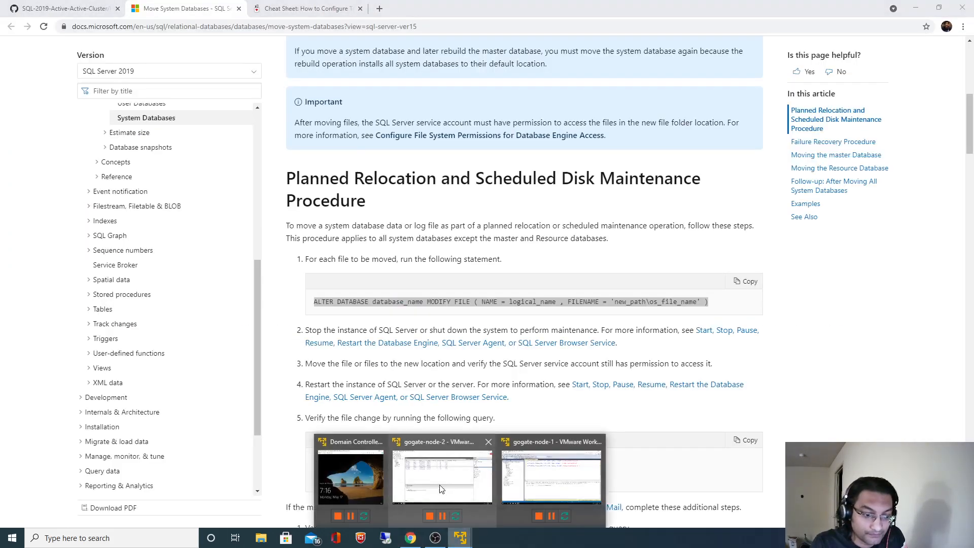
left_click(442, 482)
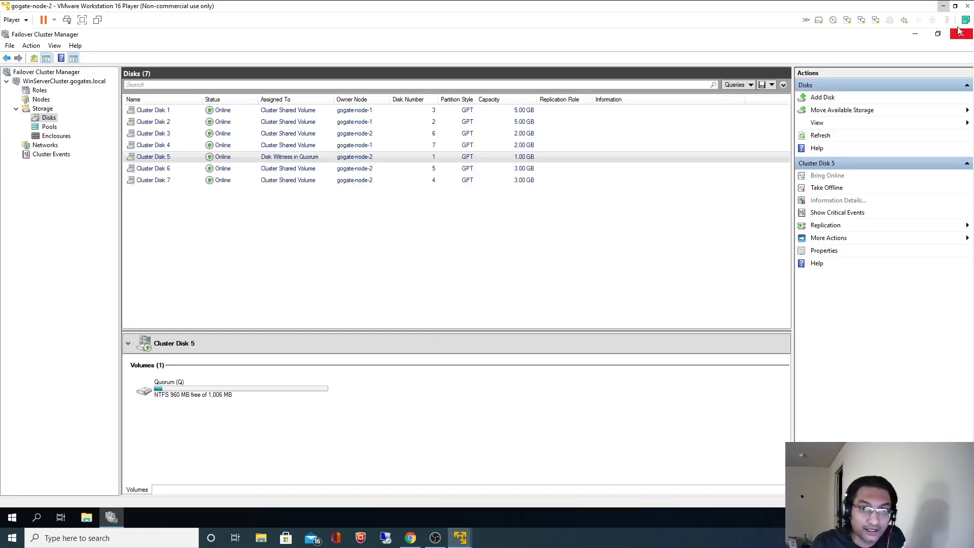
Search for ssms on node-2 and launch SQL Server Management Studio 18.
left_click(36, 518)
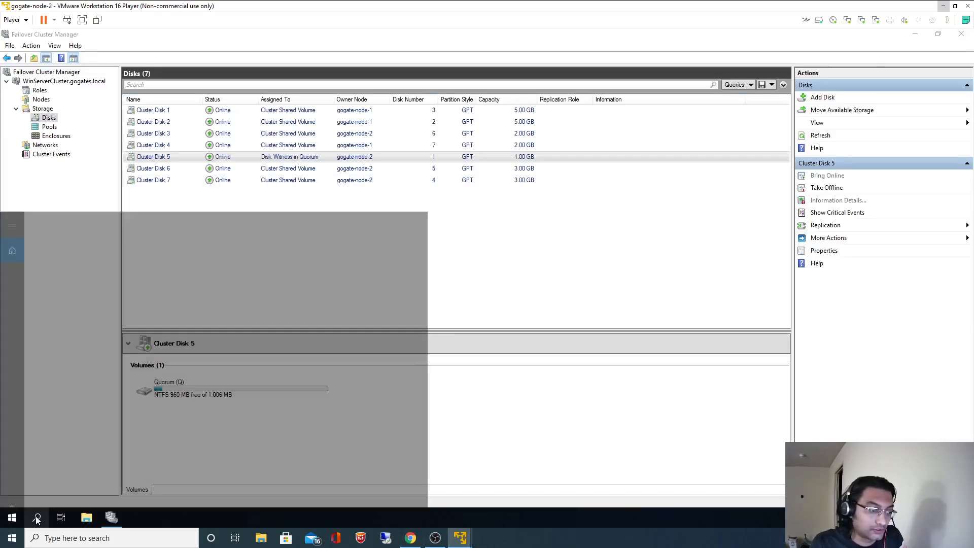
type("ssms")
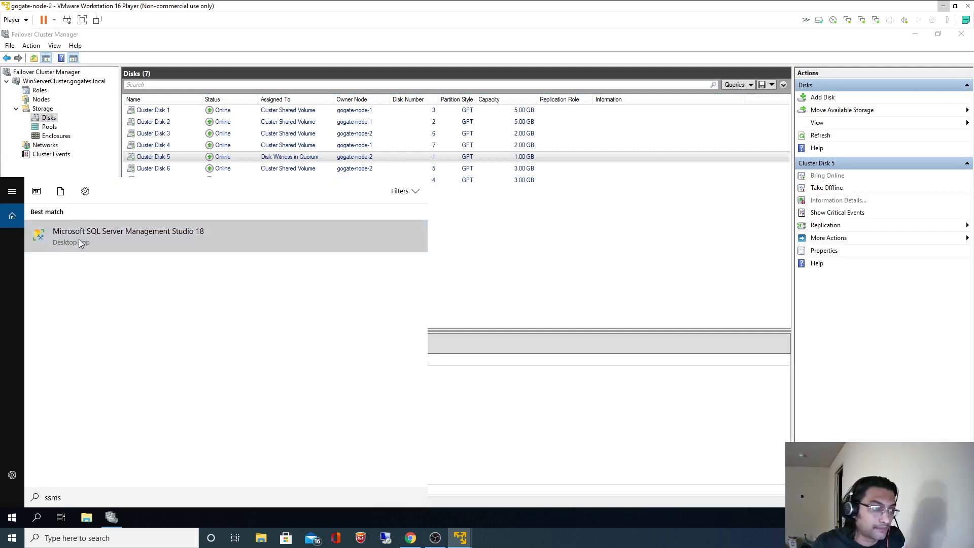
left_click(78, 239)
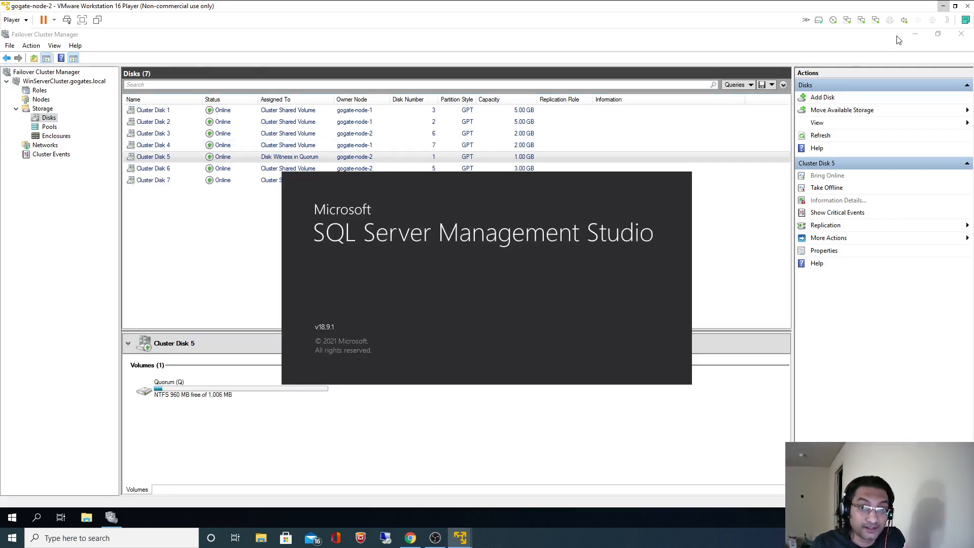
left_click(914, 35)
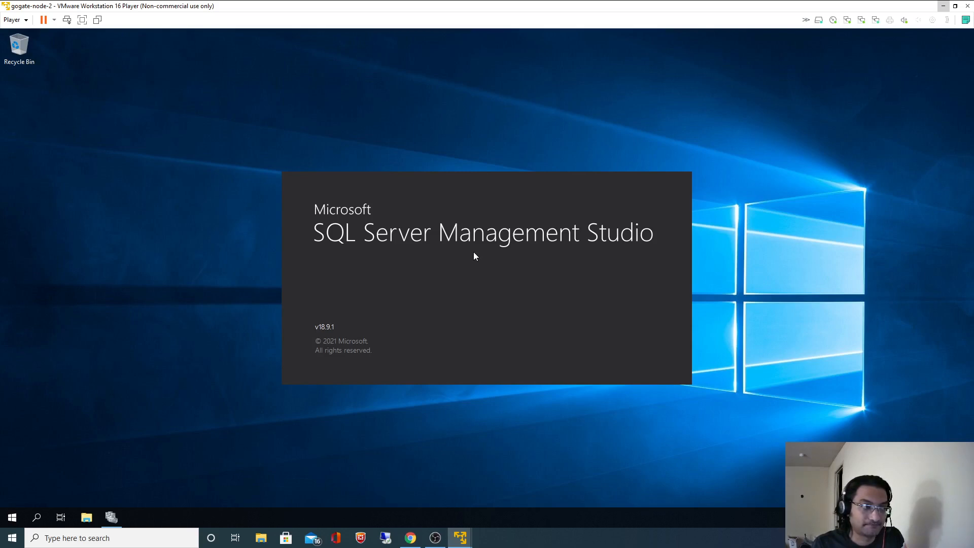
left_click(436, 537)
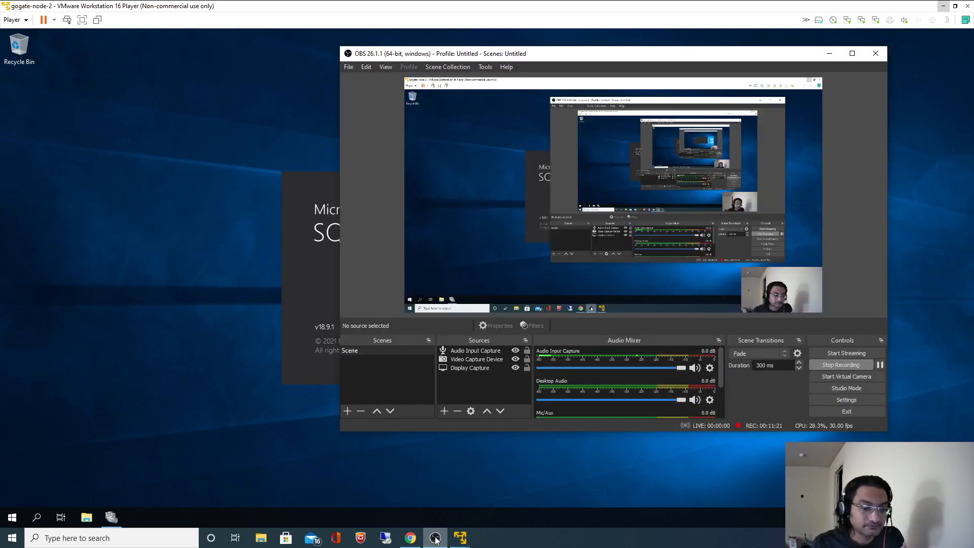
left_click(435, 477)
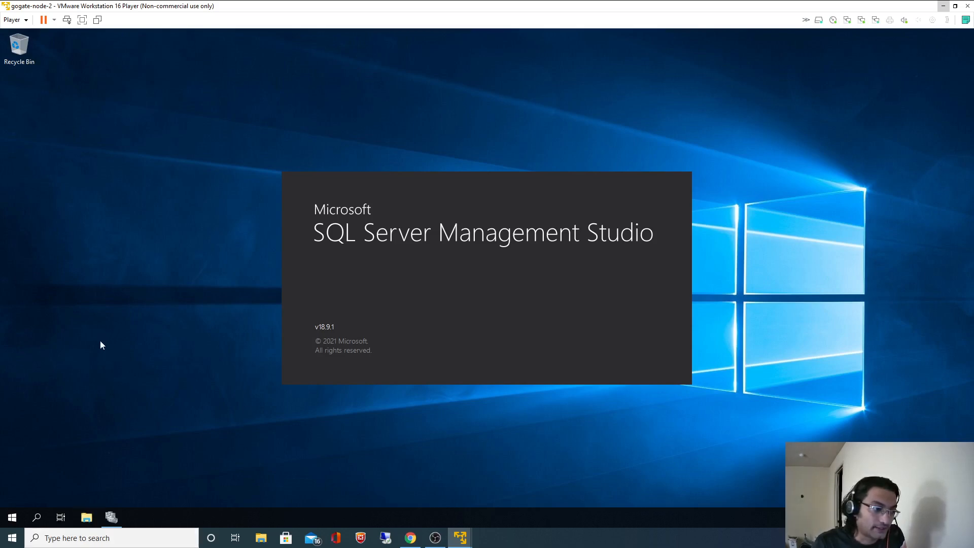
Browse node-2's Local Disk (C:), then recover the Employees query and connect to DGOGATE.
key("super+e")
left_click(48, 165)
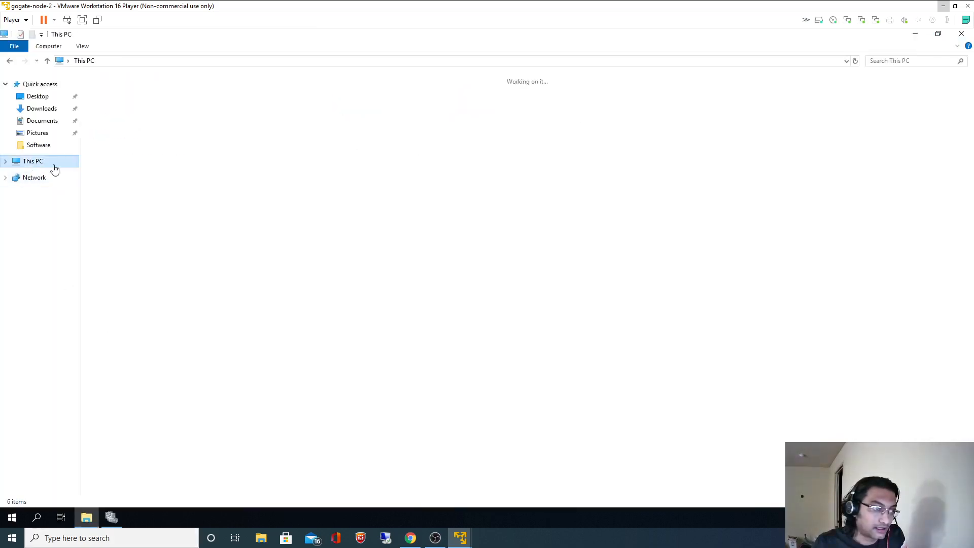
double_click(155, 171)
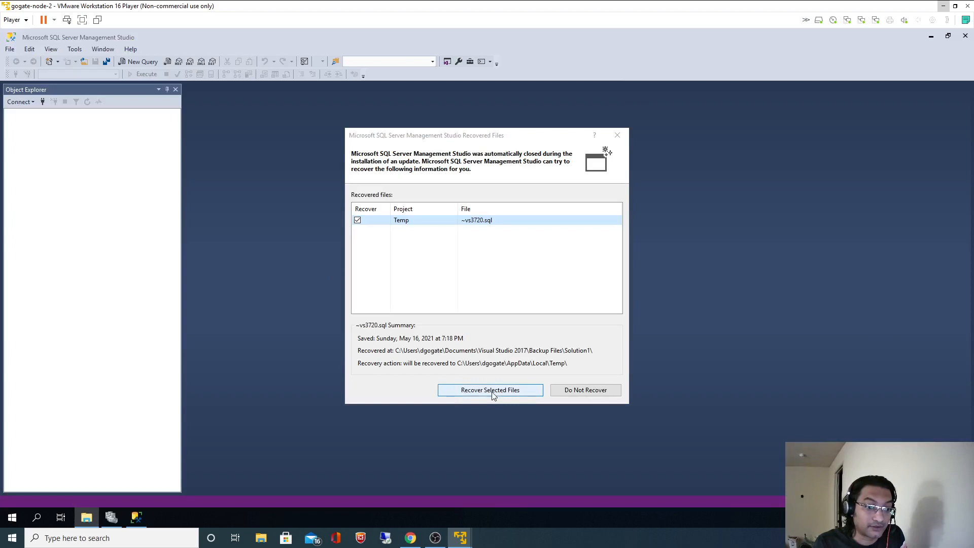
left_click(488, 391)
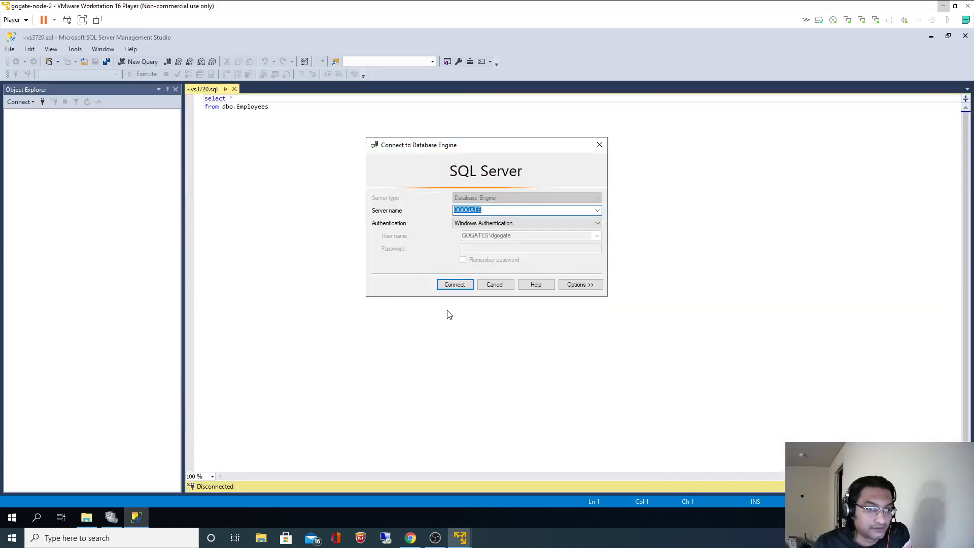
left_click(453, 286)
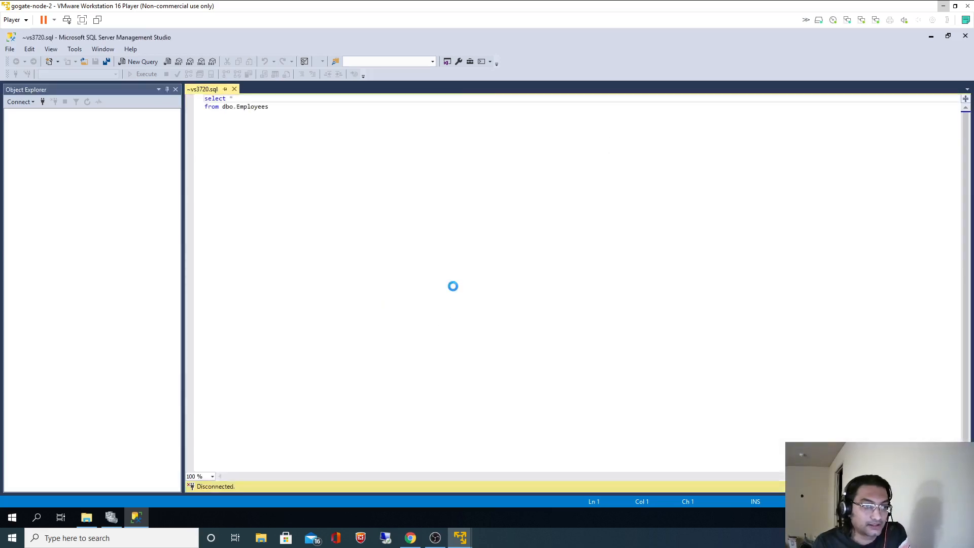
left_click(453, 284)
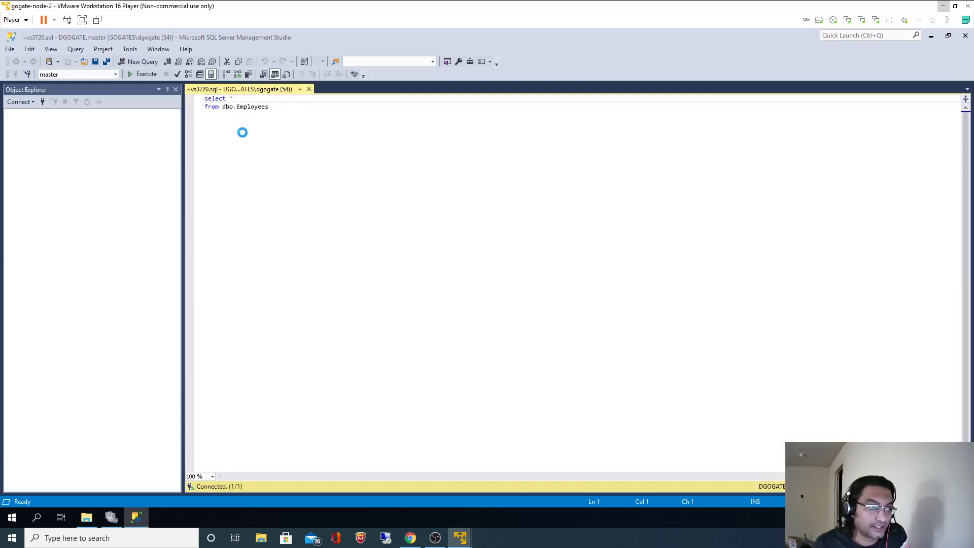
Switch the Employees query to the HR database and run it to return five rows.
left_click(268, 107)
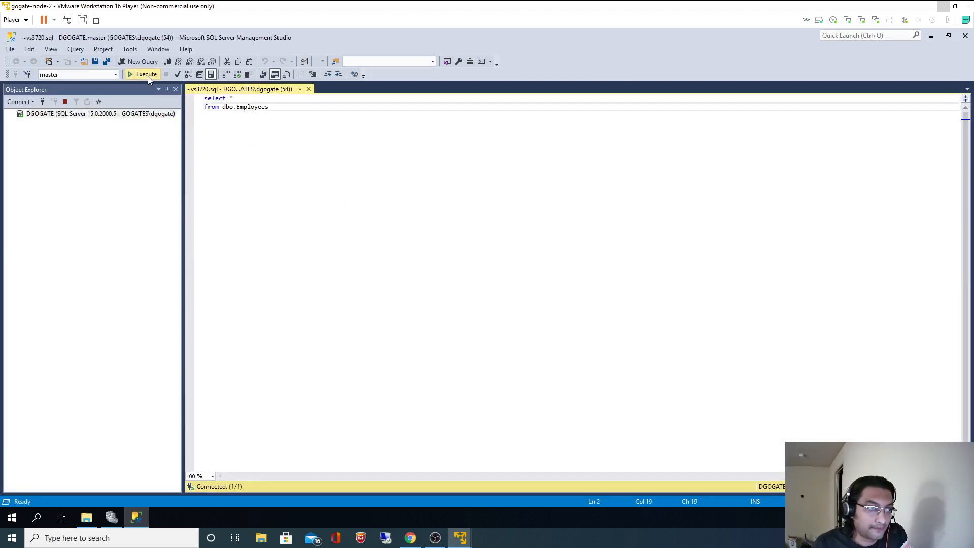
left_click(146, 74)
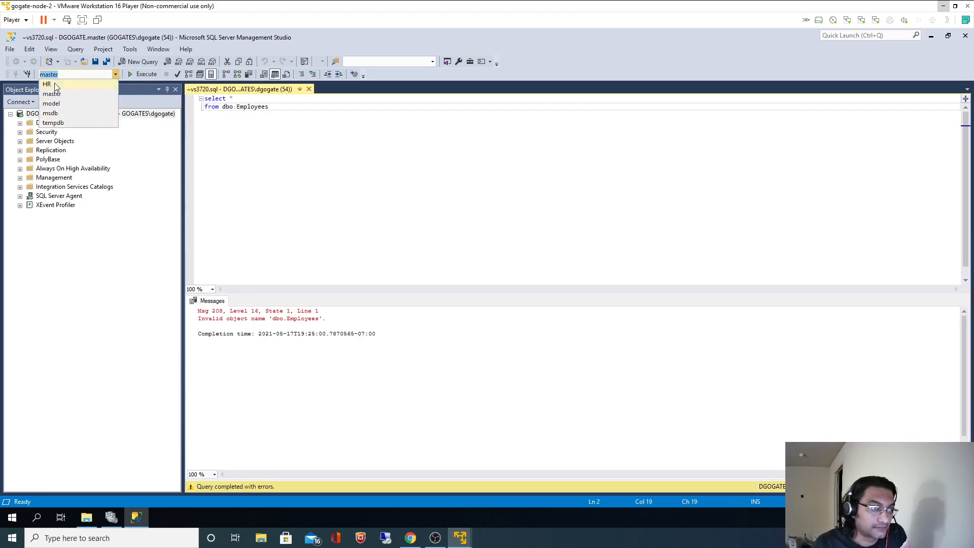
left_click(51, 84)
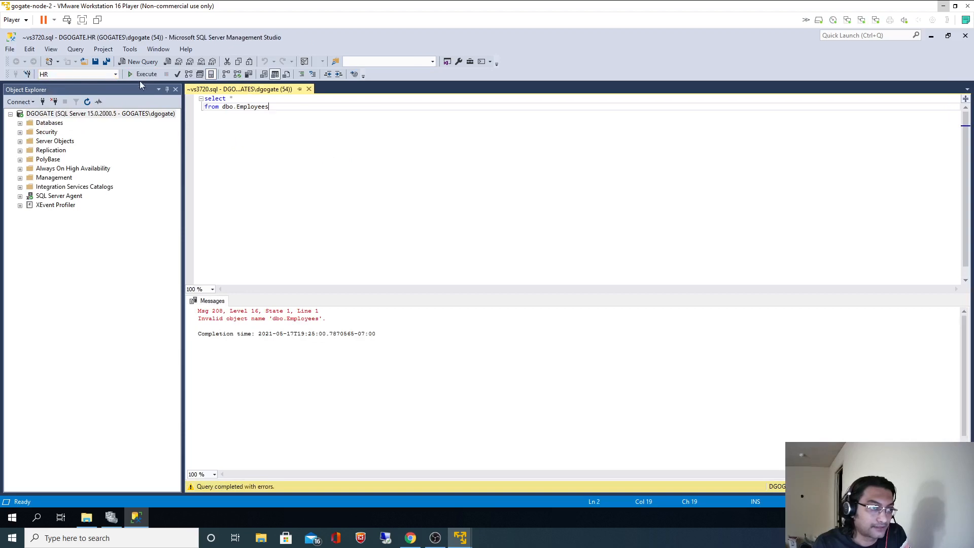
left_click(145, 74)
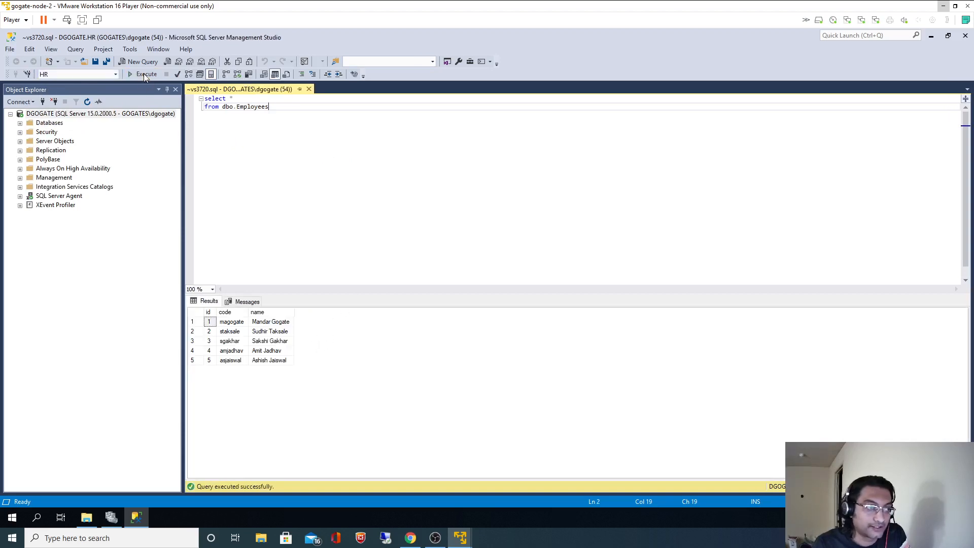
left_click(145, 74)
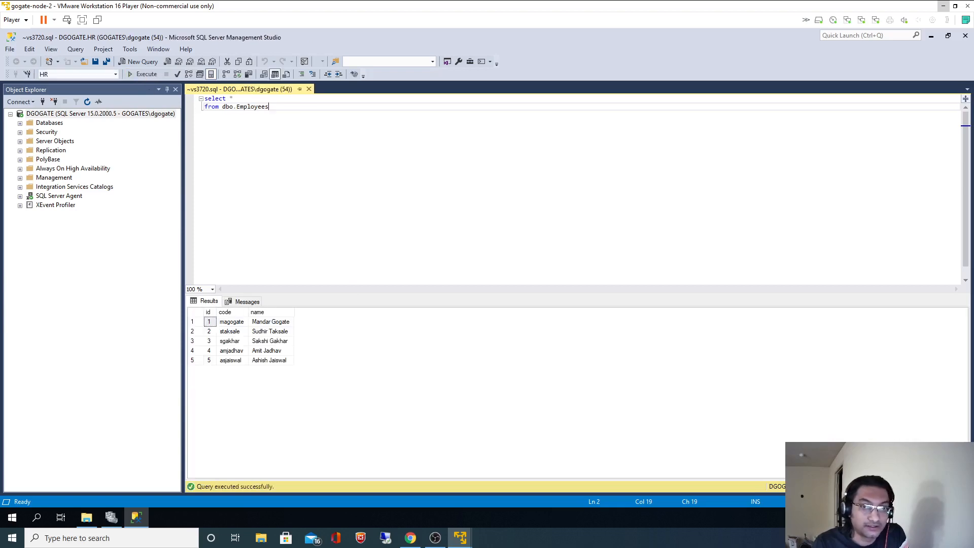
Power off the gogate-node-1 VM with Power > Power Off, confirm Yes, then switch to gogate-node-2.
left_click(946, 7)
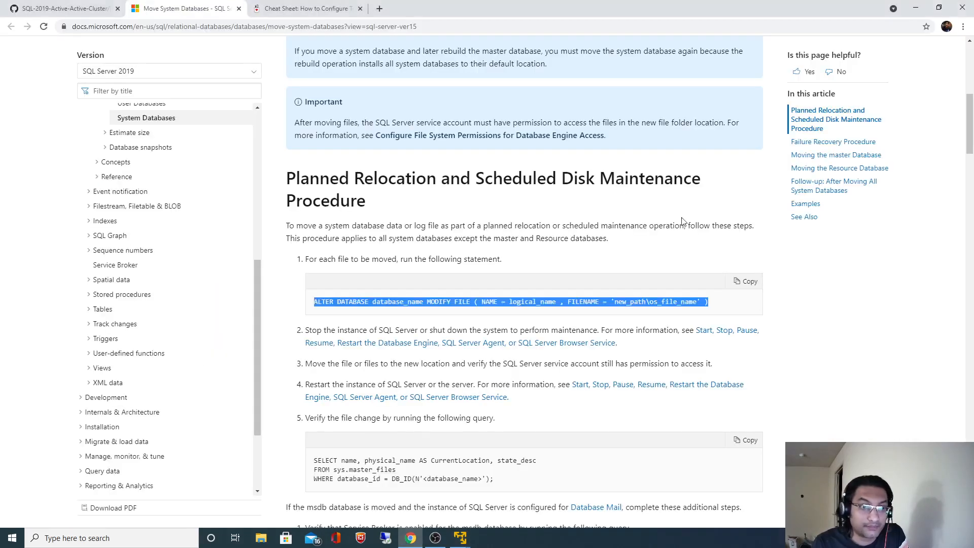
left_click(461, 538)
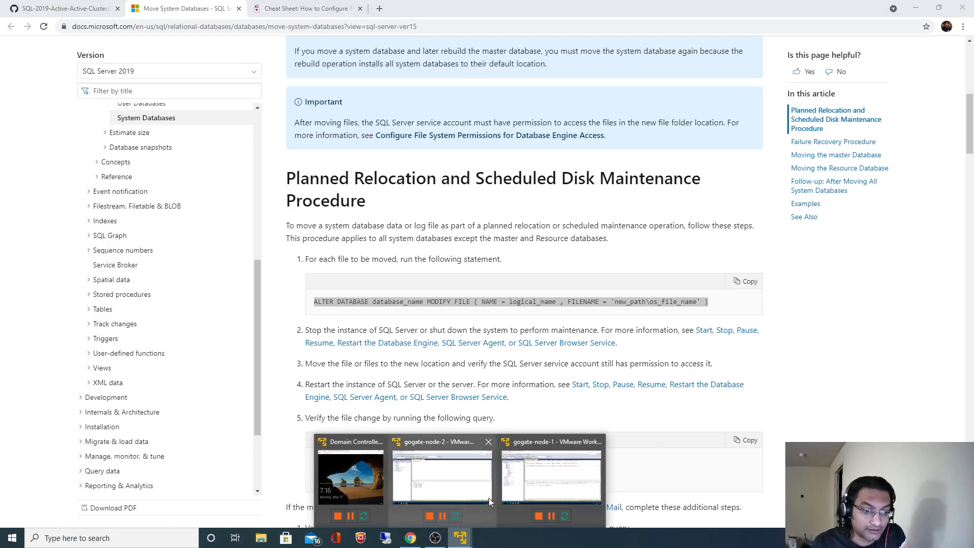
left_click(513, 479)
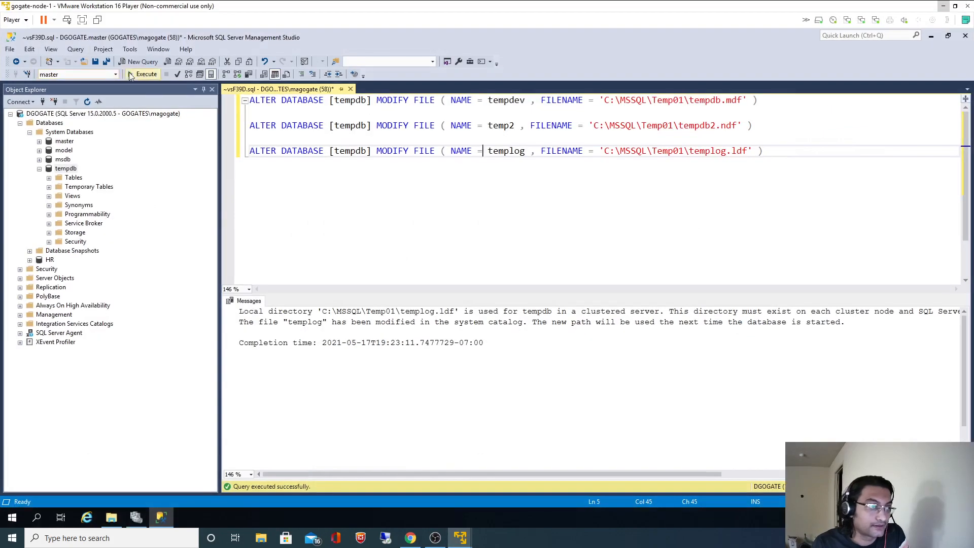
left_click(54, 21)
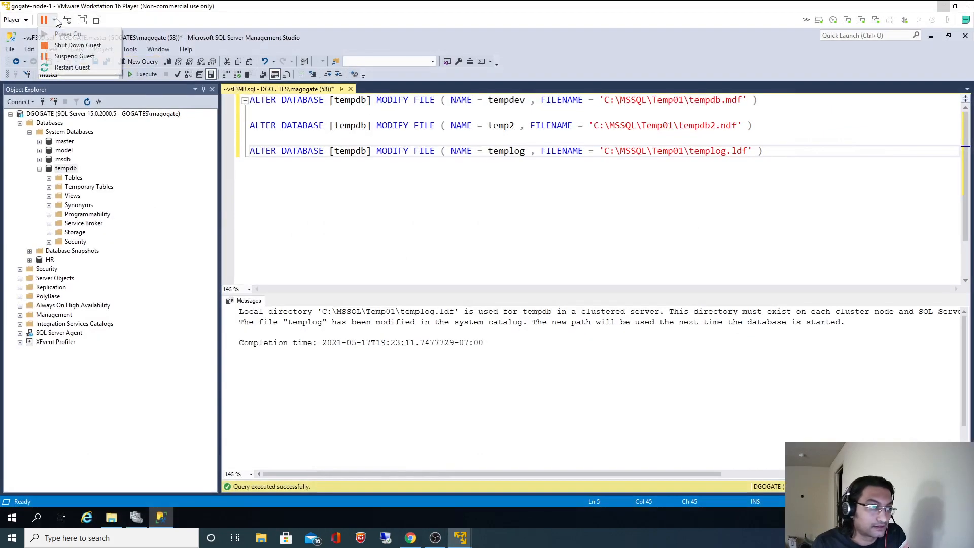
left_click(64, 46)
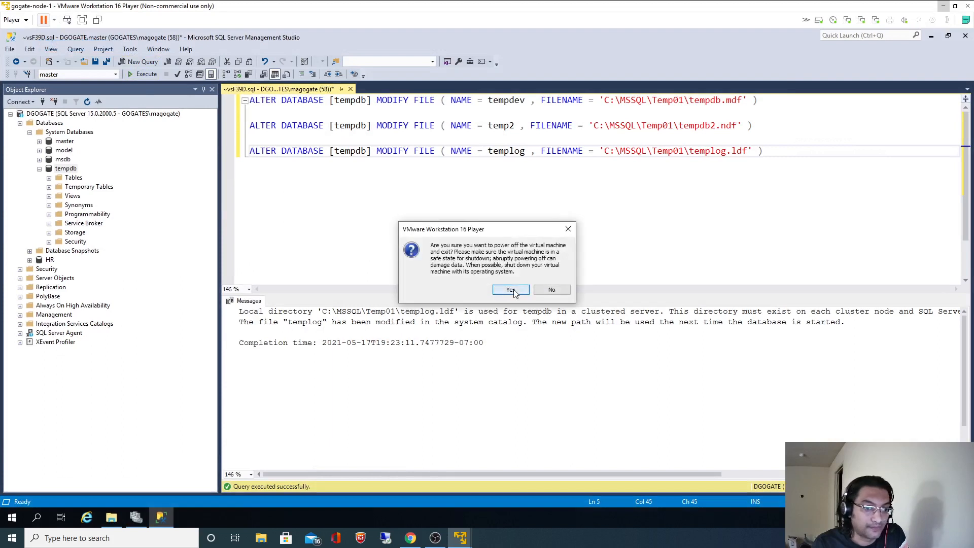
left_click(512, 289)
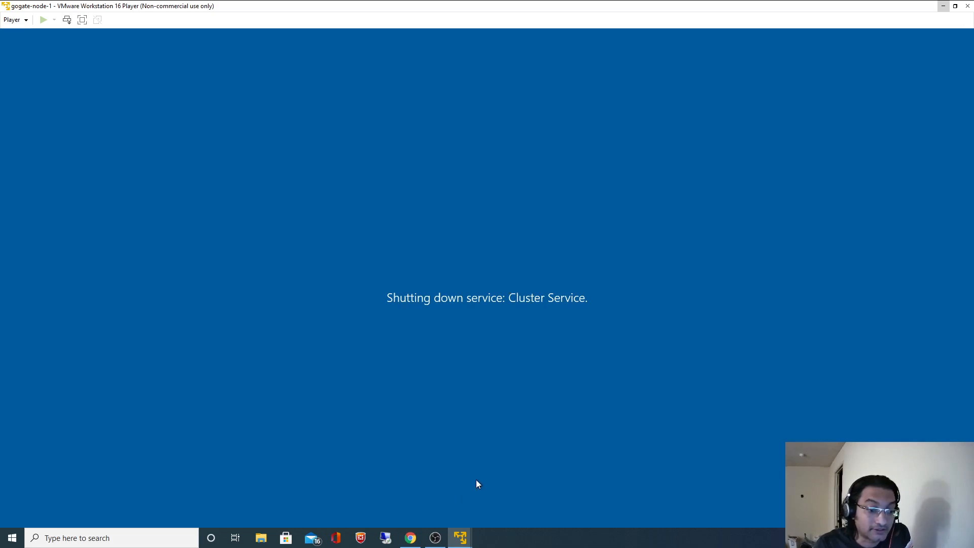
mouse_move(464, 538)
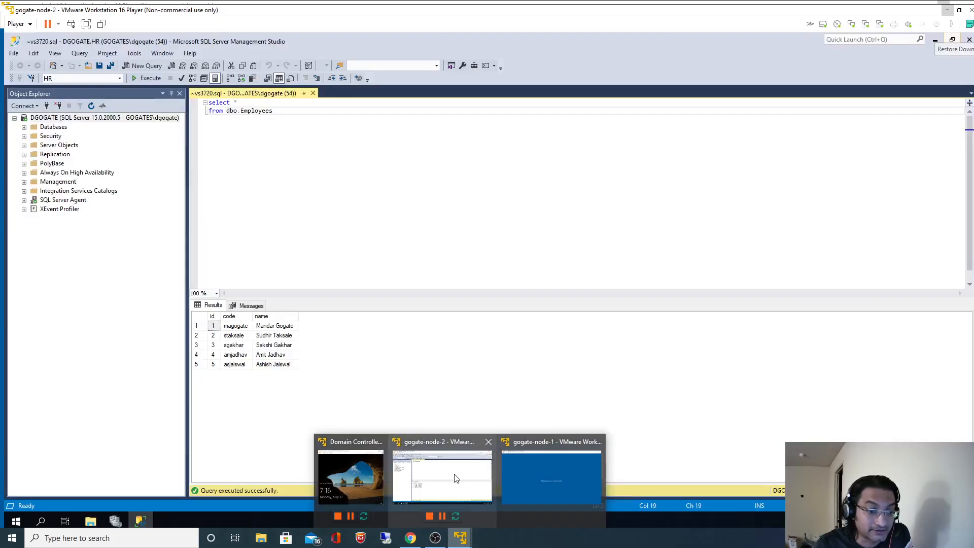
left_click(456, 478)
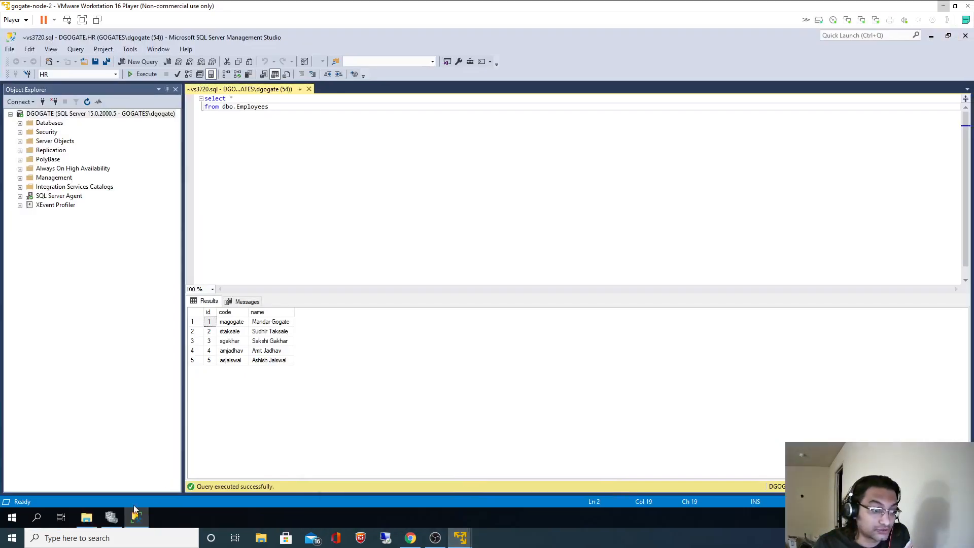
View the cluster roles on gogate-node-2, then re-run the Employees query in Management Studio.
left_click(111, 518)
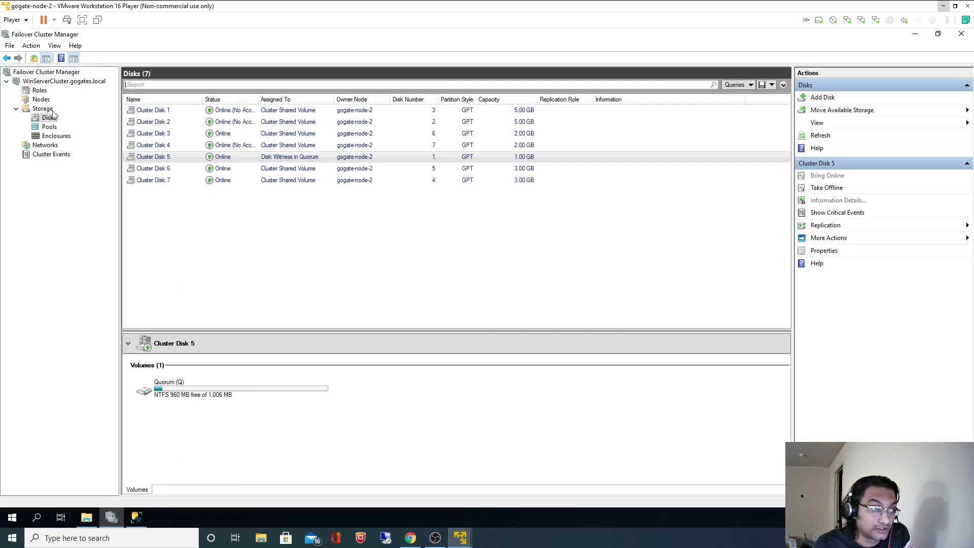
left_click(38, 90)
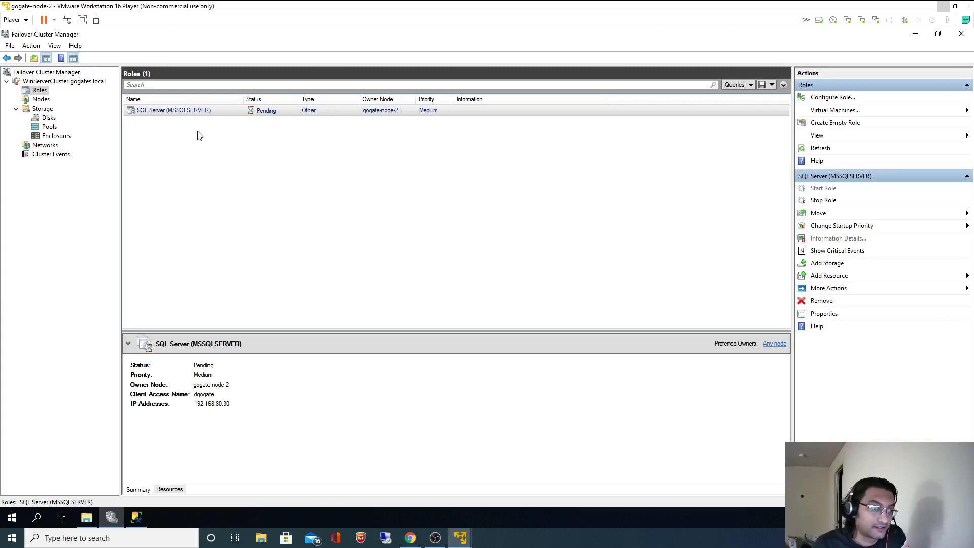
left_click(136, 517)
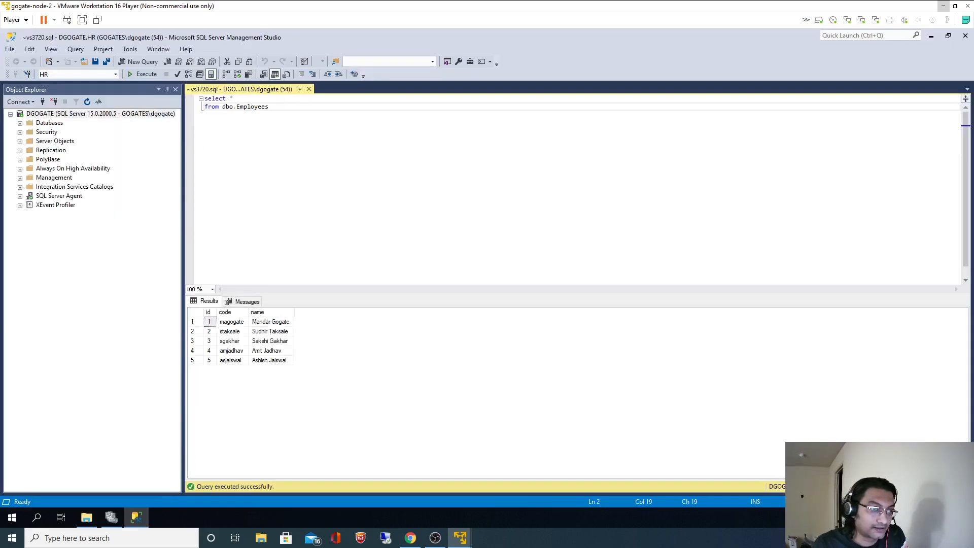
key("F5")
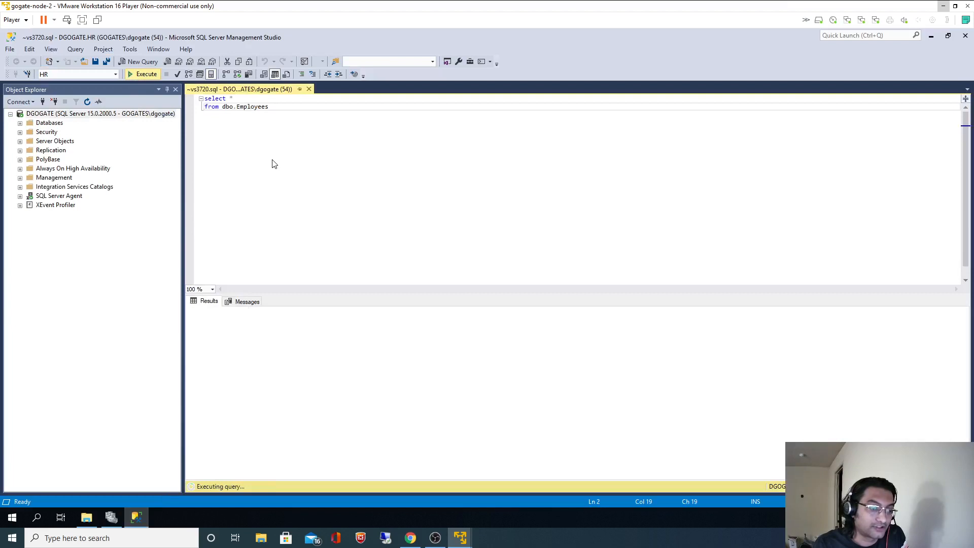
Refresh the Roles list in Failover Cluster Manager and return to Management Studio to check the query.
left_click(111, 517)
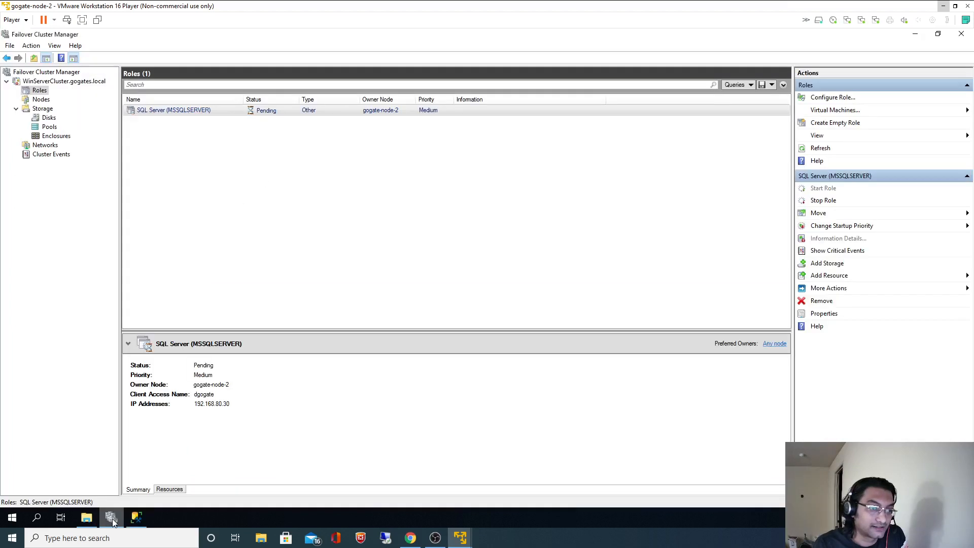
right_click(39, 91)
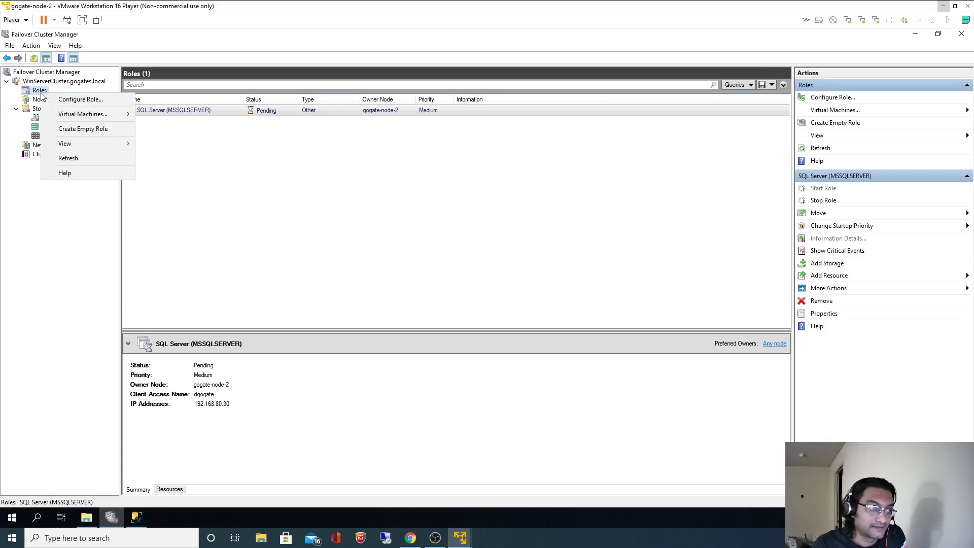
left_click(64, 159)
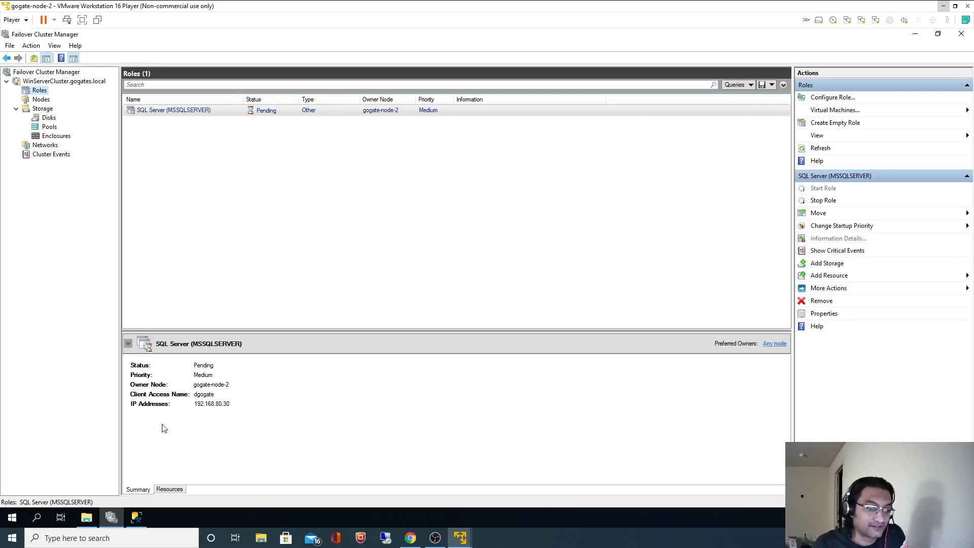
left_click(136, 517)
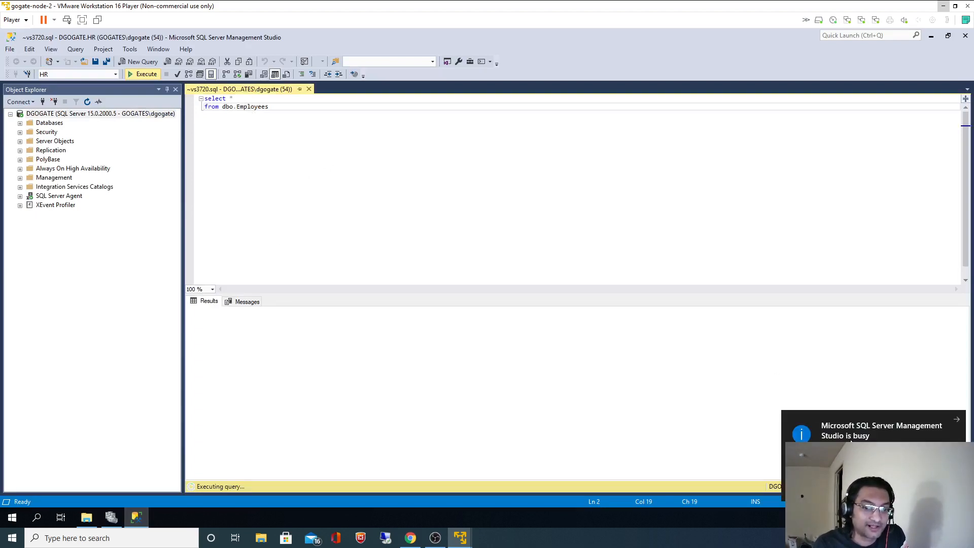
Review cluster Disks, Nodes and Roles, finding node-1 down and the SQL Server role Pending.
left_click(111, 517)
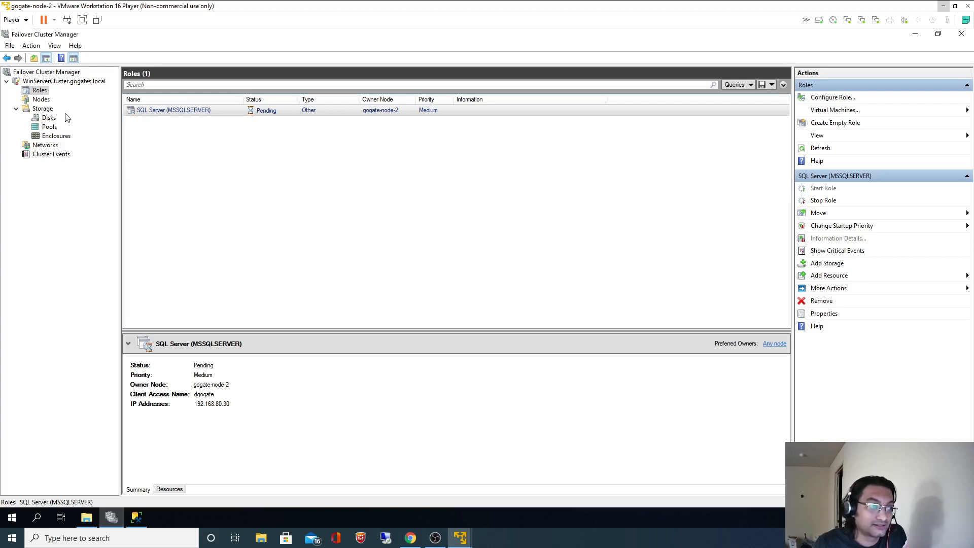
left_click(50, 117)
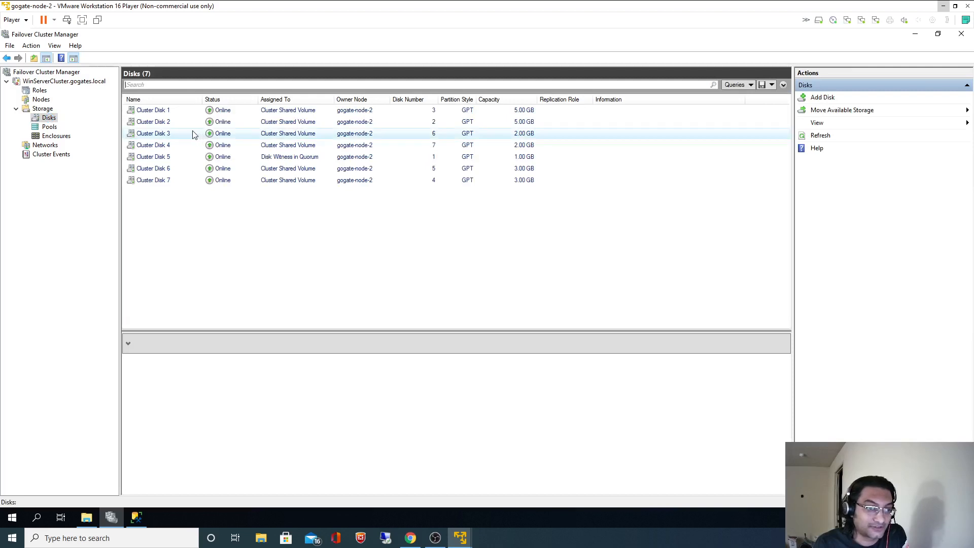
left_click(46, 99)
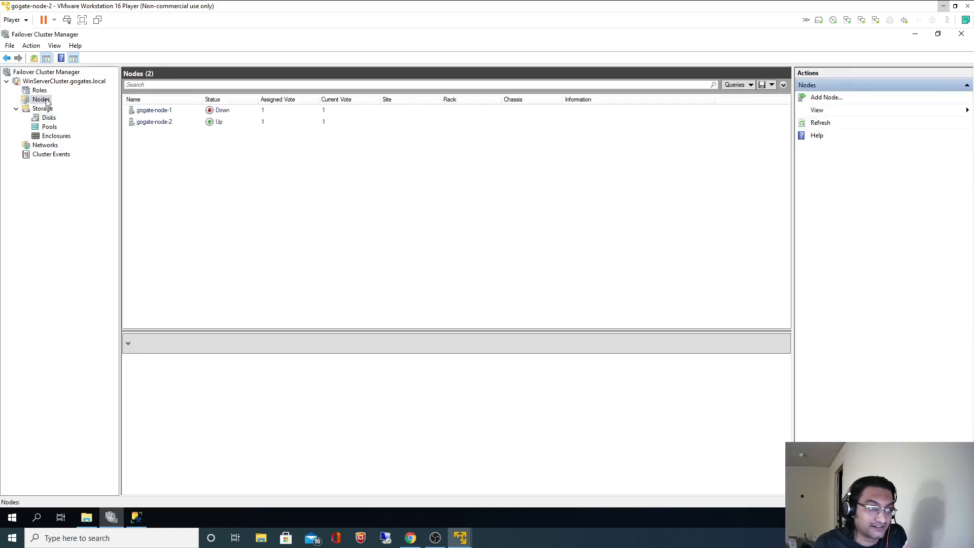
left_click(39, 90)
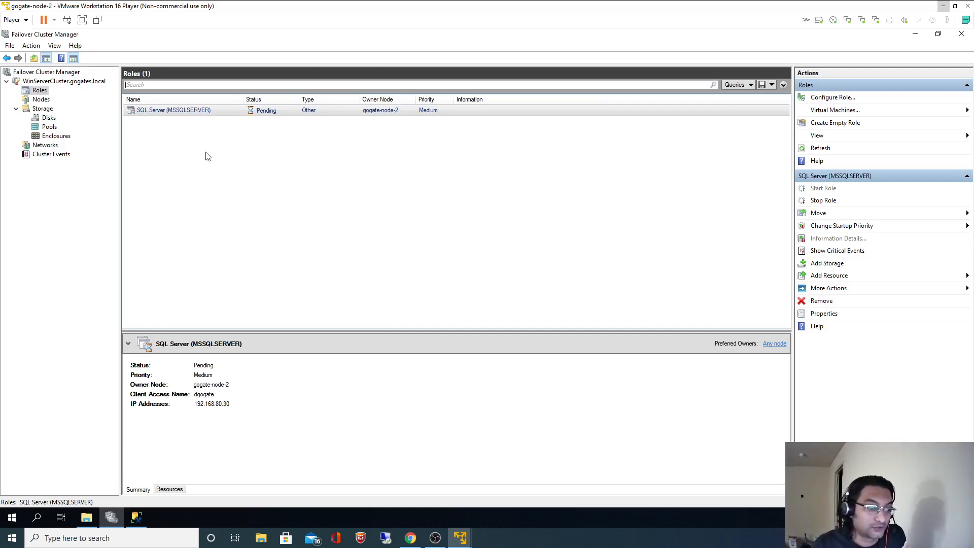
left_click(86, 517)
left_click(86, 517)
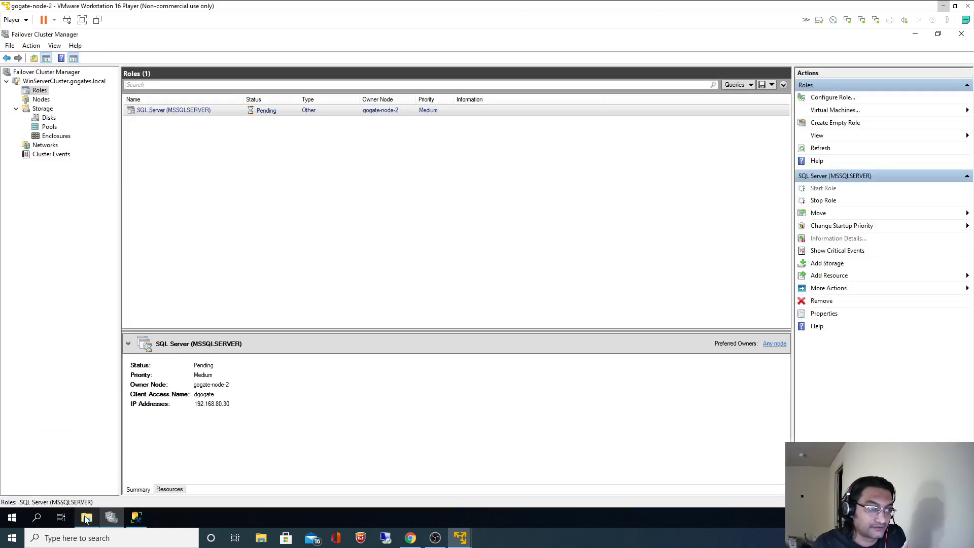
Re-execute the Employees query in Management Studio after its connection error.
left_click(136, 517)
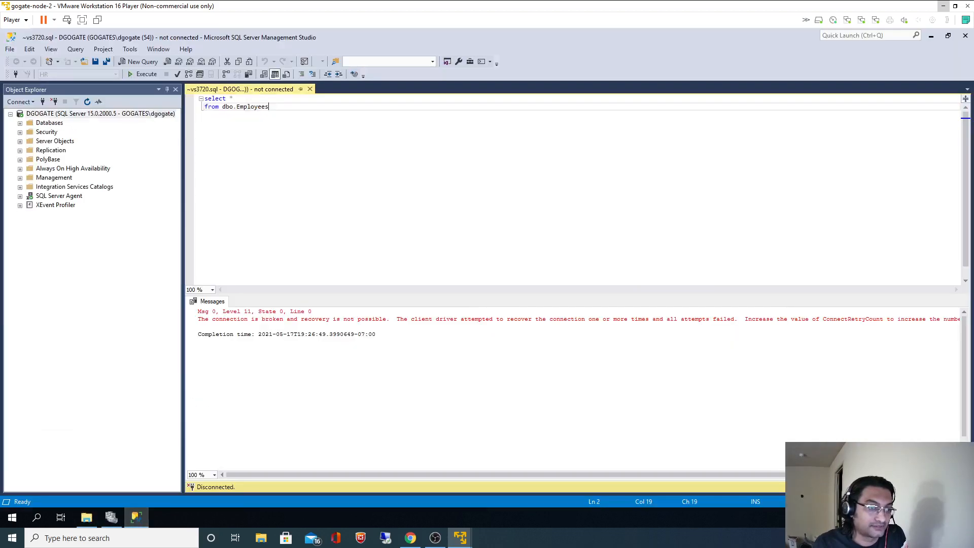
key("shift+Down")
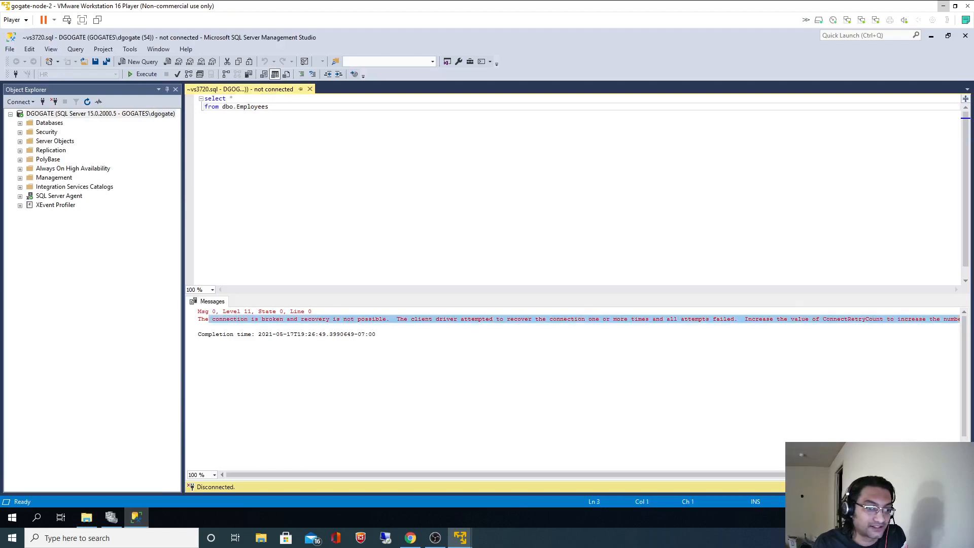
left_click(144, 74)
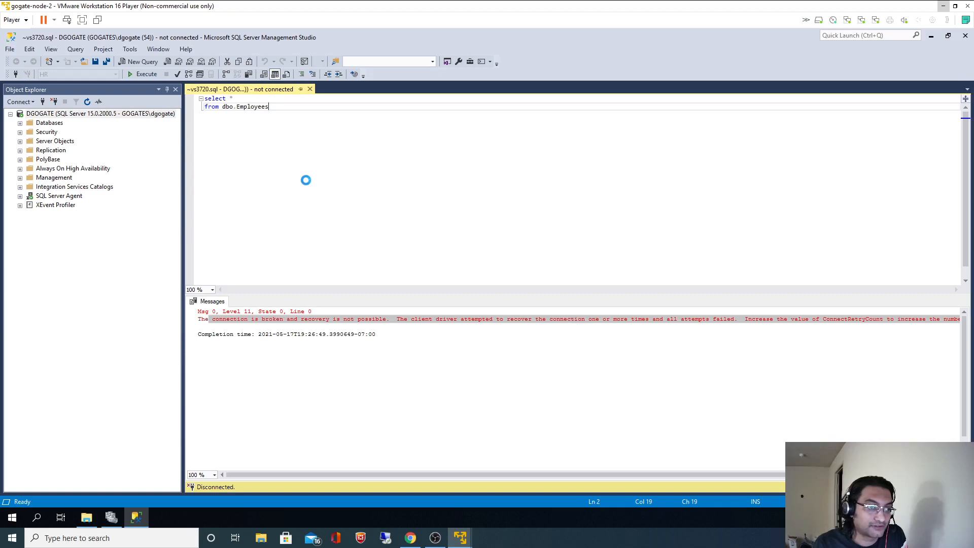
Launch SQL Server 2019 Configuration Manager as administrator and cancel the Connect dialog.
left_click(37, 520)
type("sql")
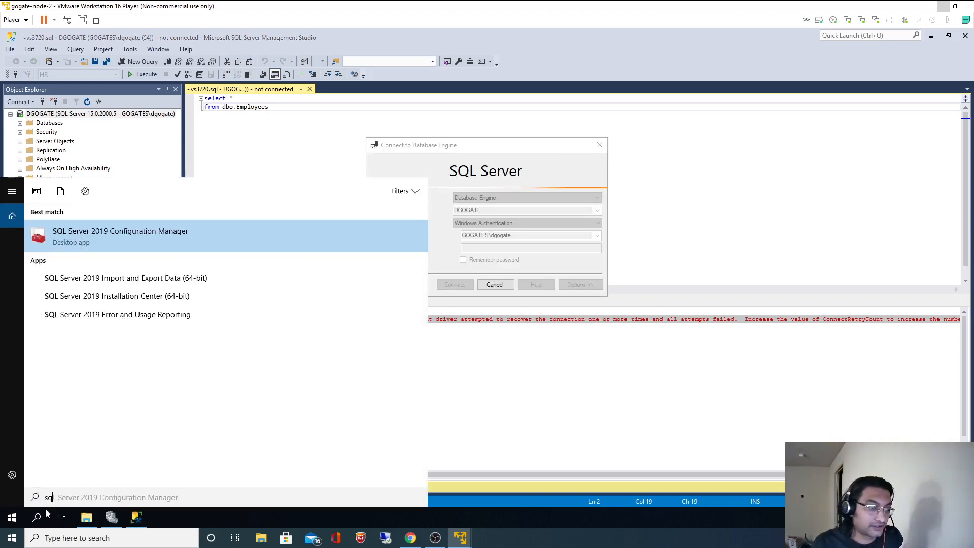
left_click(146, 240)
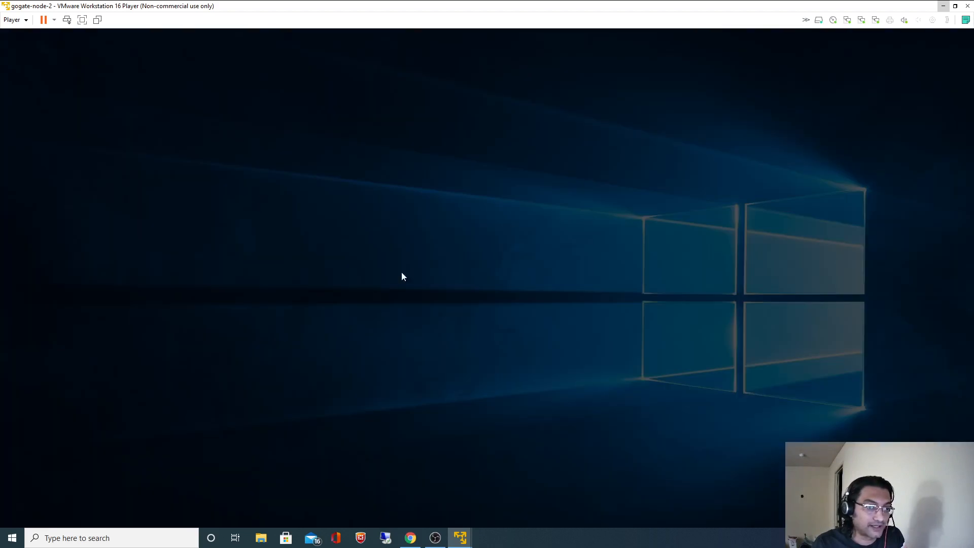
left_click(431, 342)
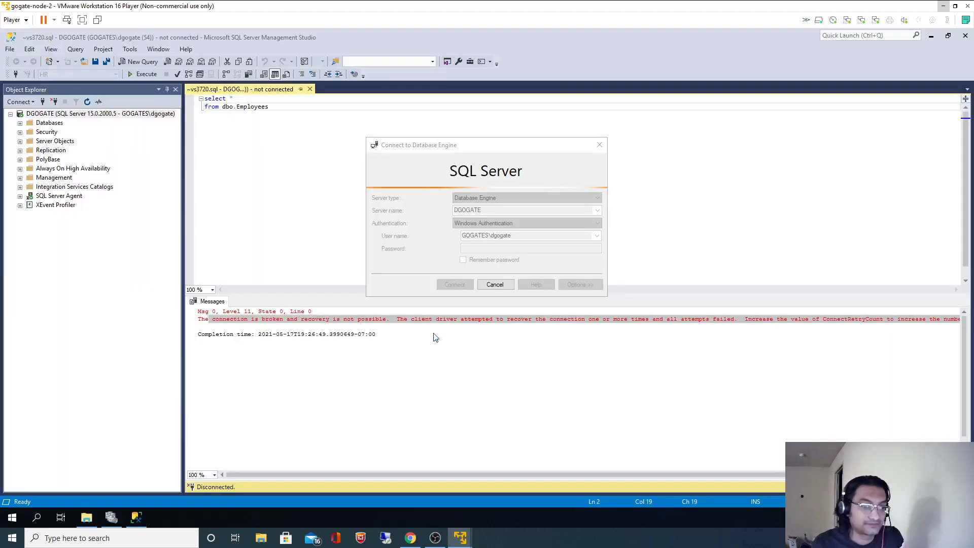
left_click(495, 285)
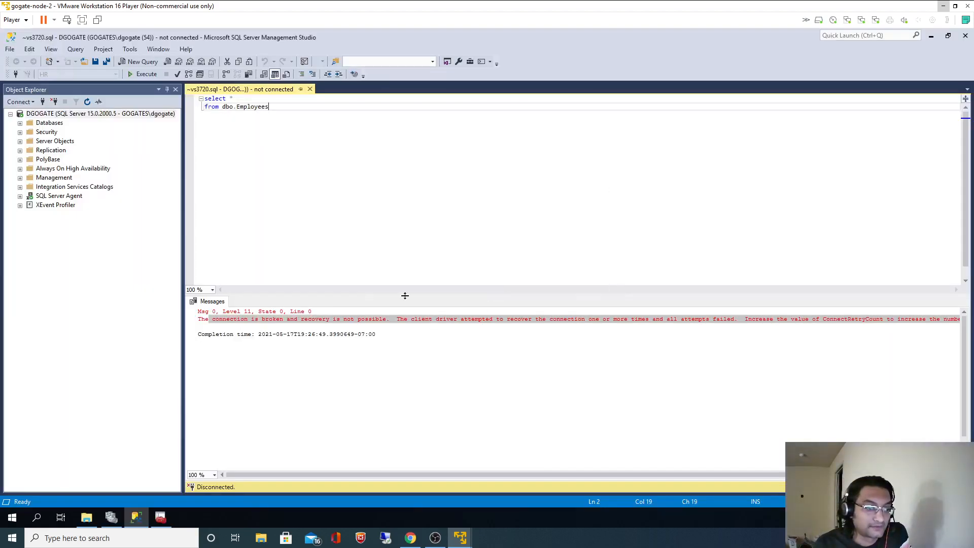
List SQL Server Services, widen the Name and State columns, and check the MSSQLSERVER and Agent services.
left_click(161, 517)
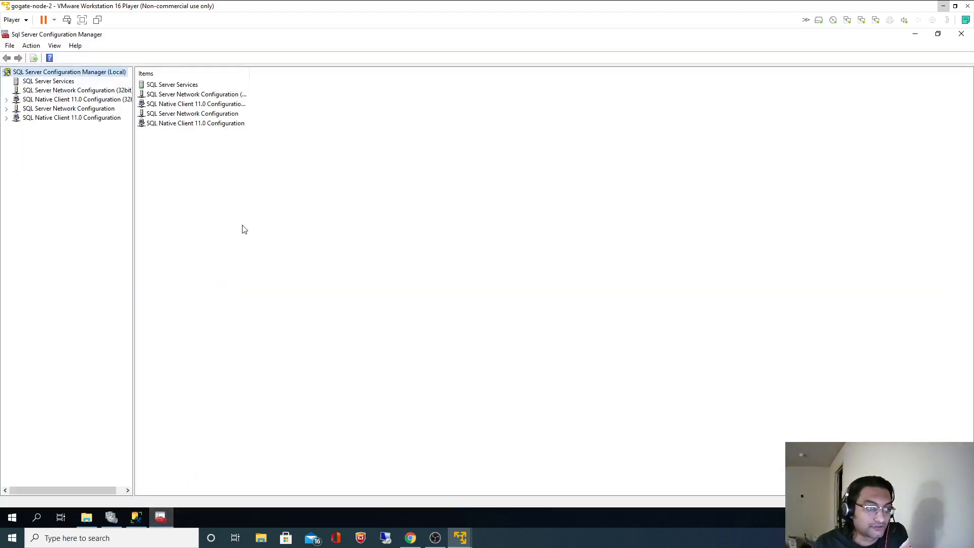
left_click(57, 82)
left_click(361, 97)
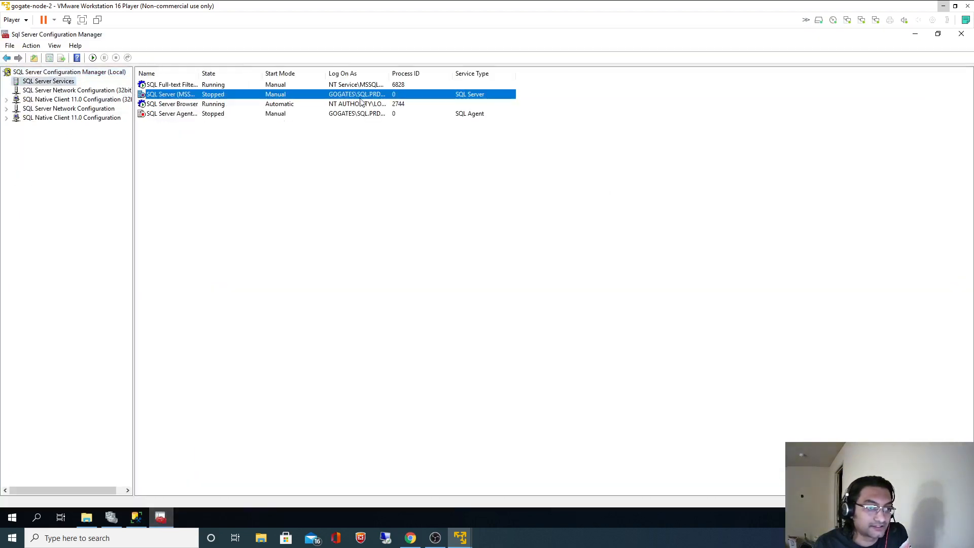
left_click_drag(266, 72, 315, 70)
left_click_drag(198, 72, 256, 71)
left_click(184, 114)
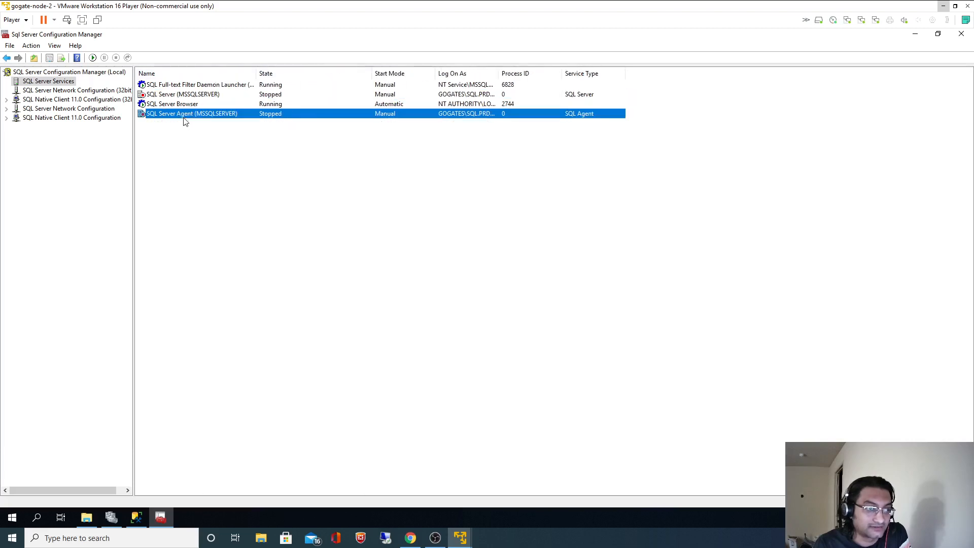
left_click(207, 96)
left_click(205, 114)
left_click(206, 96)
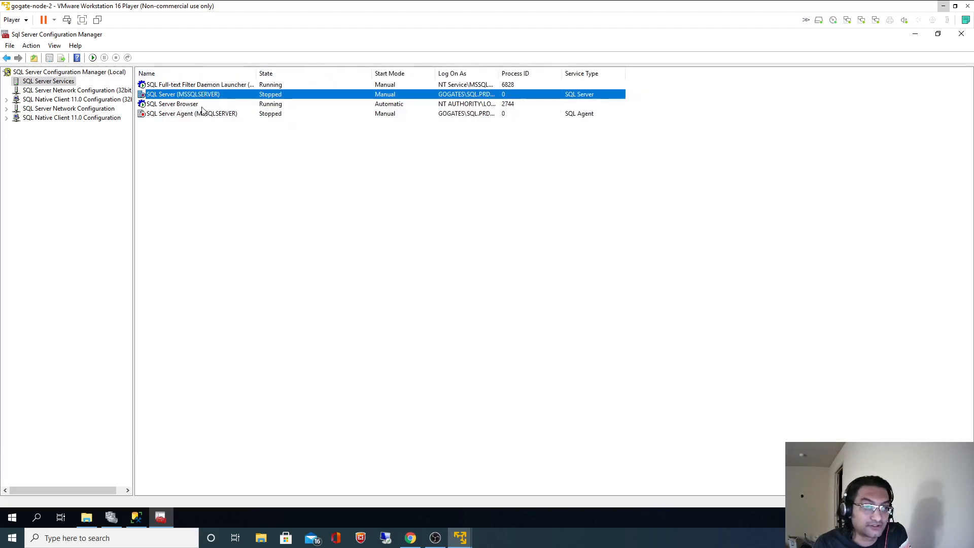
left_click(199, 115)
left_click(196, 96)
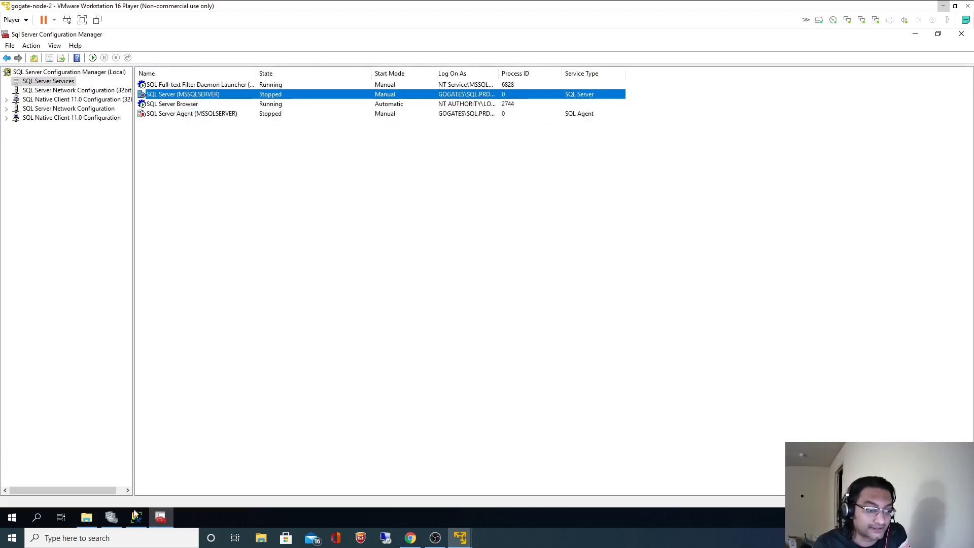
Refresh WinServerCluster.gogates.local in Failover Cluster Manager and view its roles' status.
left_click(111, 517)
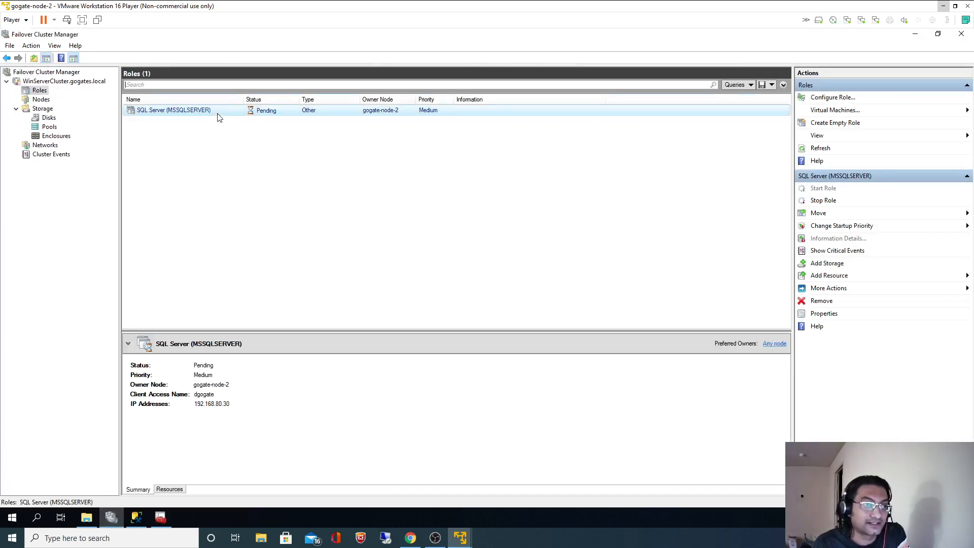
left_click(58, 82)
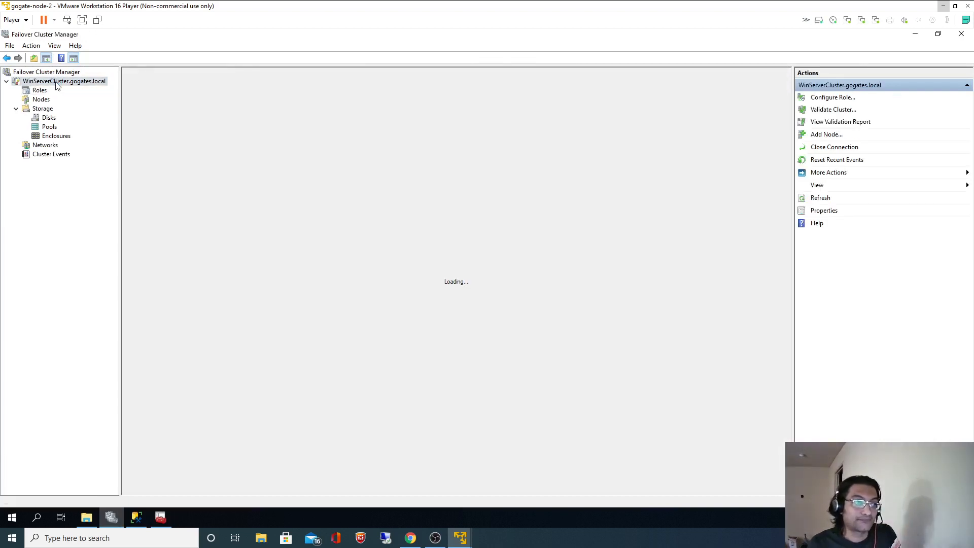
right_click(66, 85)
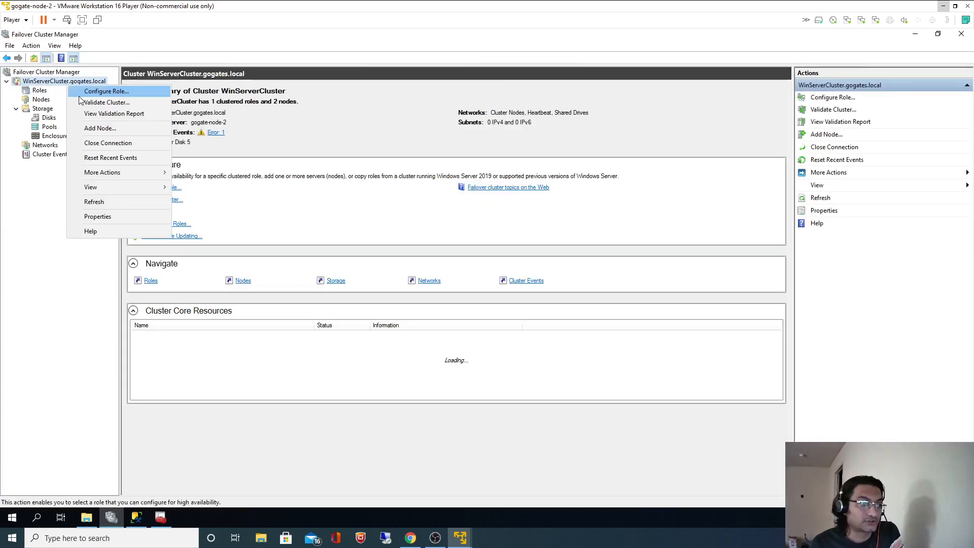
left_click(92, 202)
left_click(42, 91)
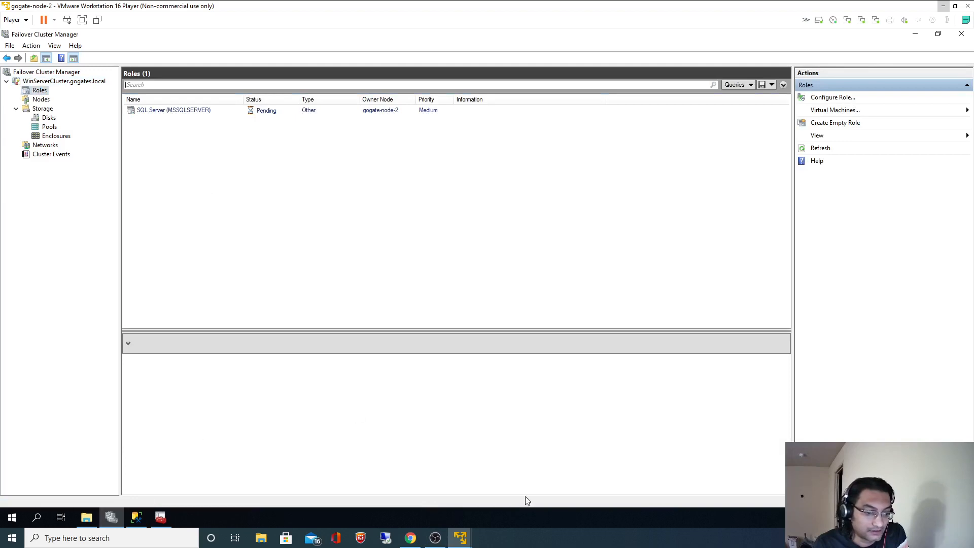
Minimize the VM window and launch a new VMware Player window from the jump list.
left_click(471, 540)
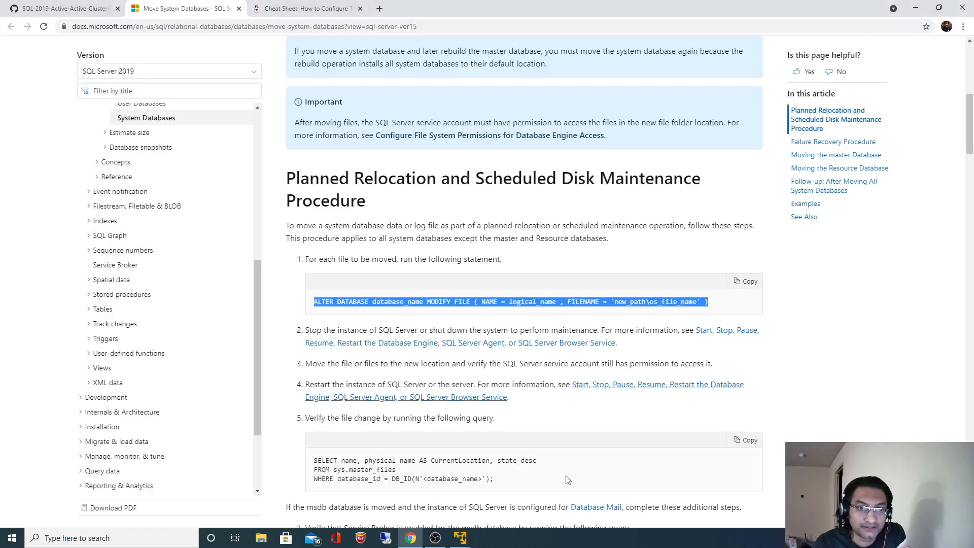
left_click(459, 541)
right_click(458, 542)
left_click(443, 484)
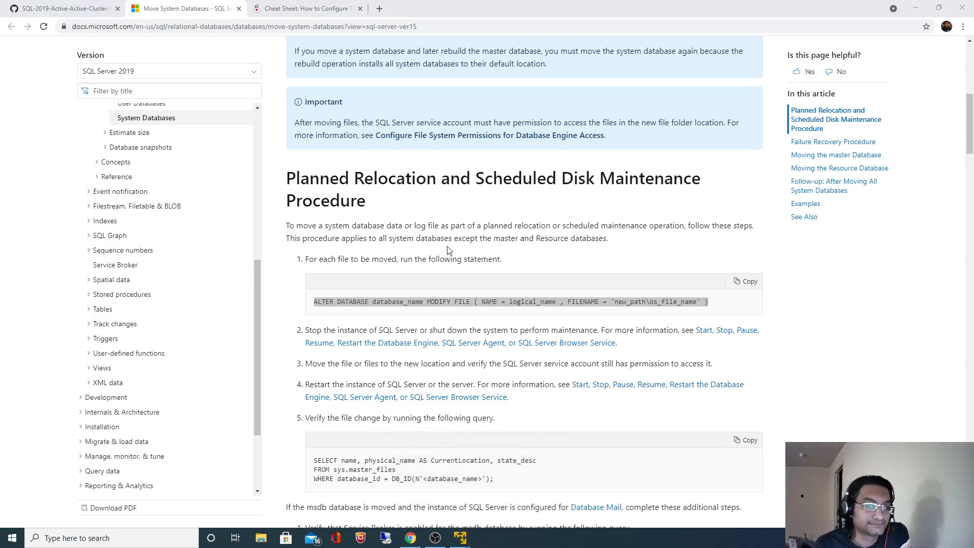
Play the gogate-node-1 VM, set it aside while booting, and restore the gogate-node-2 window.
left_click(87, 104)
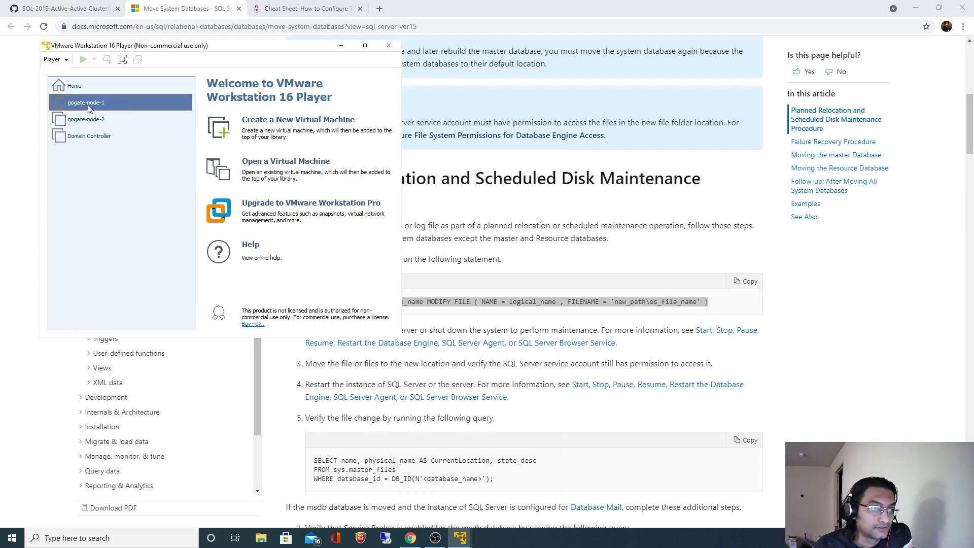
left_click(246, 301)
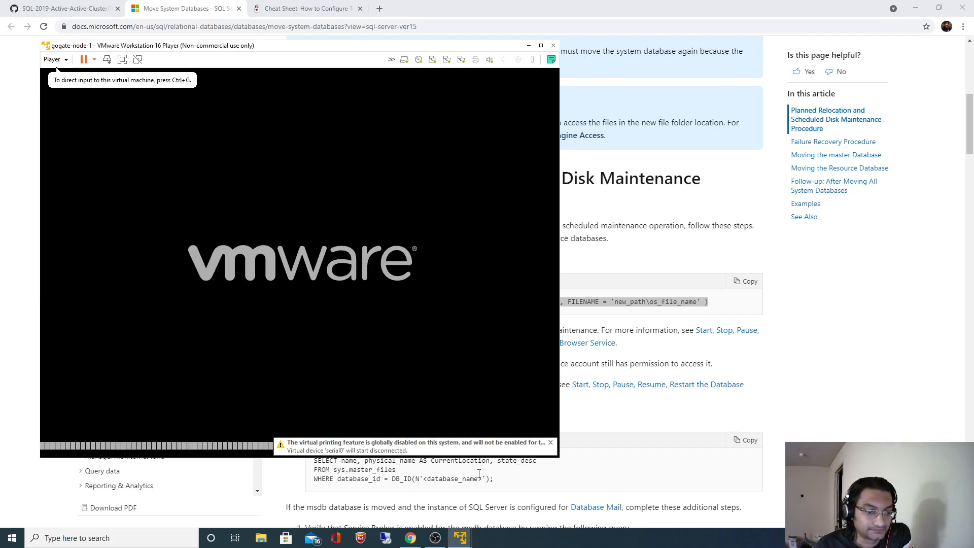
left_click(528, 45)
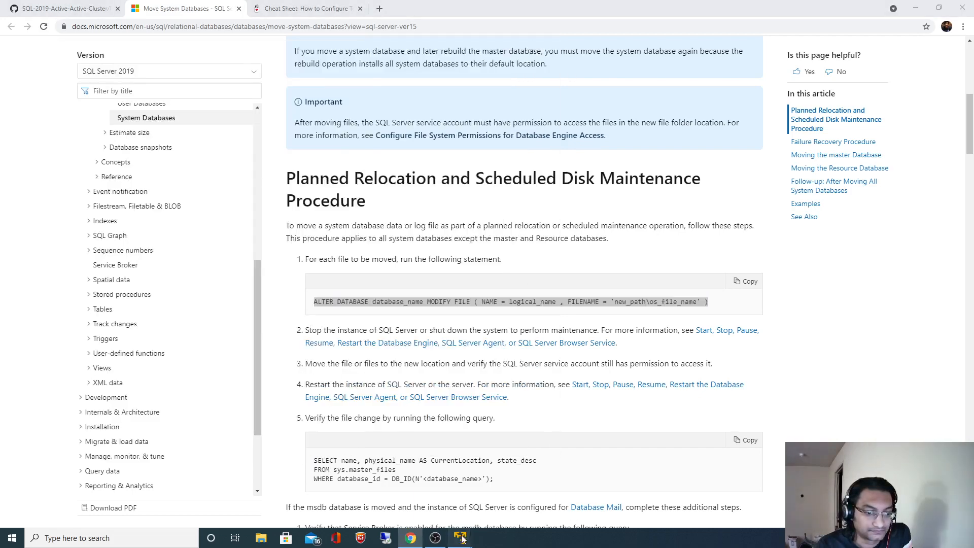
mouse_move(462, 539)
left_click(458, 479)
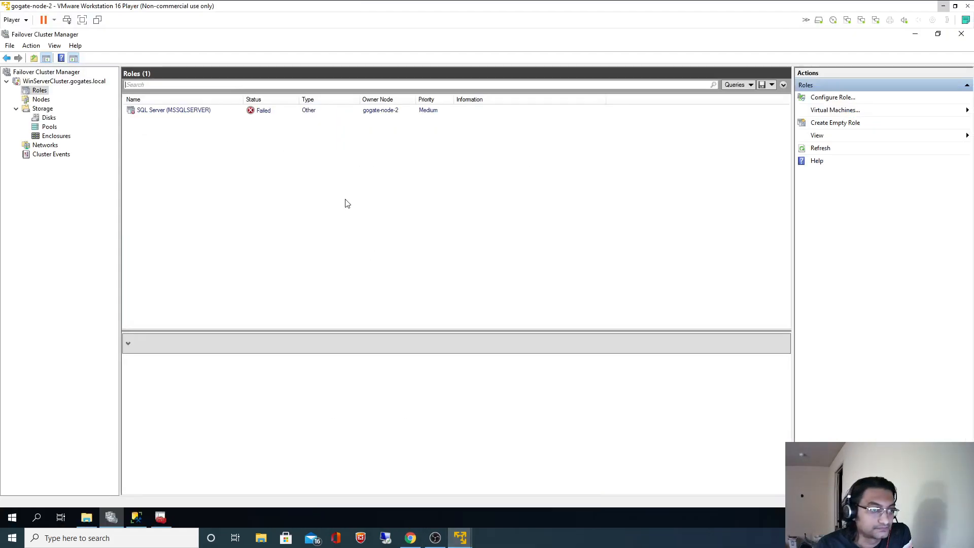
Enlarge the SQL Server (MSSQLSERVER) role's details pane and check its Resources and Summary tabs.
left_click(223, 111)
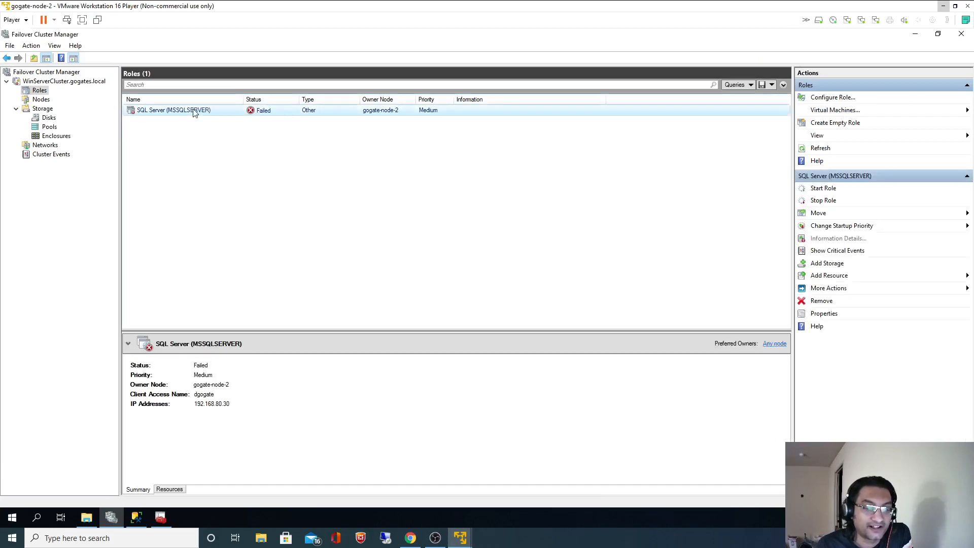
left_click_drag(351, 333, 365, 252)
left_click(171, 490)
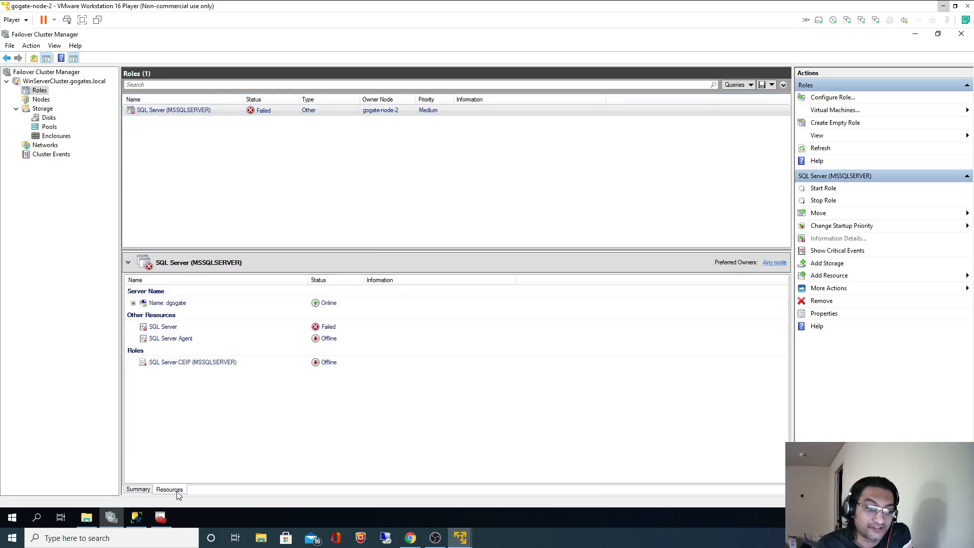
left_click(138, 490)
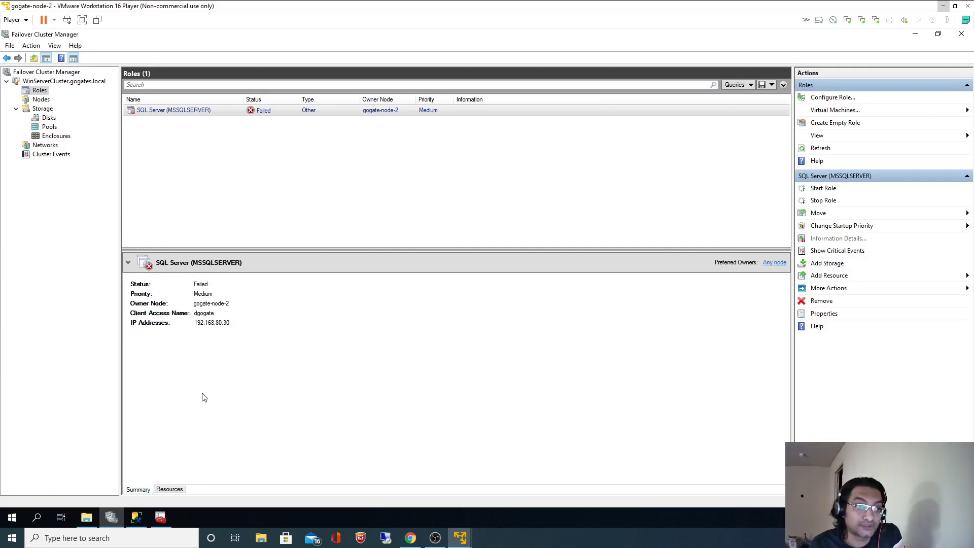
Create a new folder named MSSQL on Local Disk (C:).
left_click(86, 517)
right_click(169, 222)
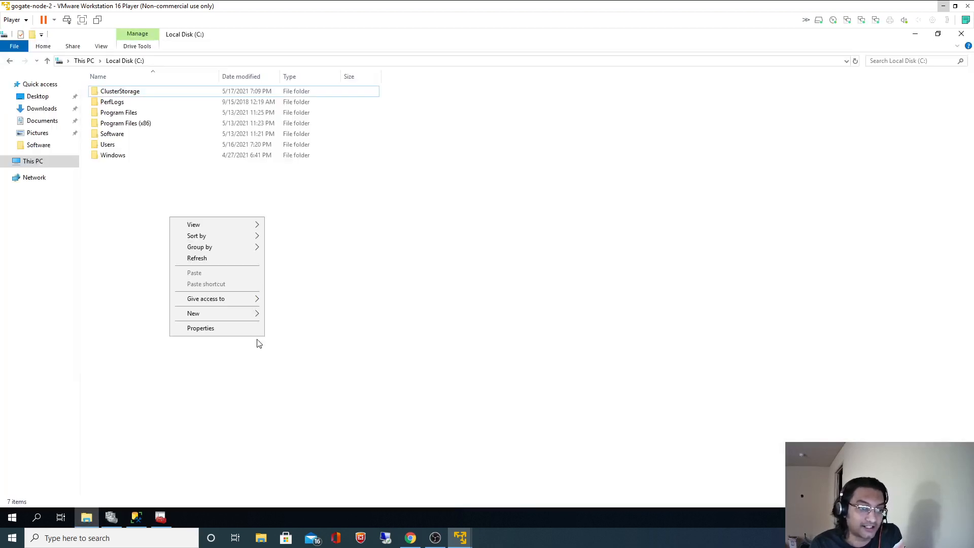
mouse_move(242, 314)
left_click(287, 314)
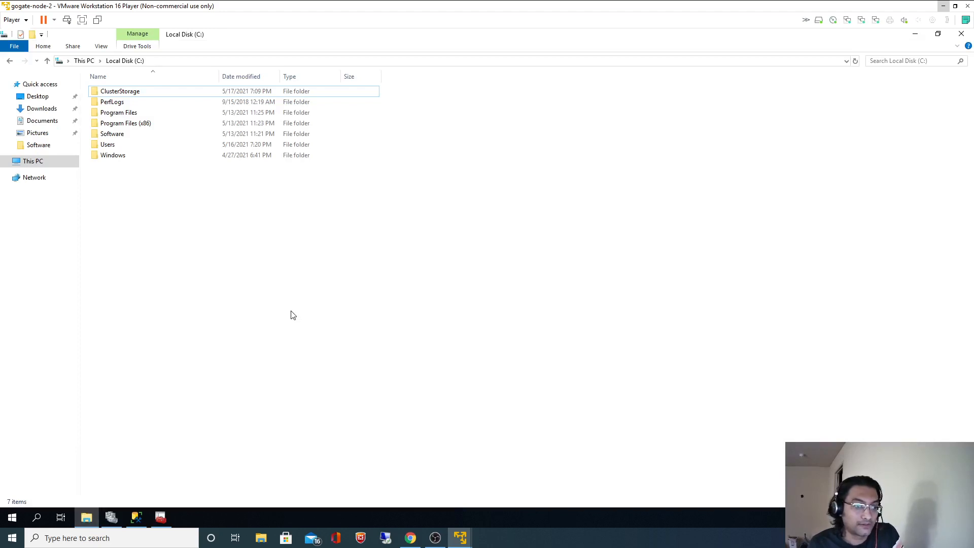
type("MSSQL")
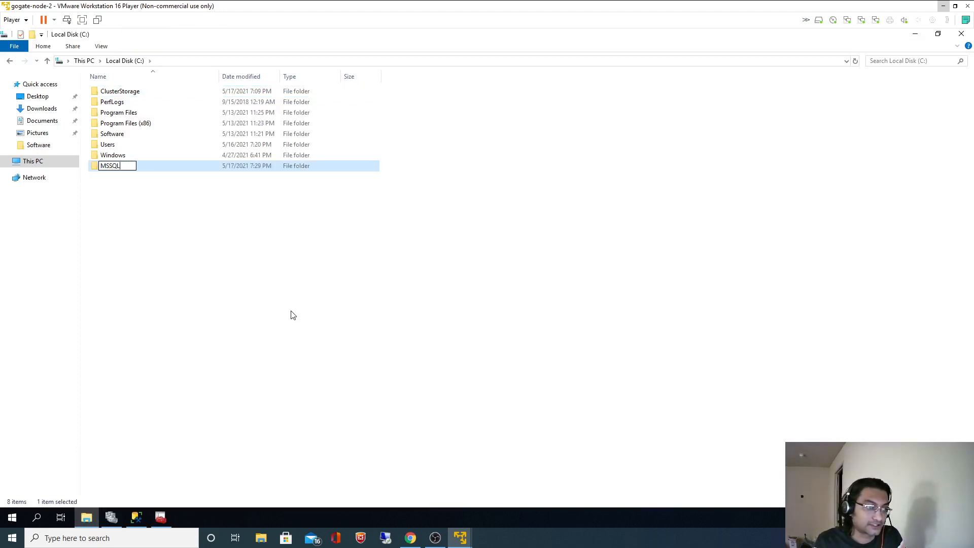
key("Return")
key("Return")
Create a Temp01 folder inside C:\MSSQL.
right_click(153, 147)
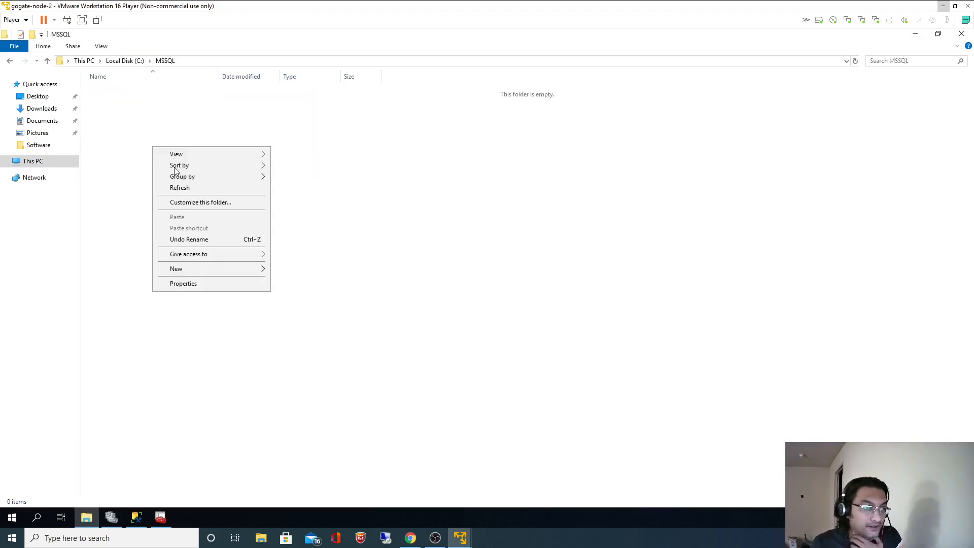
mouse_move(244, 267)
left_click(322, 270)
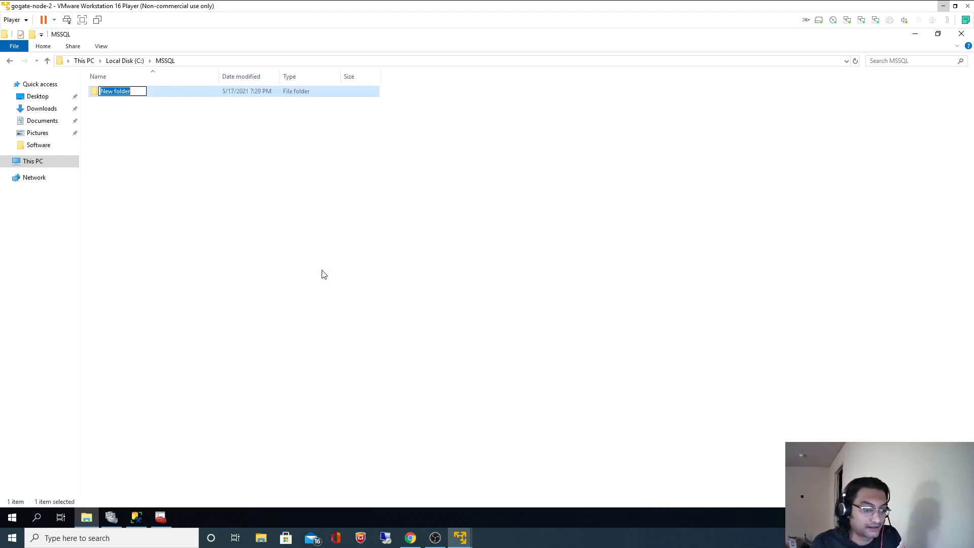
type("Temp01")
key("Return")
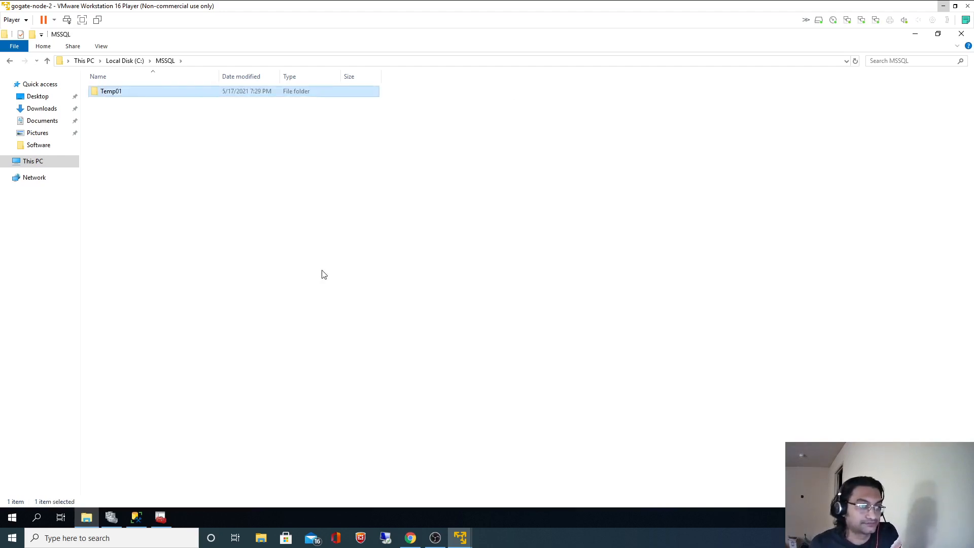
left_click(323, 274)
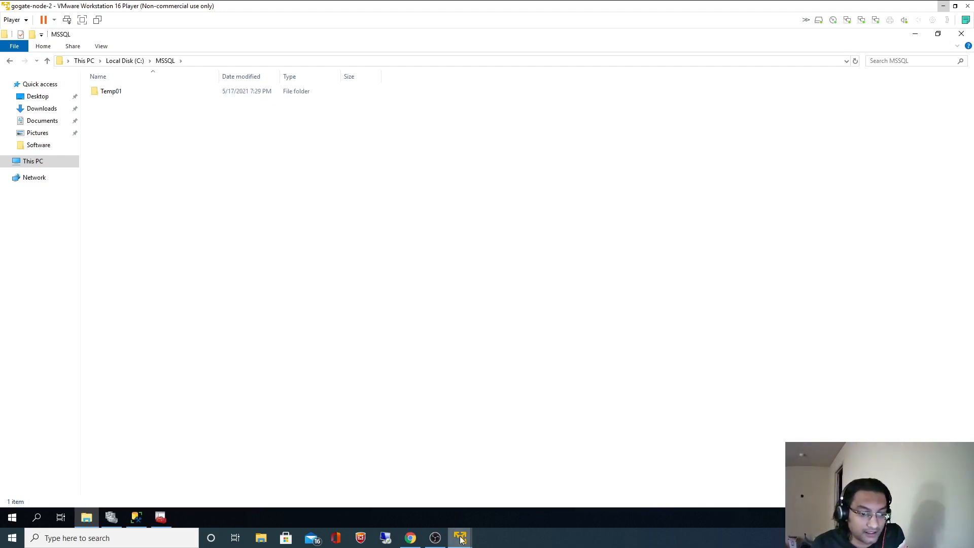
Sign in to gogate-node-1 with Ctrl+Alt+Del and the account password, then minimize the VM window.
mouse_move(460, 537)
left_click(543, 478)
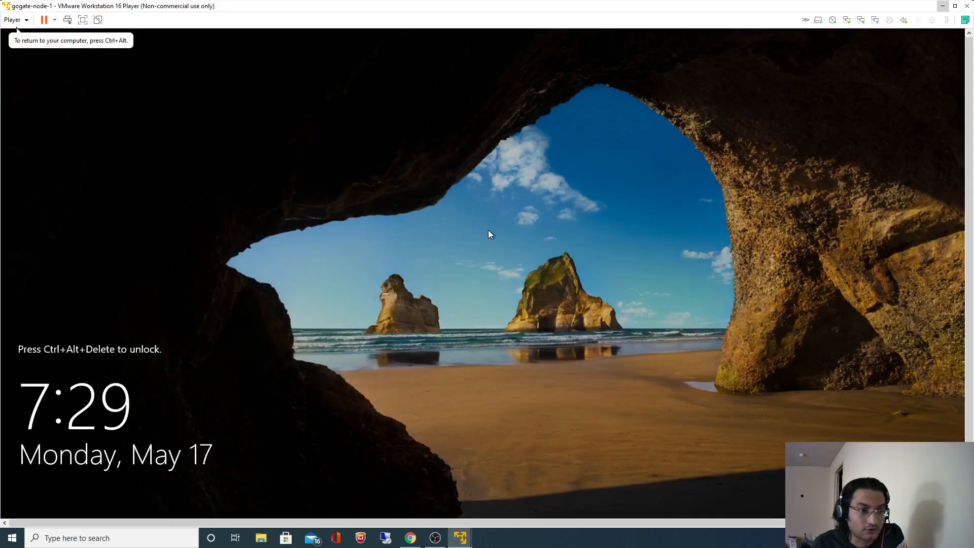
key("ctrl+alt+Insert")
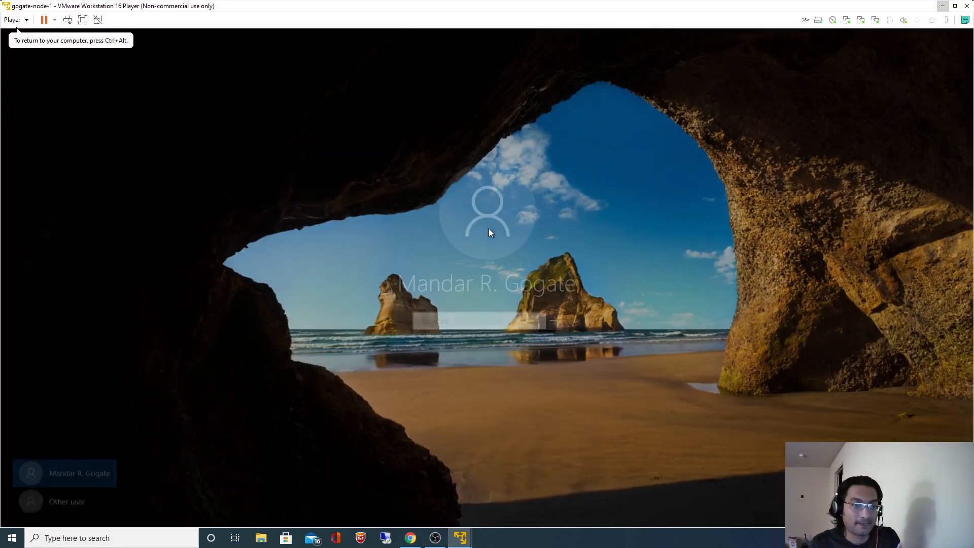
type("********")
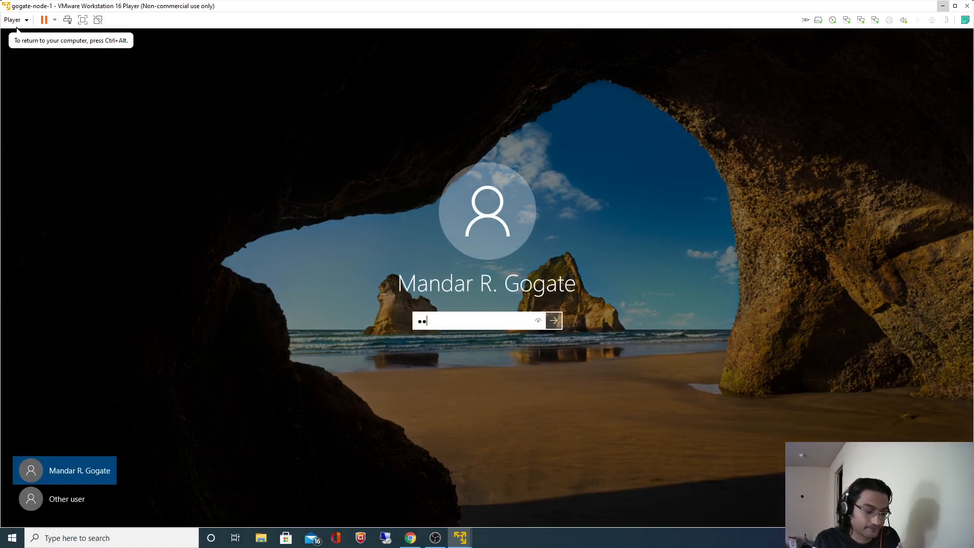
type("**")
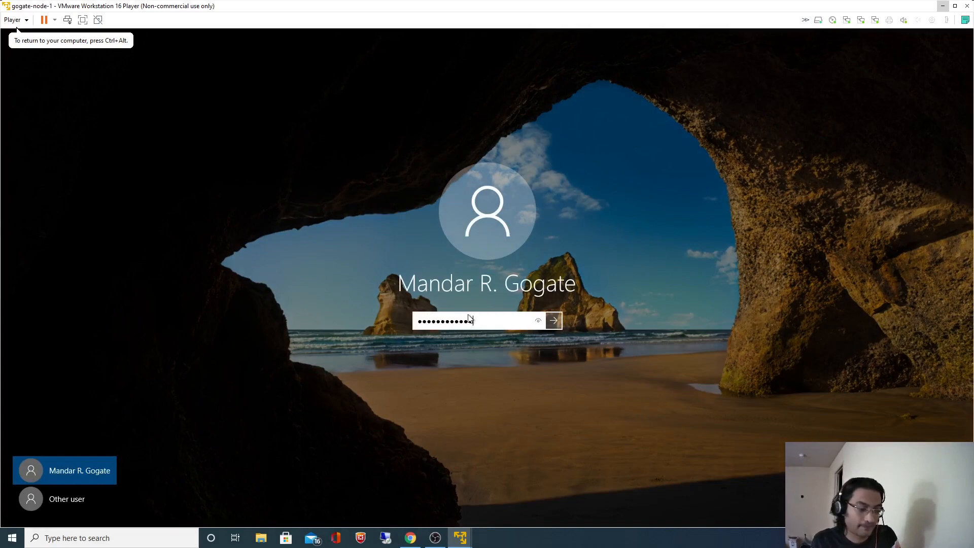
key("Return")
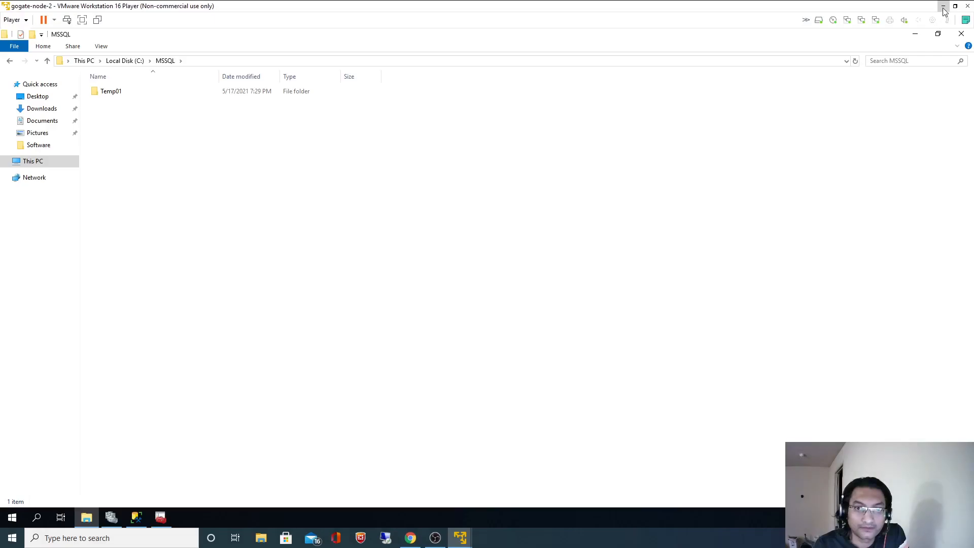
left_click(942, 6)
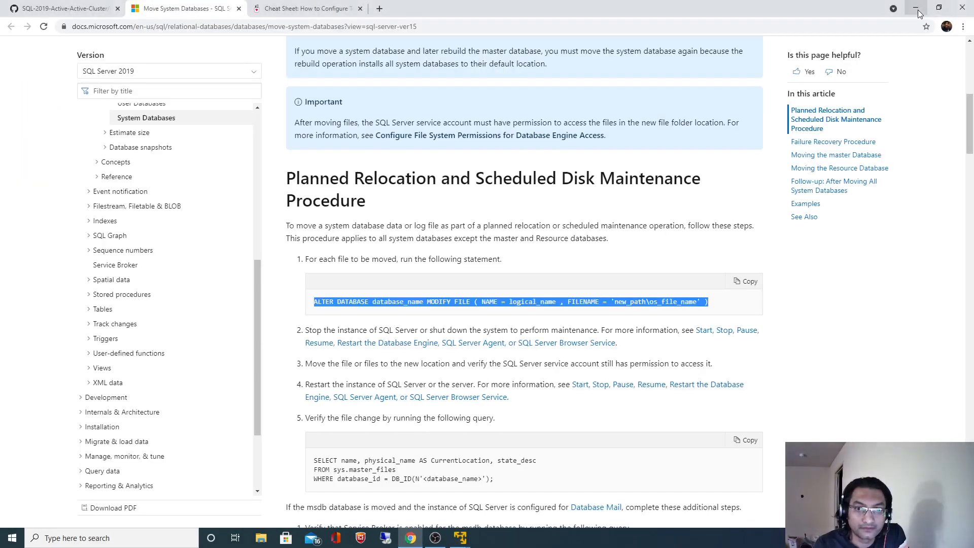
Bring up the gogate-node-1 VM, dismiss the Windows Admin Center notice and close Server Manager.
left_click(915, 7)
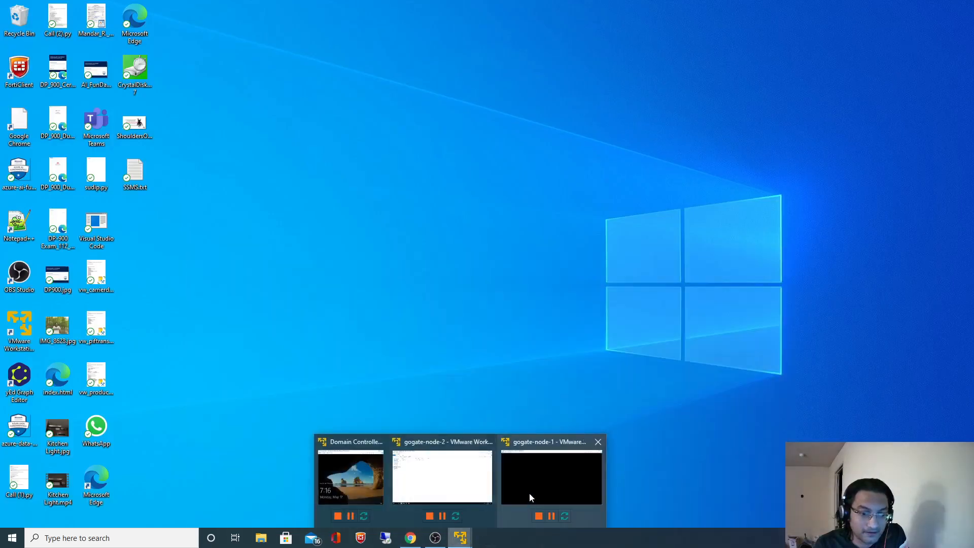
left_click(529, 492)
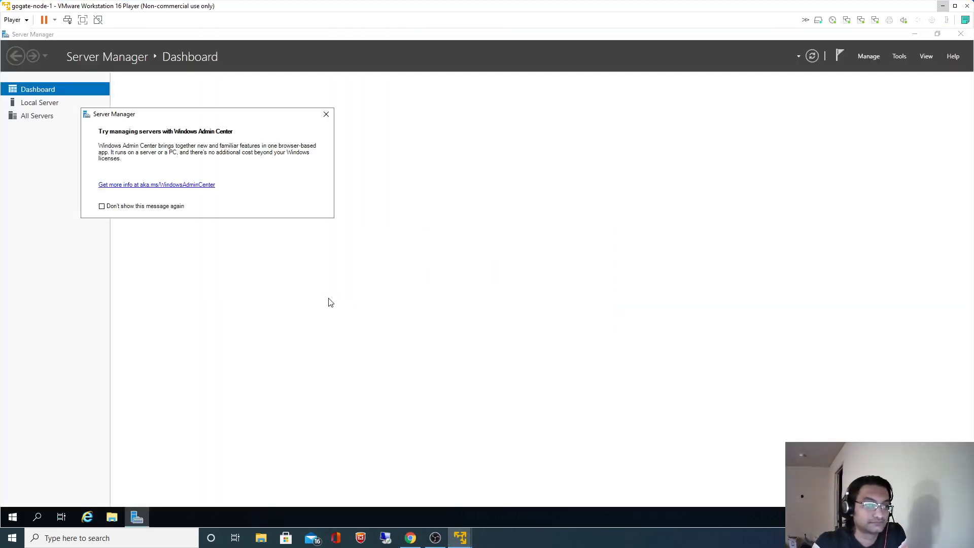
left_click(326, 114)
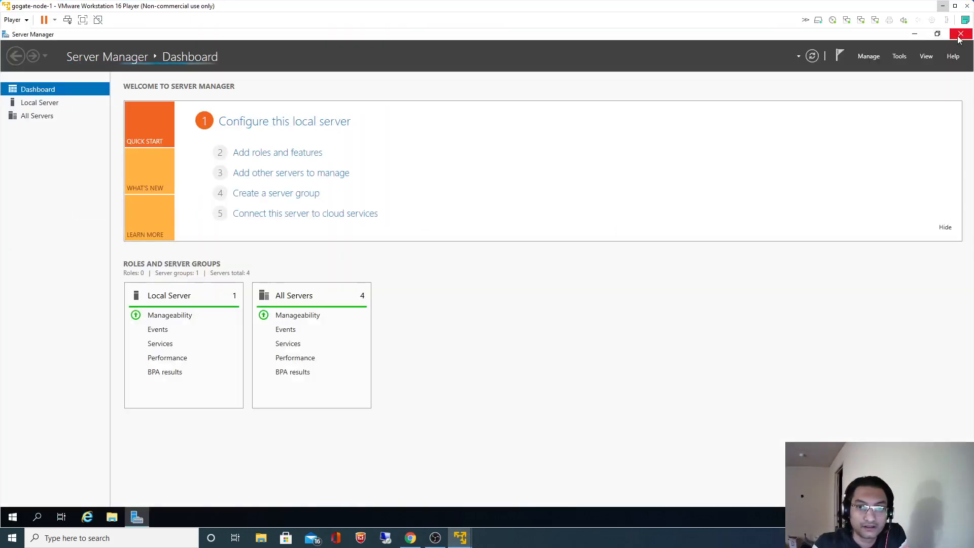
left_click(958, 36)
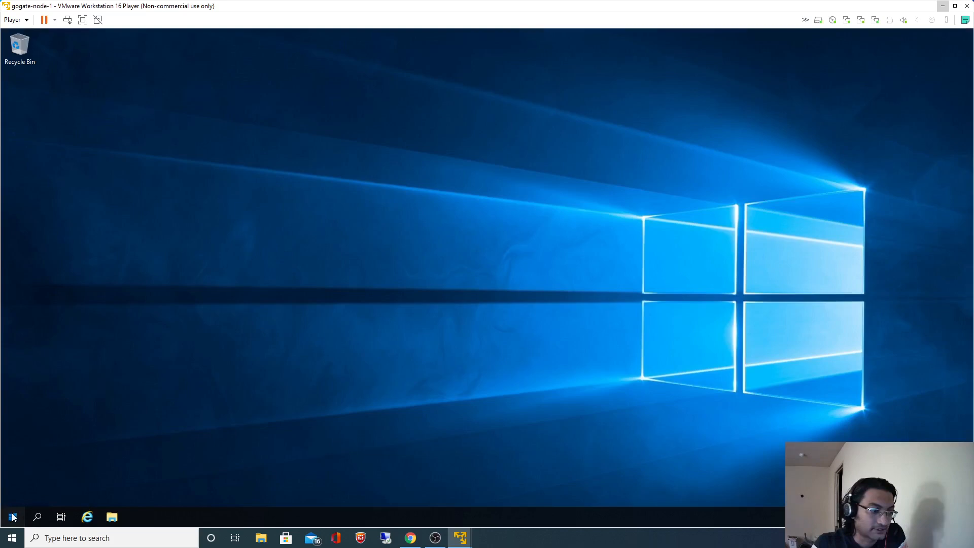
Launch Failover Cluster Manager from Windows Administrative Tools and view WinServerCluster's roles.
left_click(14, 516)
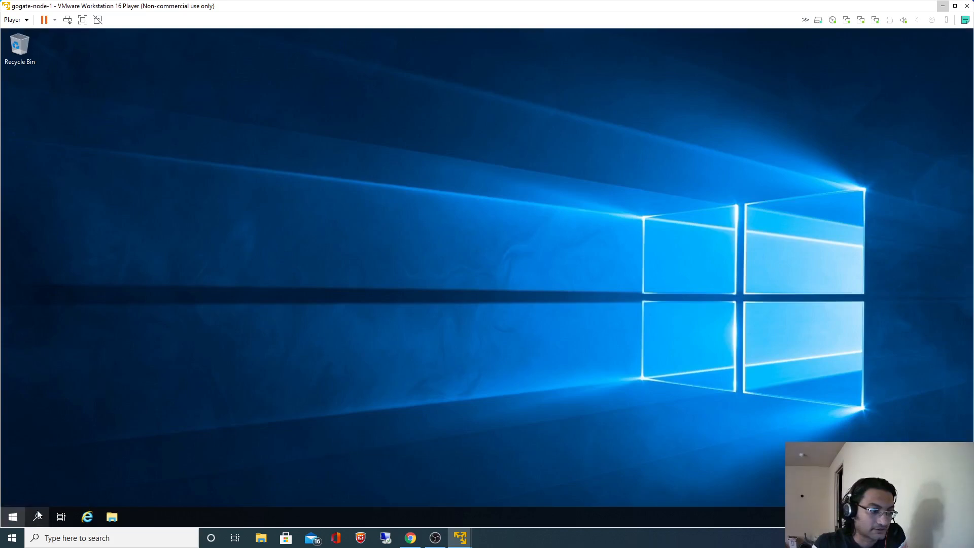
scroll(114, 446, "down", 5)
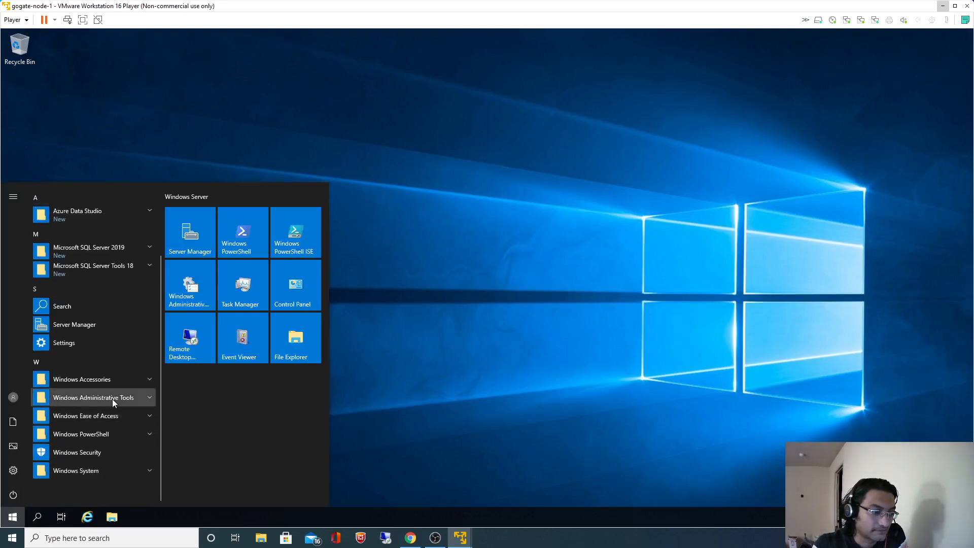
left_click(101, 398)
scroll(119, 431, "down", 2)
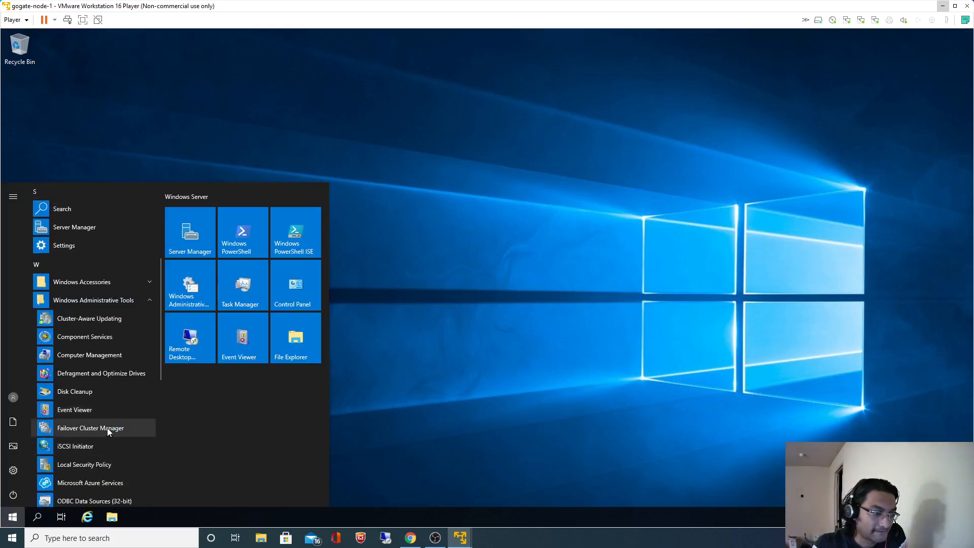
left_click(116, 409)
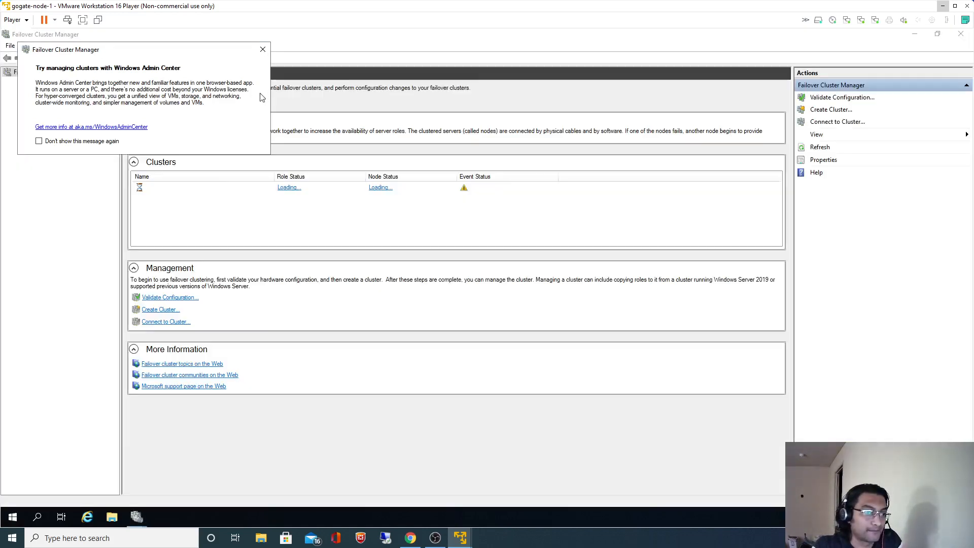
left_click(263, 50)
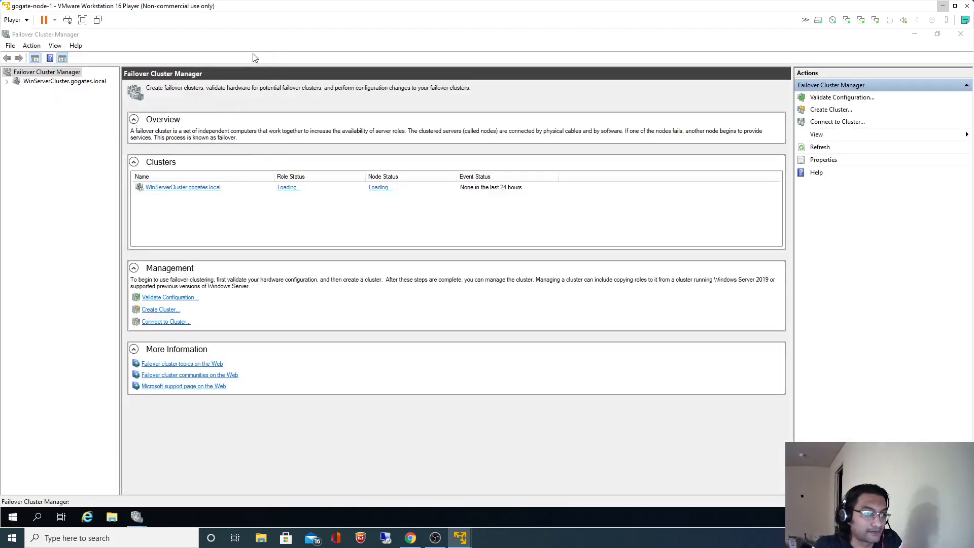
left_click(7, 81)
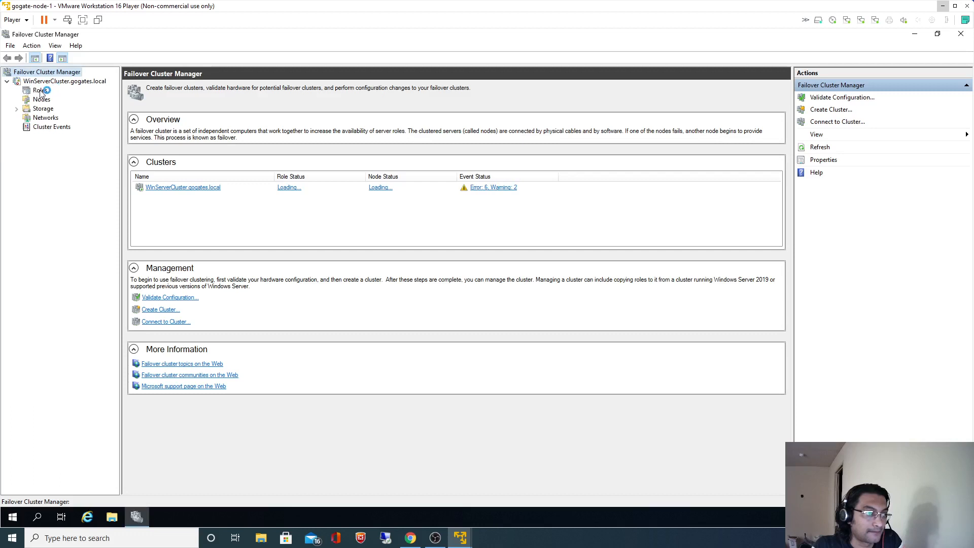
left_click(40, 91)
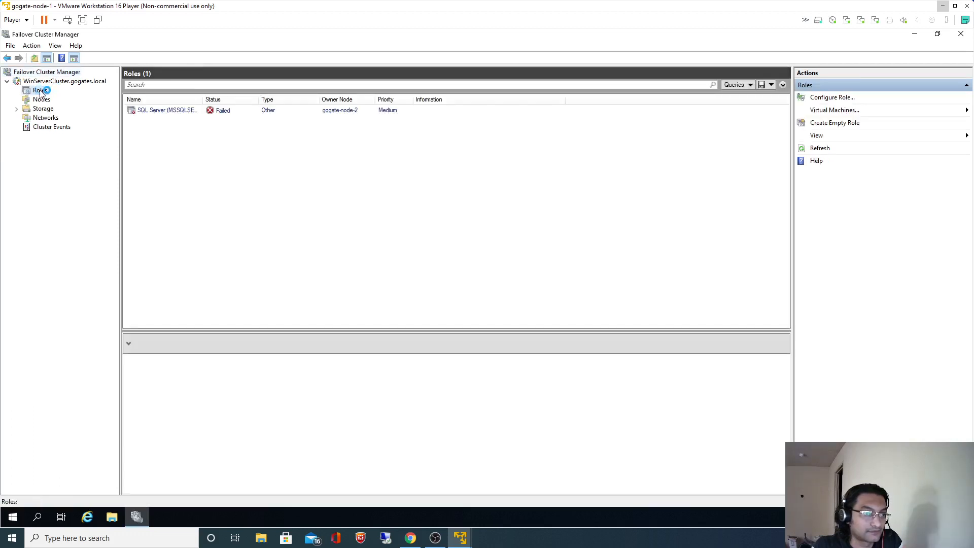
Start the failed SQL Server (MSSQLSERVER) role so it runs again on gogate-node-2.
right_click(158, 114)
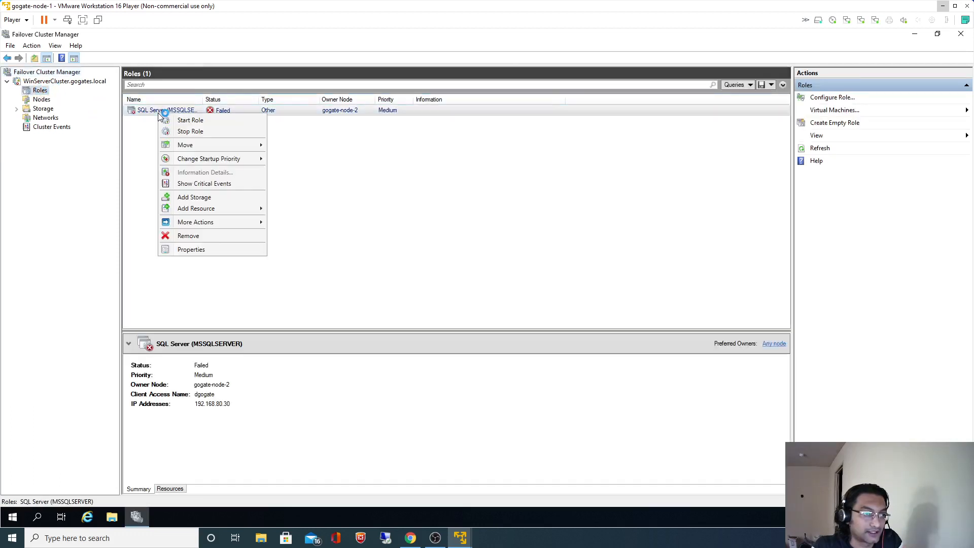
left_click(183, 120)
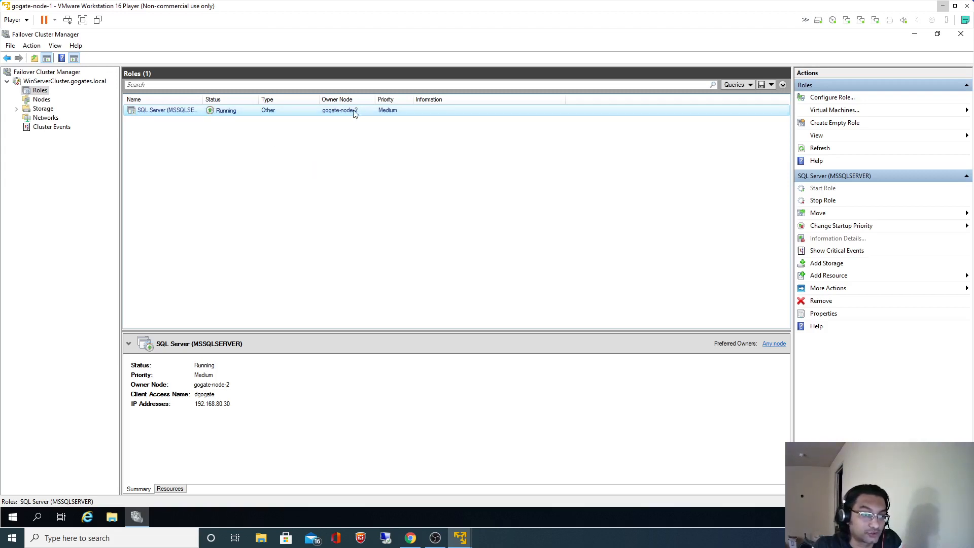
right_click(177, 111)
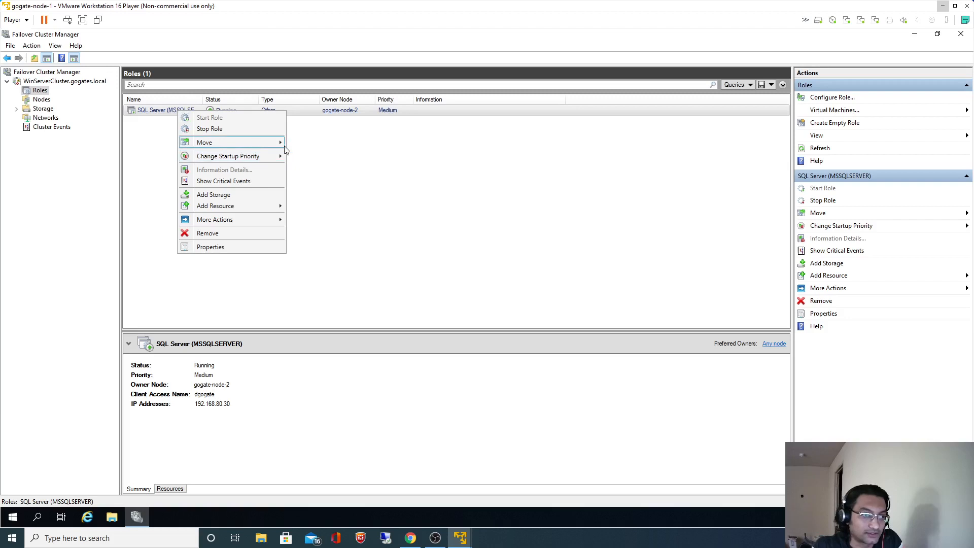
left_click(503, 176)
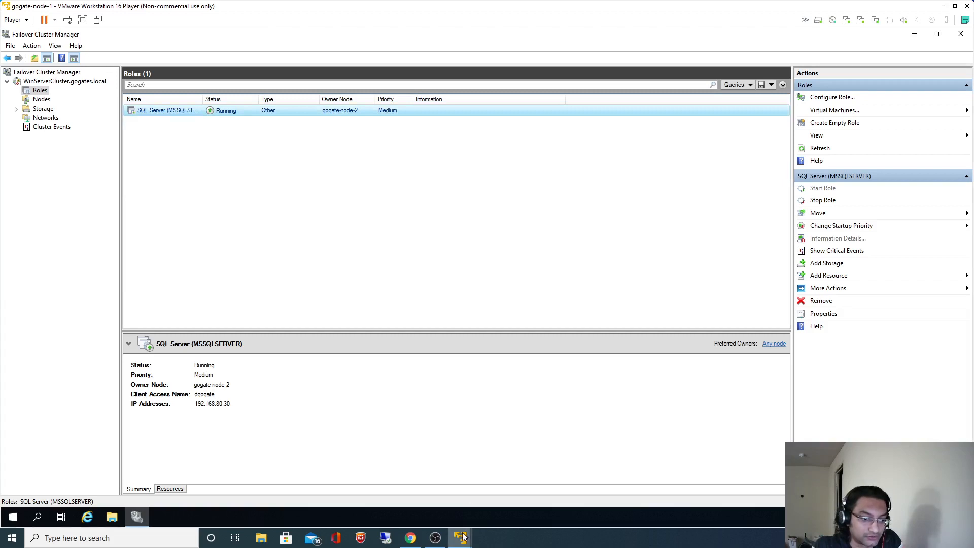
Launch SQL Server 2019 Configuration Manager on gogate-node-1 and select the stopped SQL Server (MSSQLSERVER) service.
left_click(39, 518)
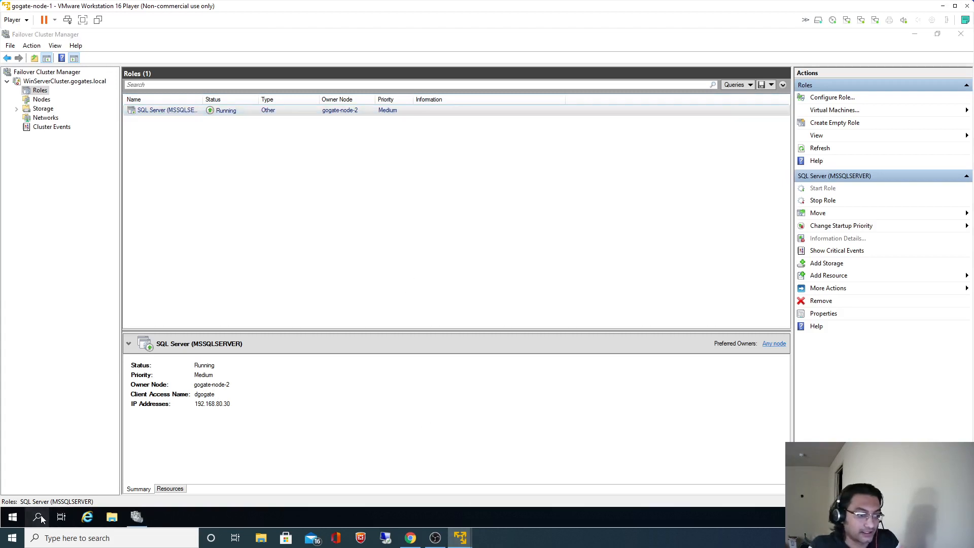
type("sq")
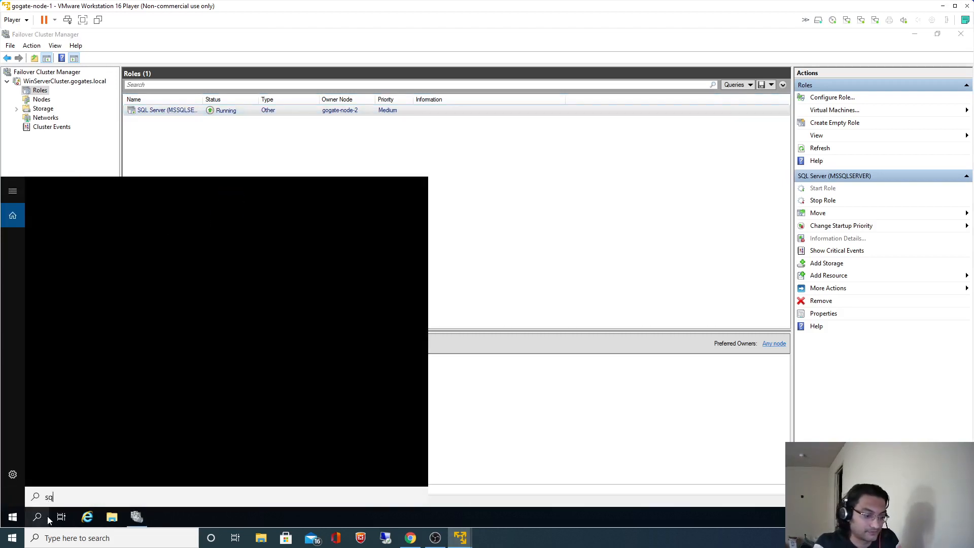
type("l ser")
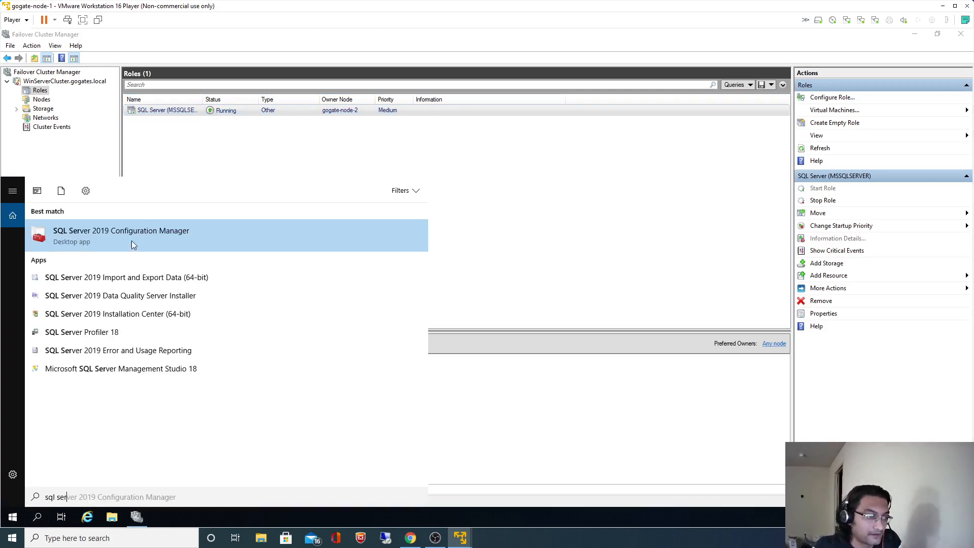
left_click(132, 240)
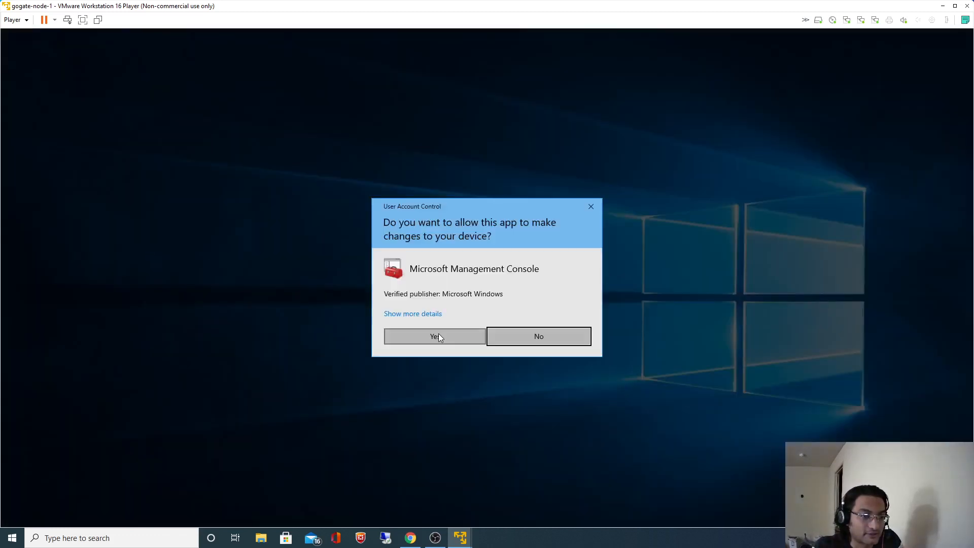
left_click(437, 335)
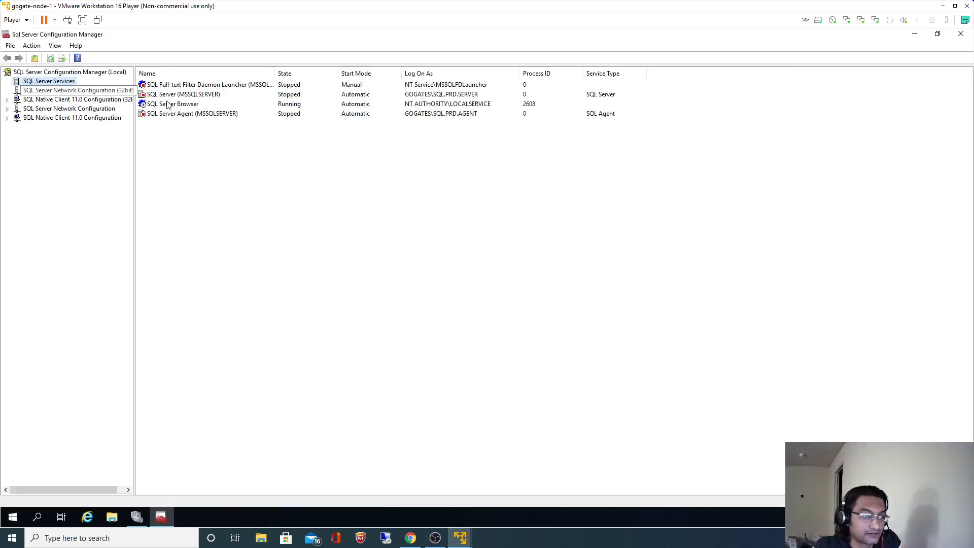
left_click(173, 95)
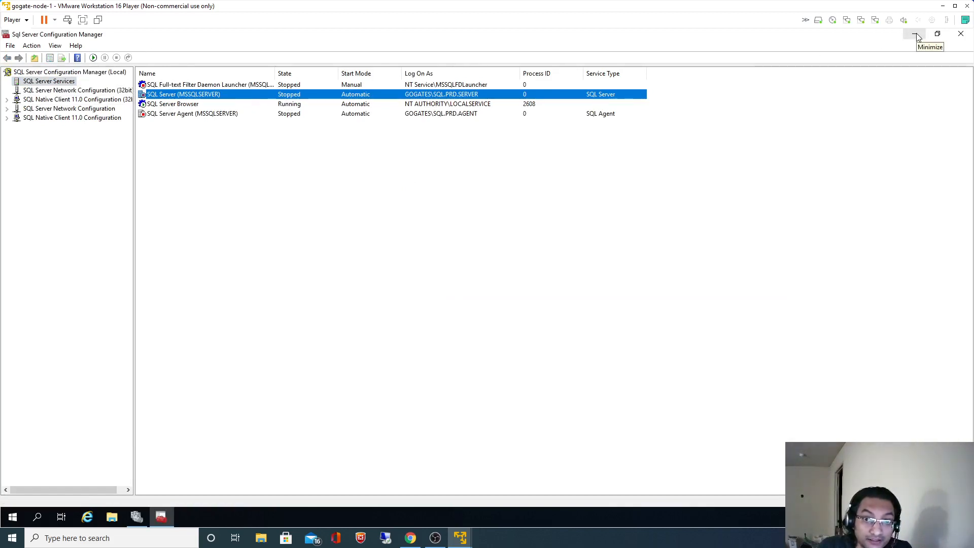
Switch to gogate-node-2 and refresh SQL Server Services in Configuration Manager, showing them Running.
left_click(943, 5)
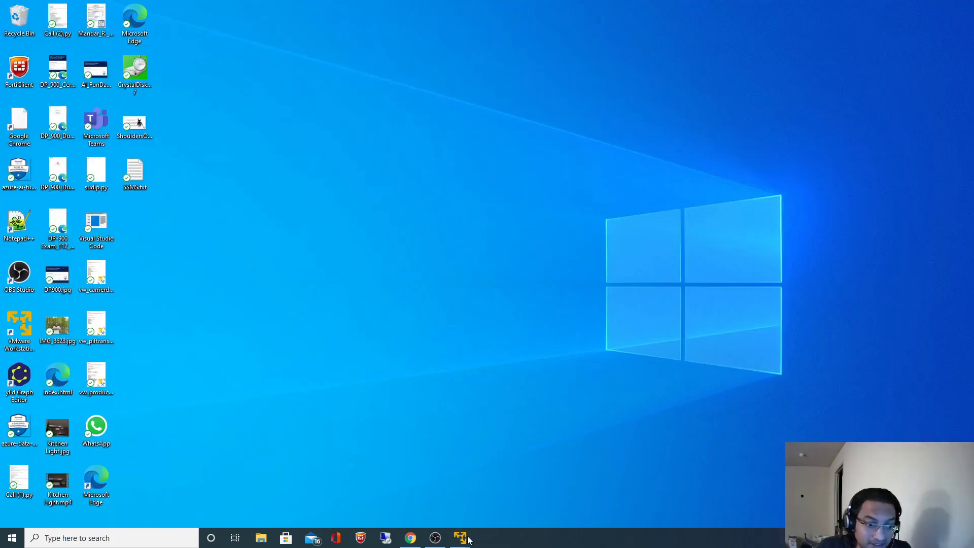
mouse_move(468, 538)
left_click(462, 480)
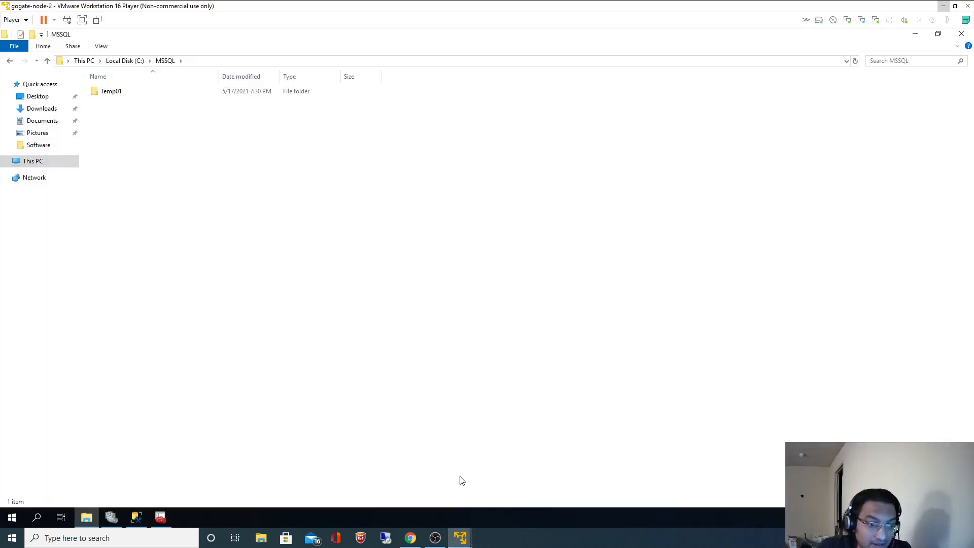
left_click(154, 517)
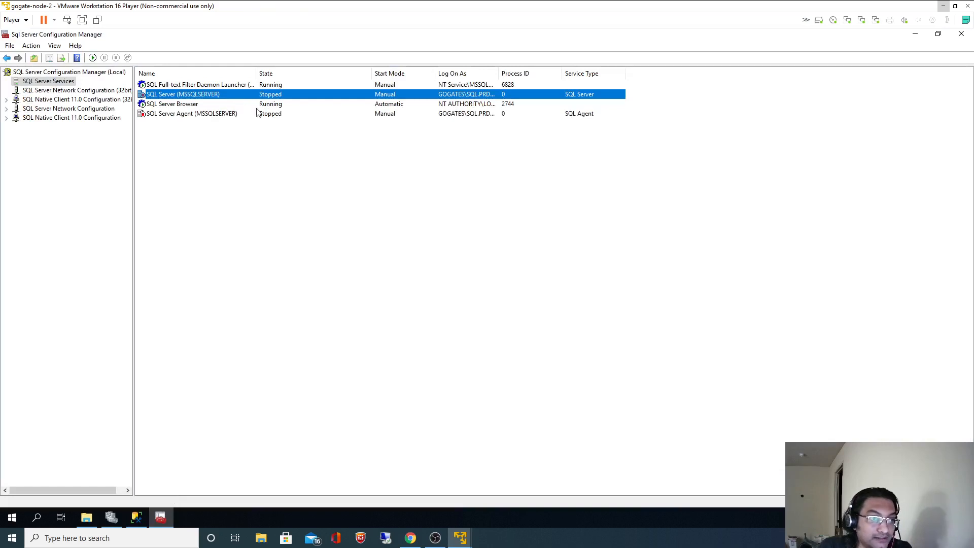
right_click(49, 84)
left_click(73, 118)
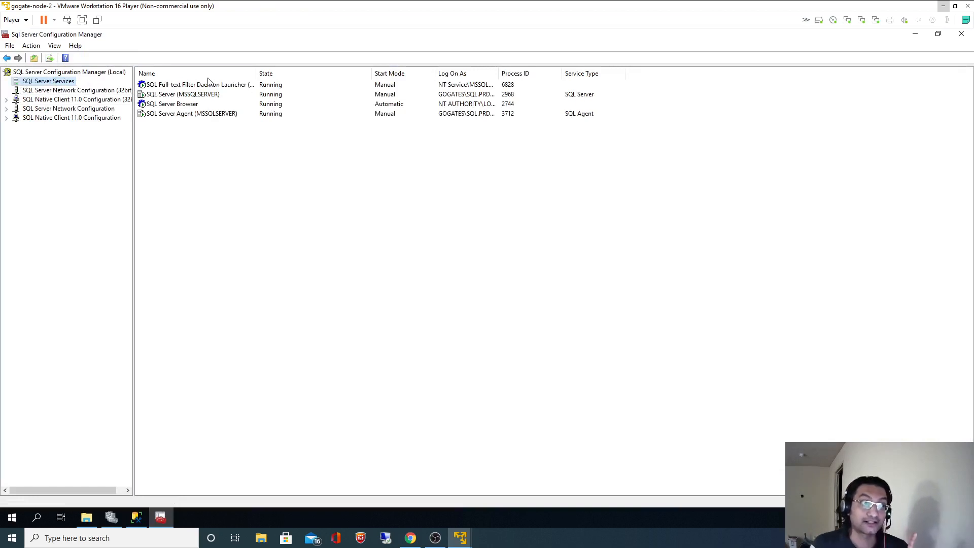
View the tempdb, tempdb2 and templog files in C:\MSSQL\Temp01, then return to Failover Cluster Manager.
left_click(86, 517)
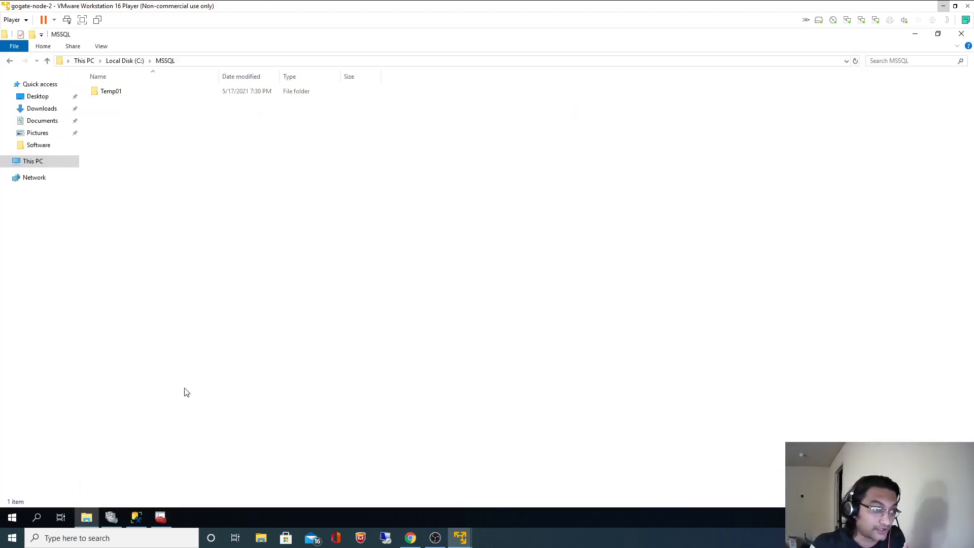
double_click(113, 95)
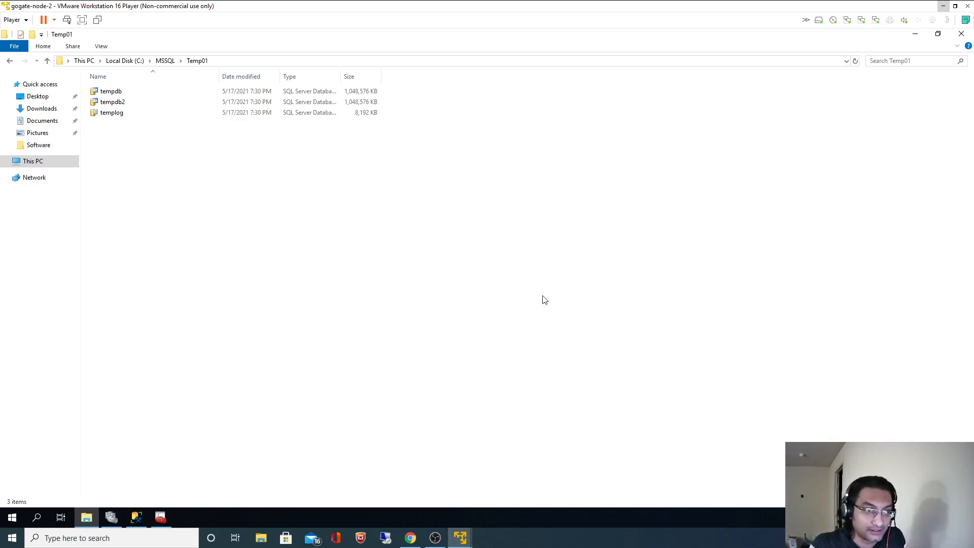
left_click(114, 521)
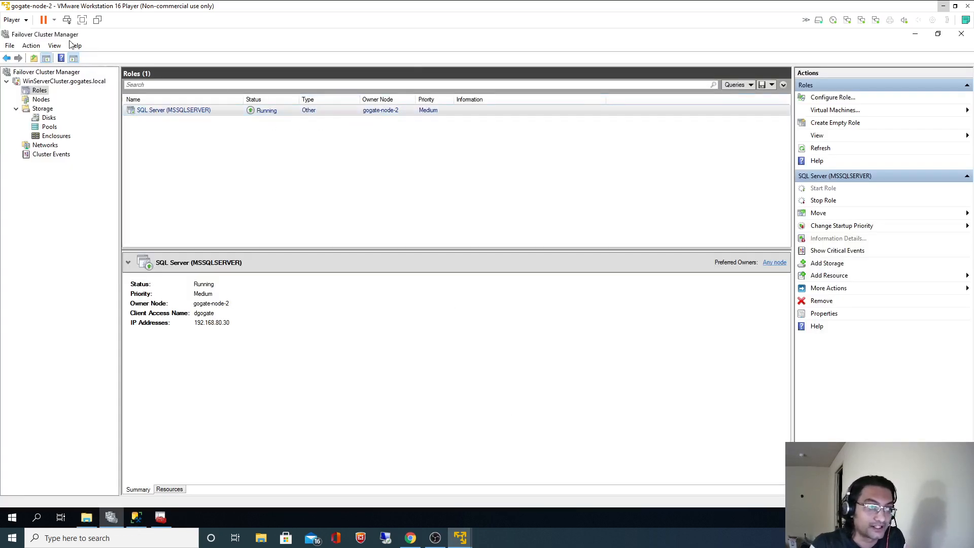
Rerun the Employees query in SSMS on gogate-node-2, returning five rows.
left_click(54, 20)
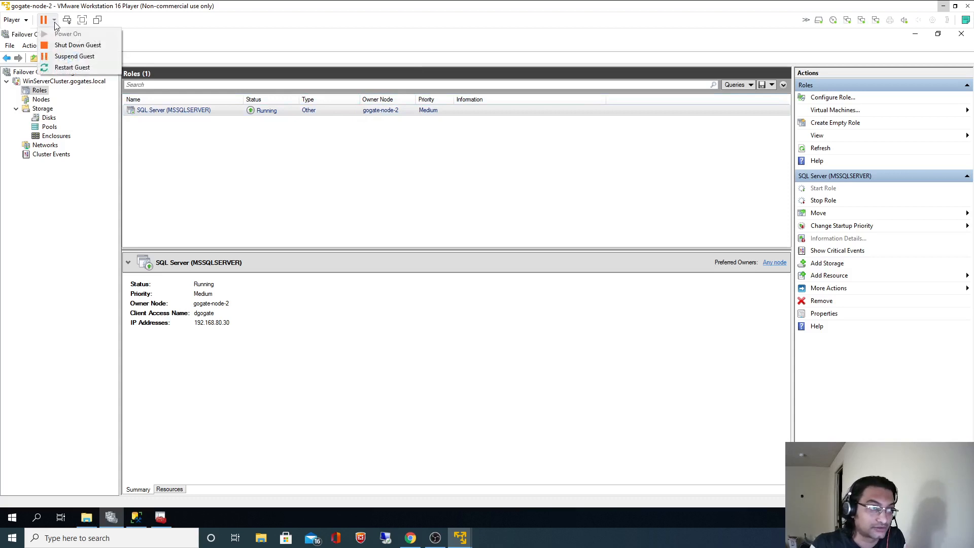
left_click(252, 165)
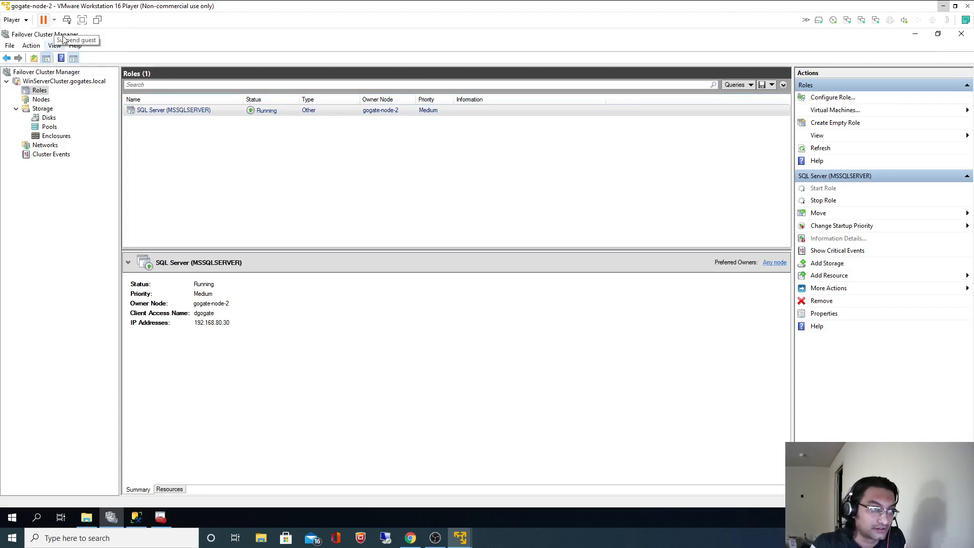
left_click(136, 518)
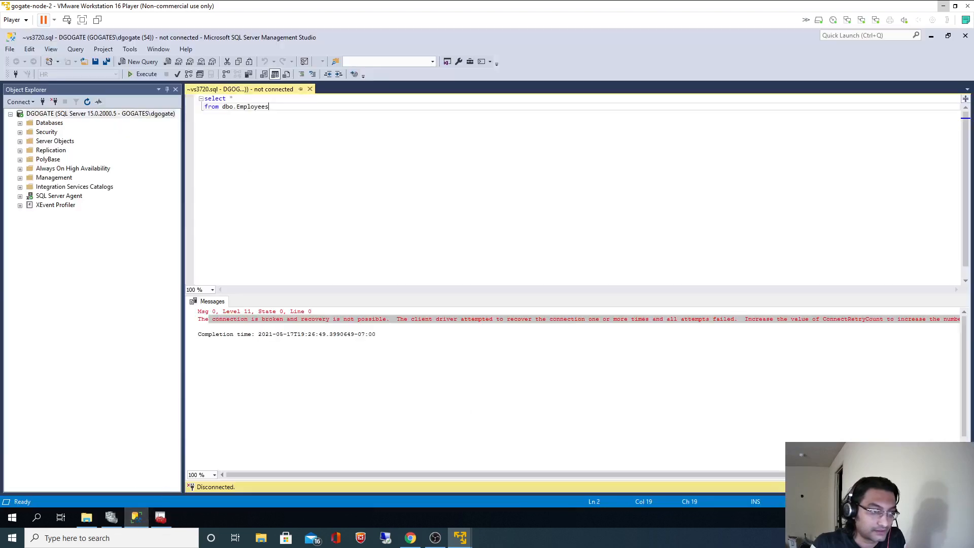
left_click(142, 74)
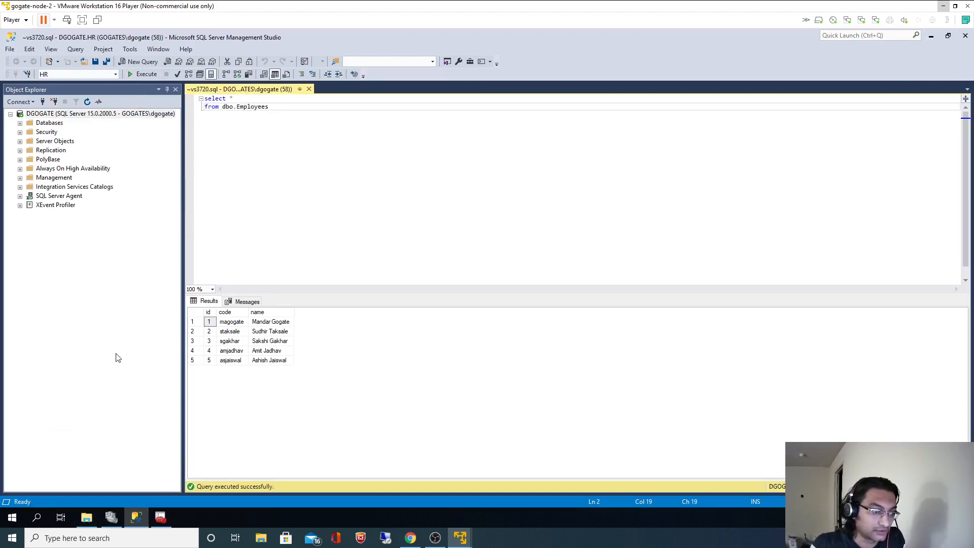
Shut down the gogate-node-2 guest and confirm the power-off.
left_click(54, 20)
left_click(78, 46)
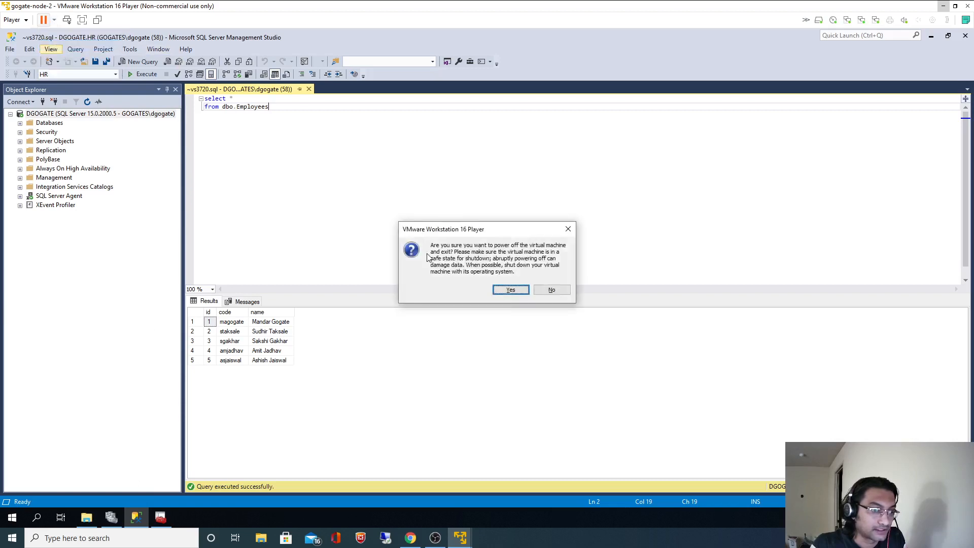
left_click(513, 292)
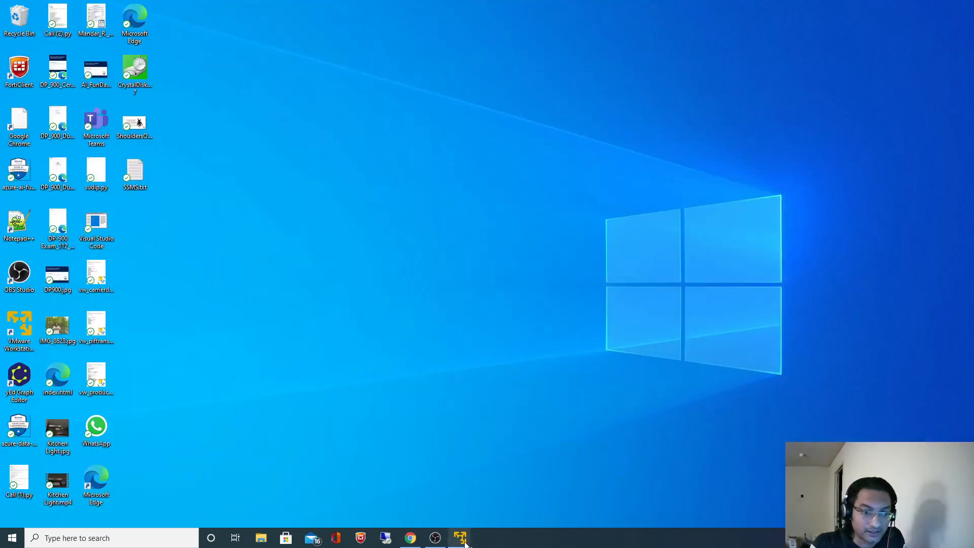
On gogate-node-1, check Failover Cluster Manager's Roles list, widening the Name column to see the SQL Server role.
mouse_move(465, 543)
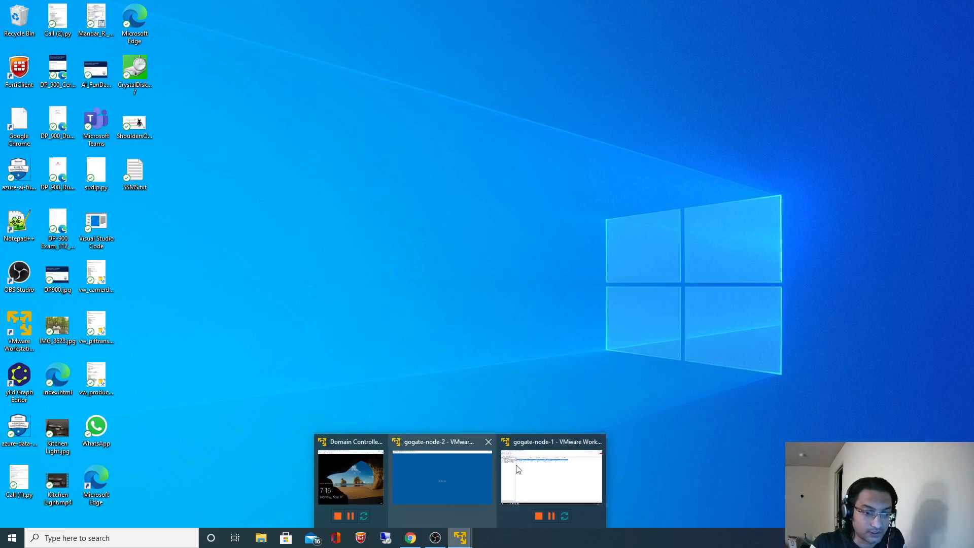
left_click(517, 470)
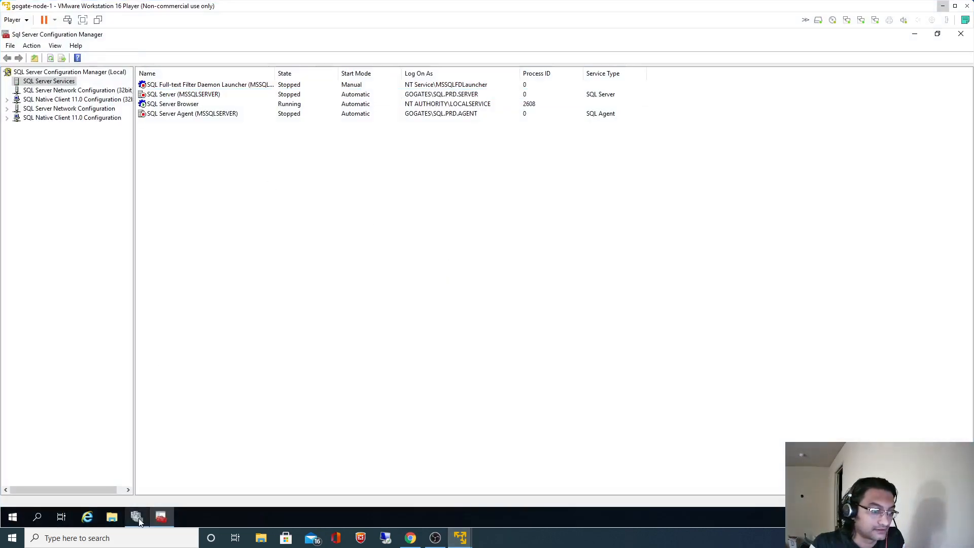
left_click(140, 515)
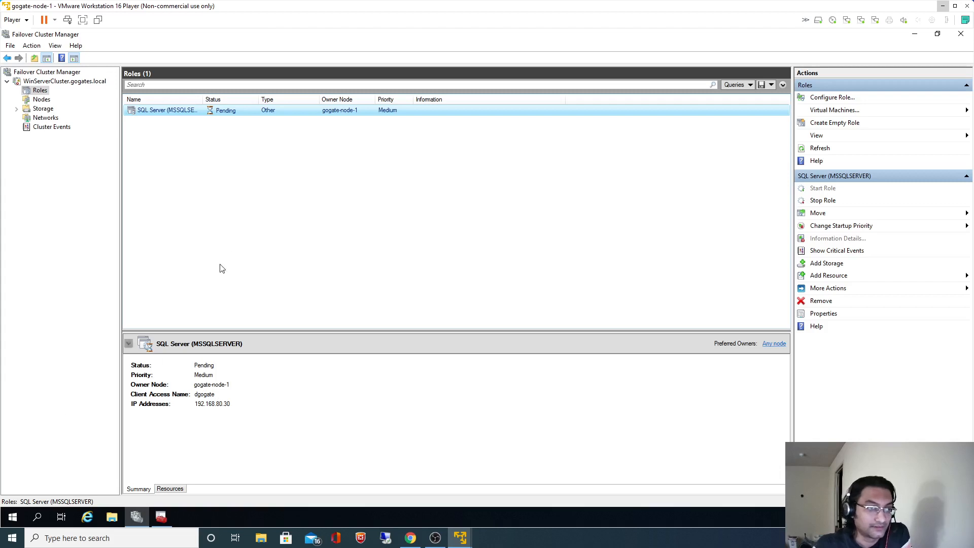
left_click(57, 82)
left_click(41, 90)
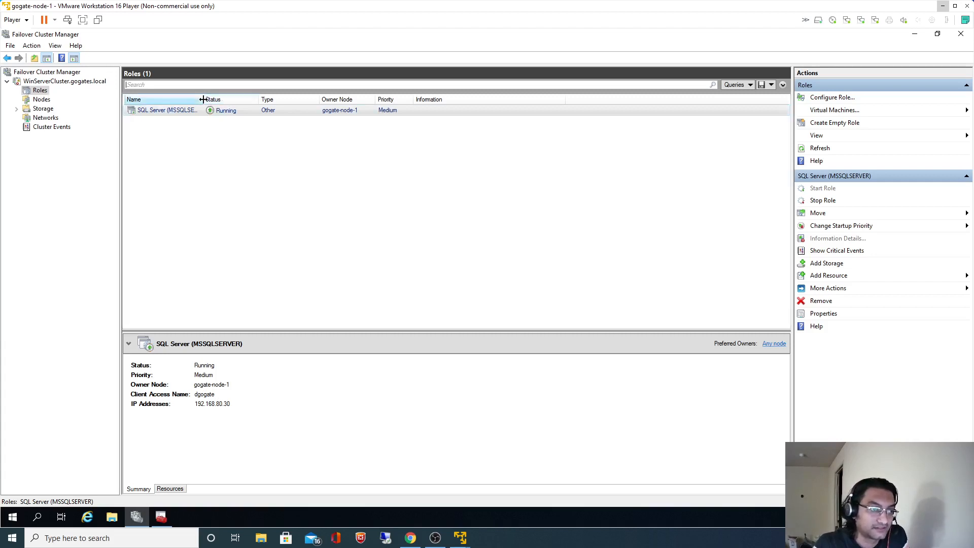
left_click_drag(202, 99, 238, 99)
Refresh SQL Server Services in Configuration Manager so they show Running on gogate-node-1.
left_click(160, 516)
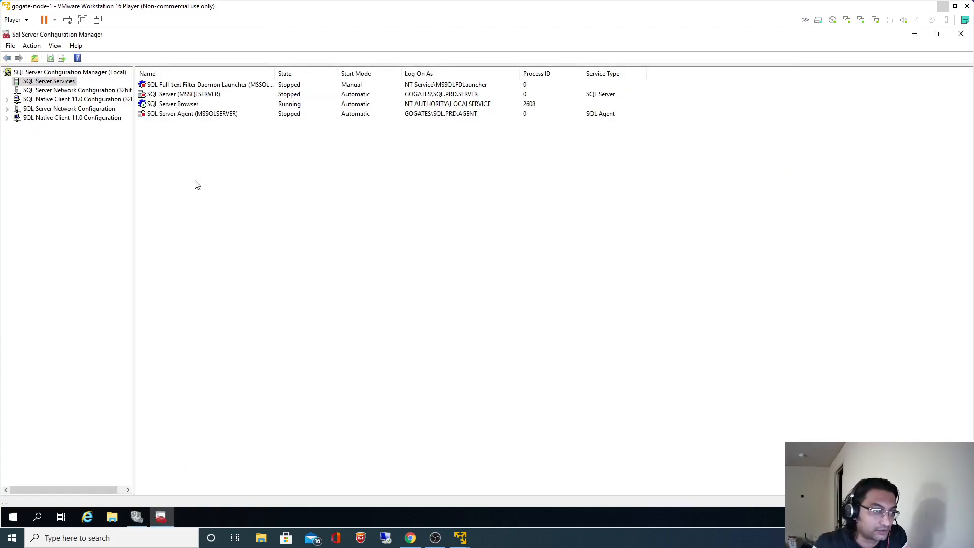
right_click(58, 81)
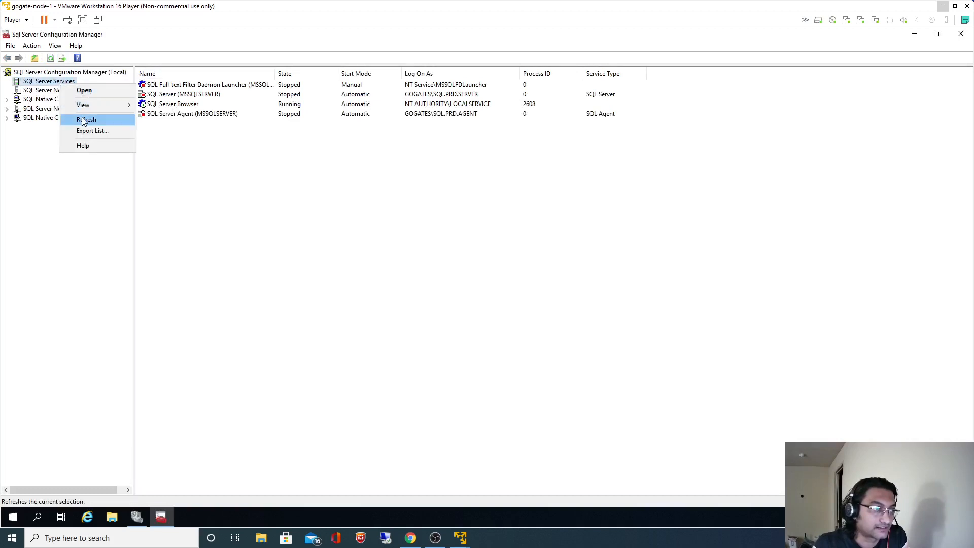
left_click(89, 119)
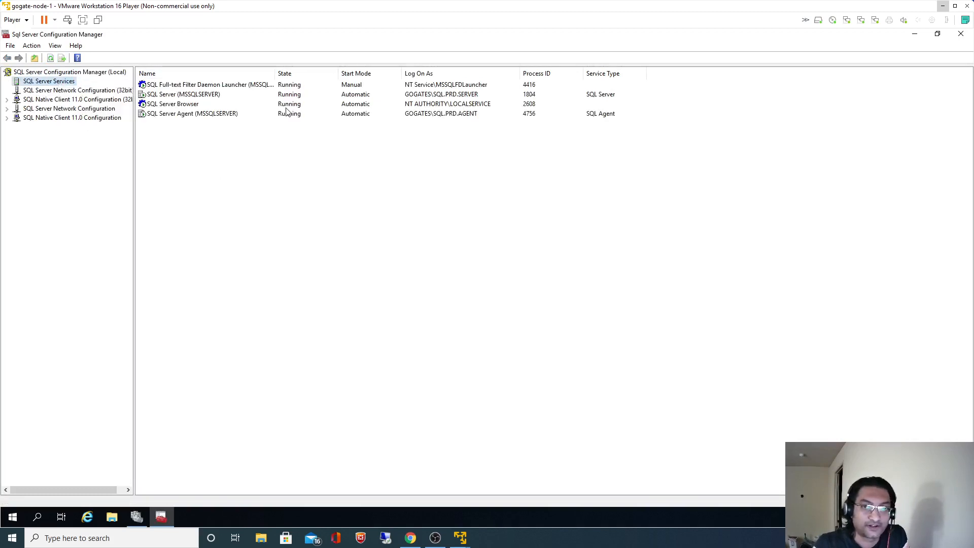
left_click(37, 517)
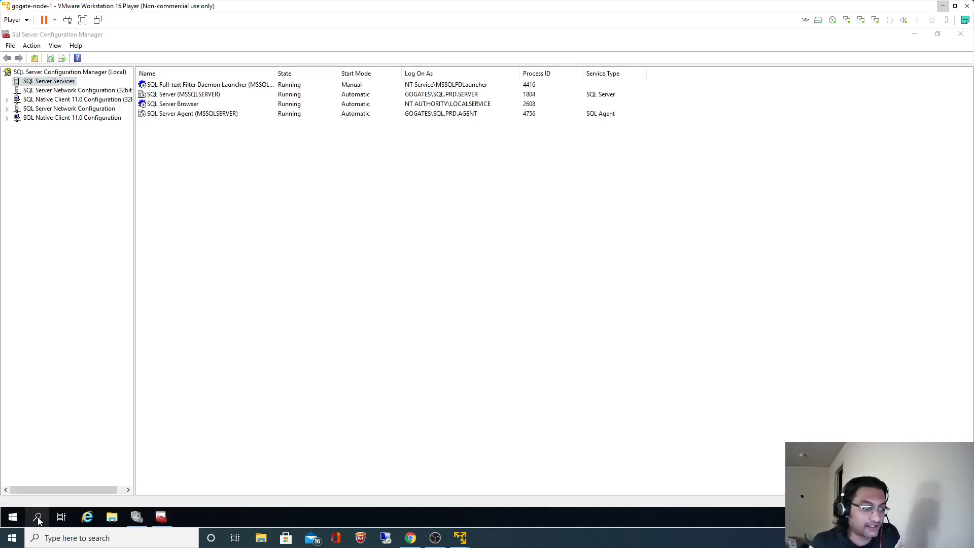
Launch SSMS 18 via an 'ssm' search and close Configuration Manager and Failover Cluster Manager.
type("ssm")
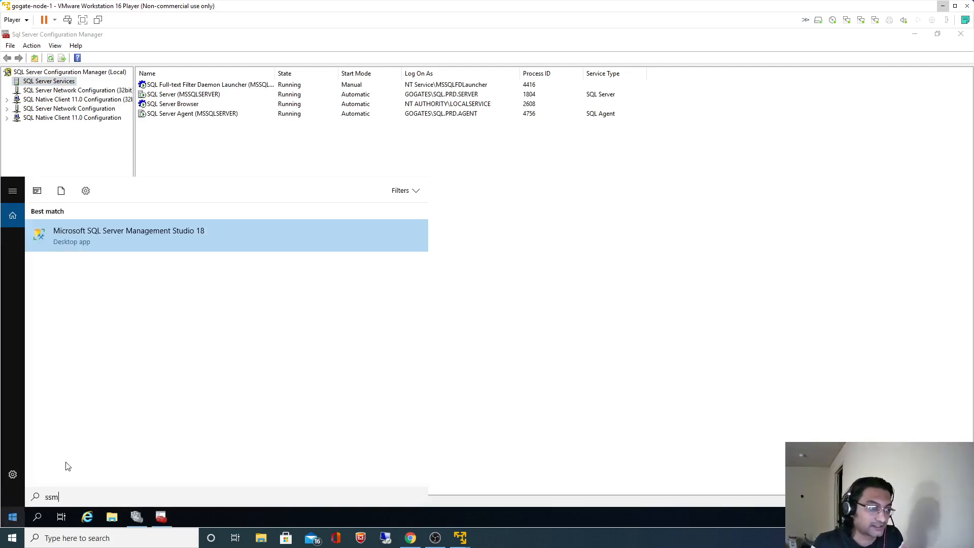
left_click(105, 239)
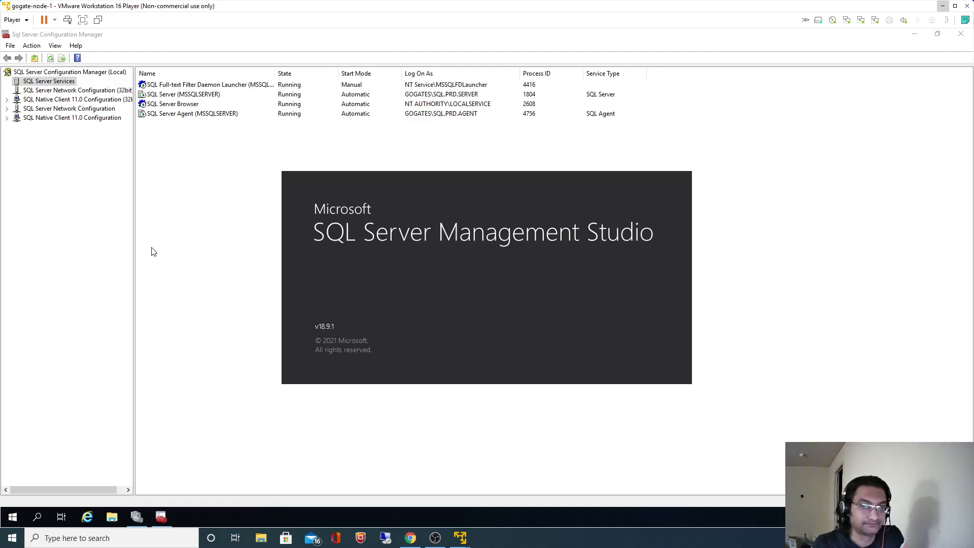
left_click(961, 34)
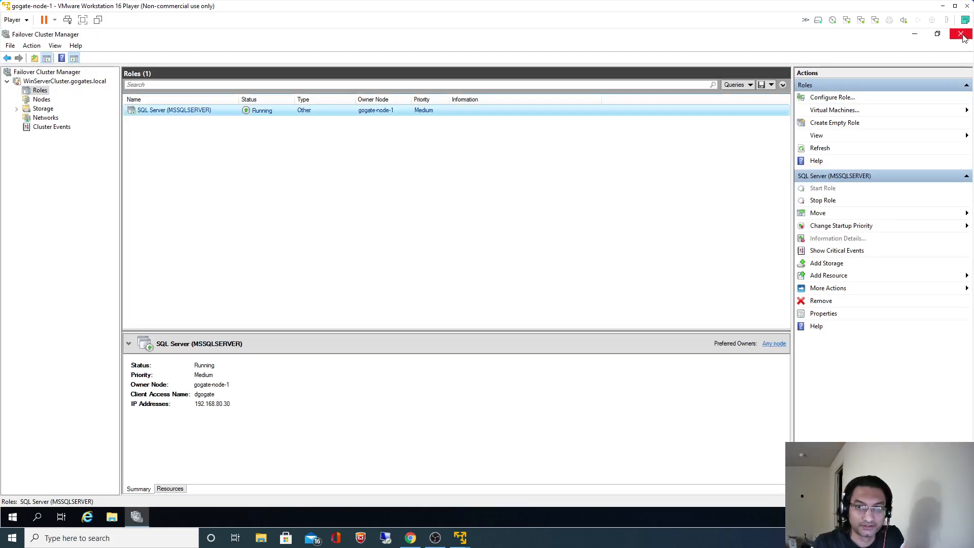
left_click(964, 35)
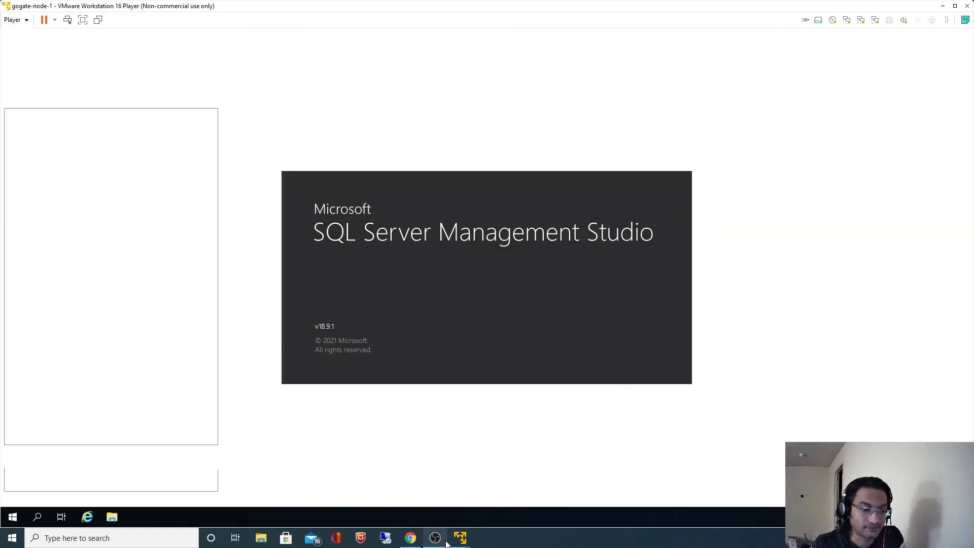
Recover the previously saved query script in SQL Server Management Studio.
left_click(437, 540)
left_click(437, 539)
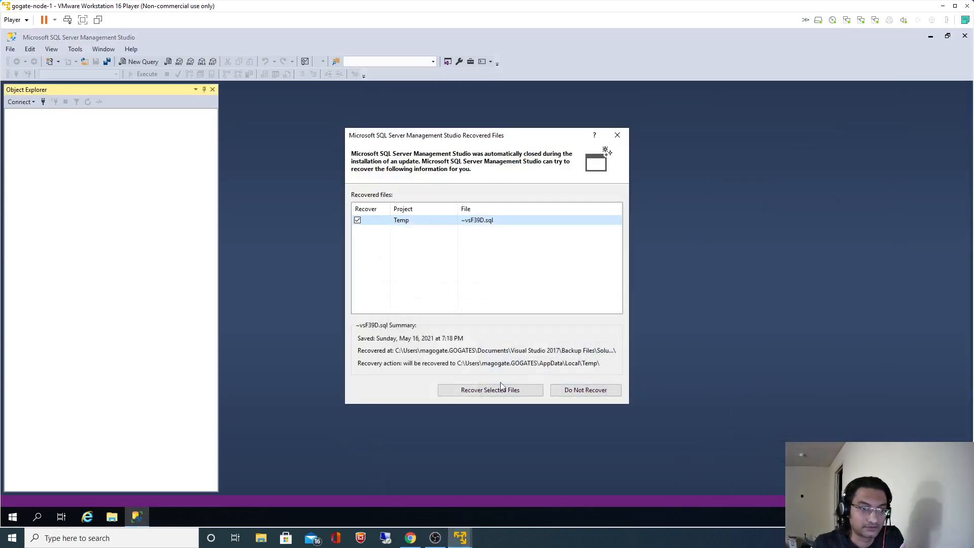
left_click(496, 390)
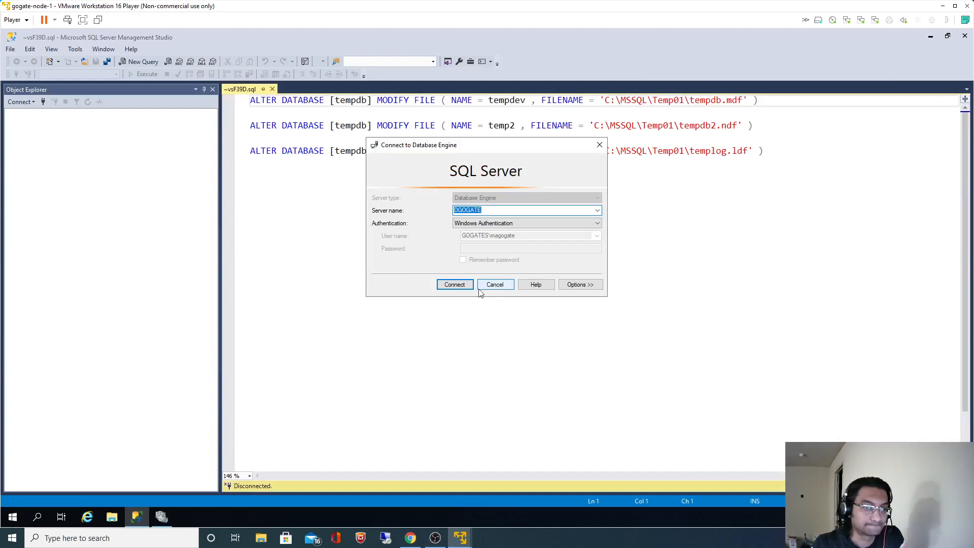
Connect to the clustered database engine and select the HR database.
left_click(454, 285)
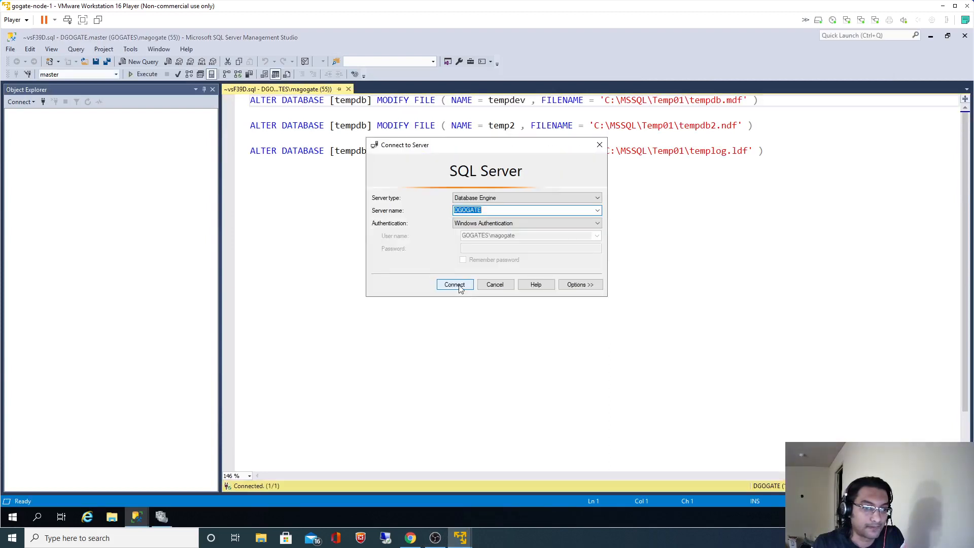
left_click(455, 282)
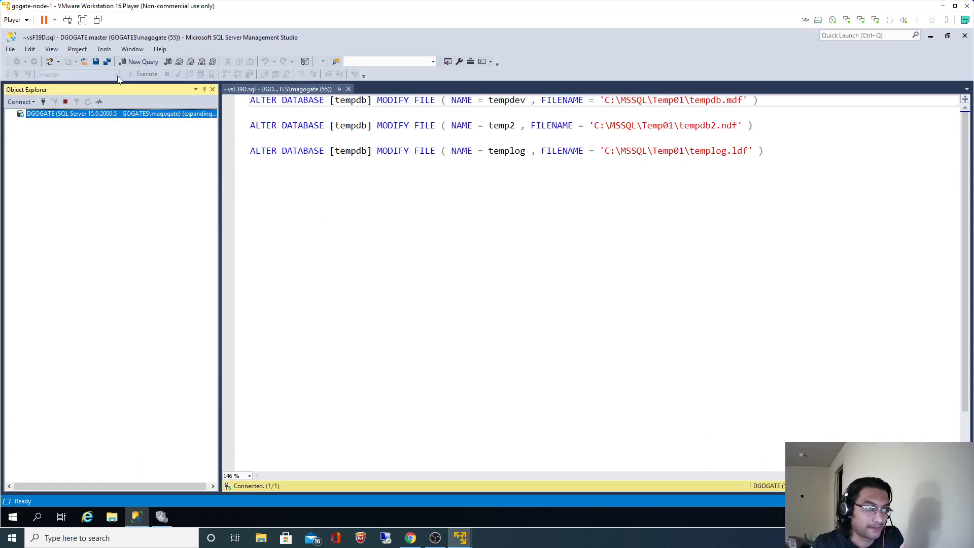
left_click(308, 150)
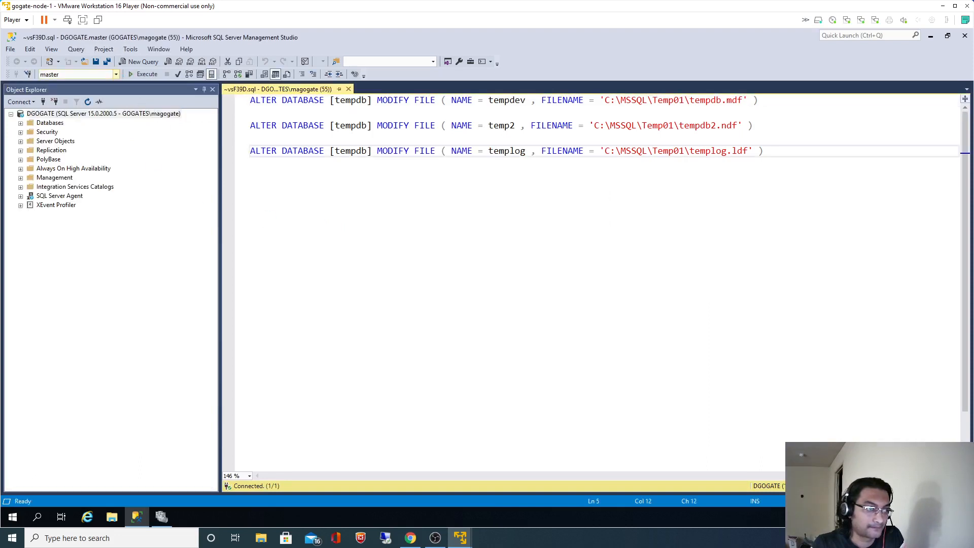
left_click(114, 75)
left_click(54, 85)
Replace the query with 'select * from dbo.Employees' and execute it, getting five rows.
left_click(367, 150)
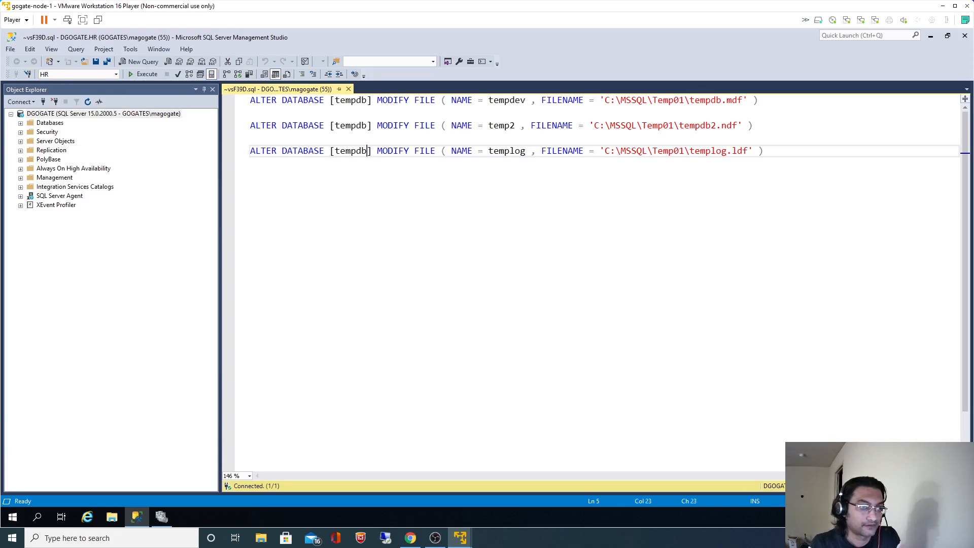
key("ctrl+a")
type("select ")
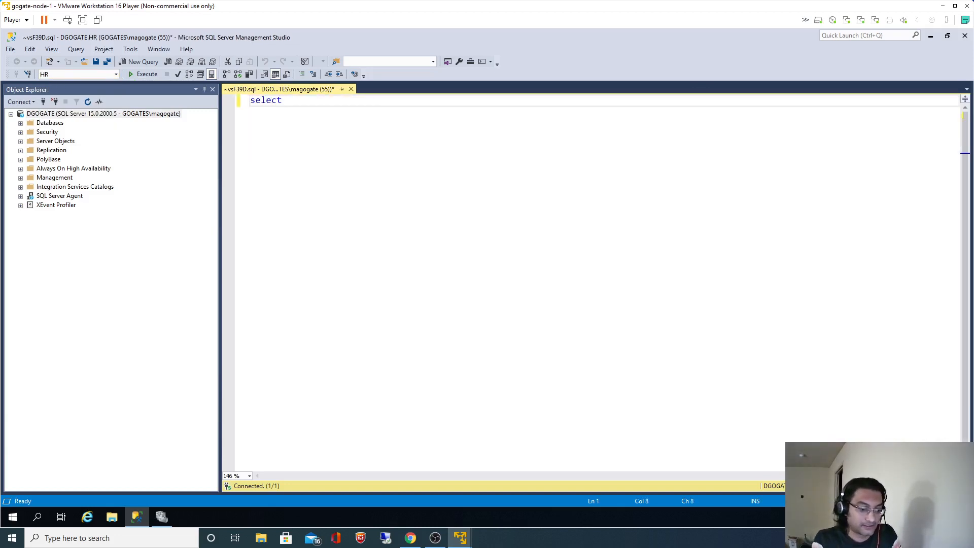
type("*")
key("Return")
type("from d")
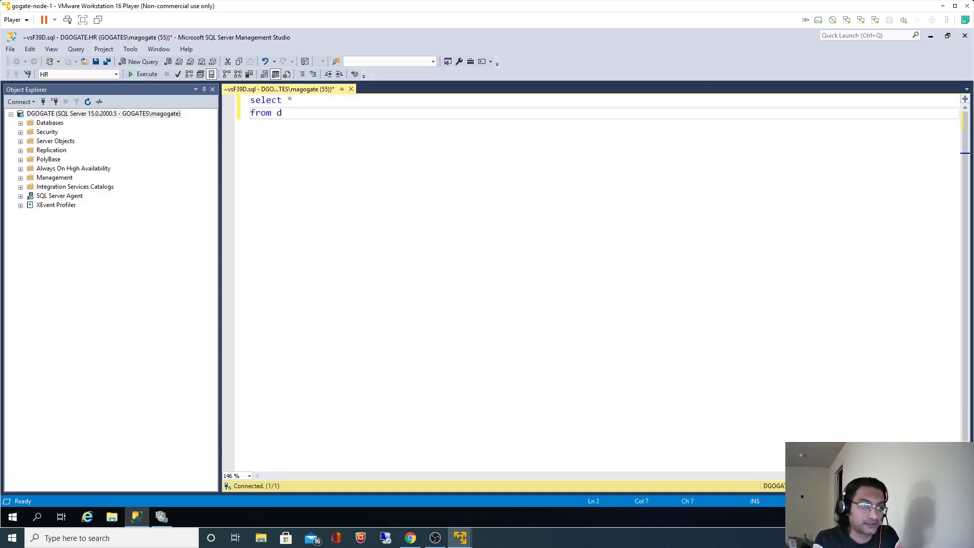
type("bo.Employees")
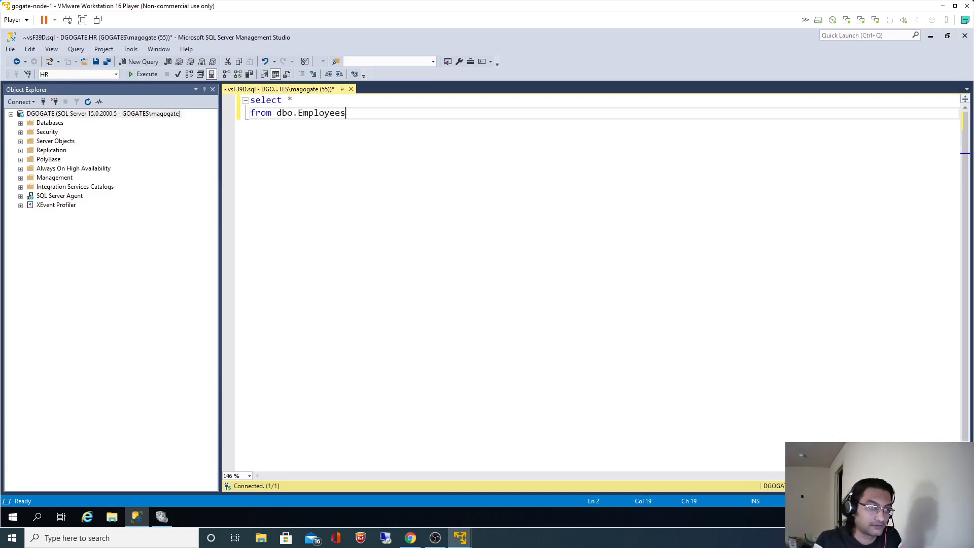
key("ctrl+a")
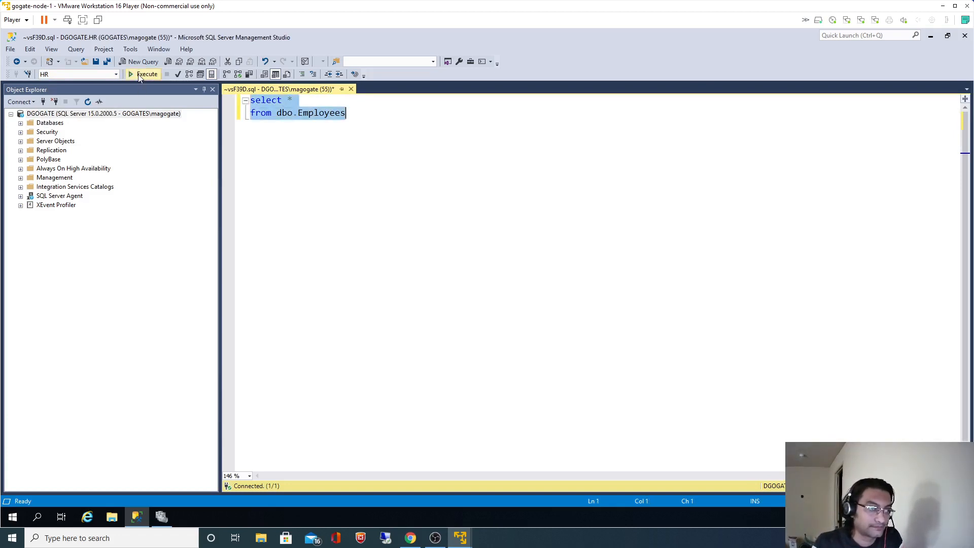
left_click(140, 75)
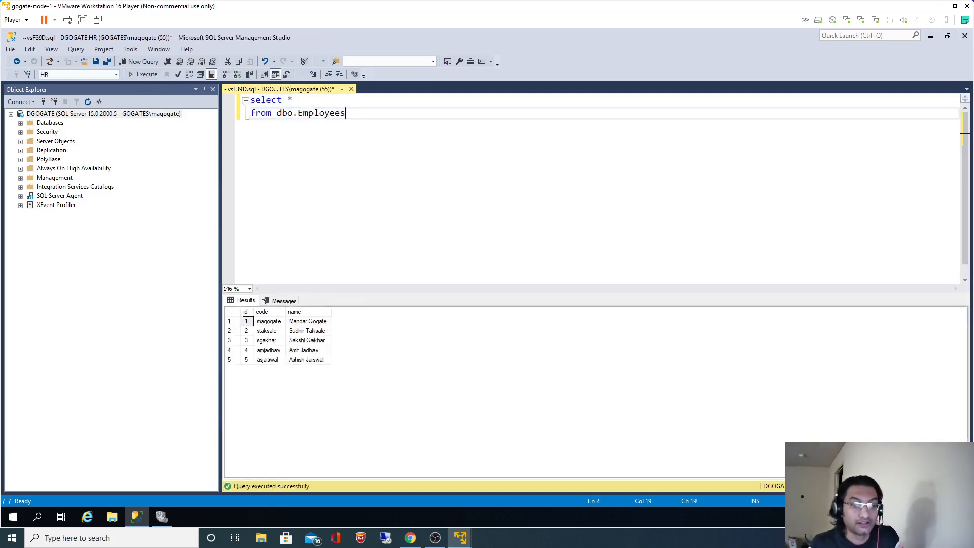
left_click(435, 538)
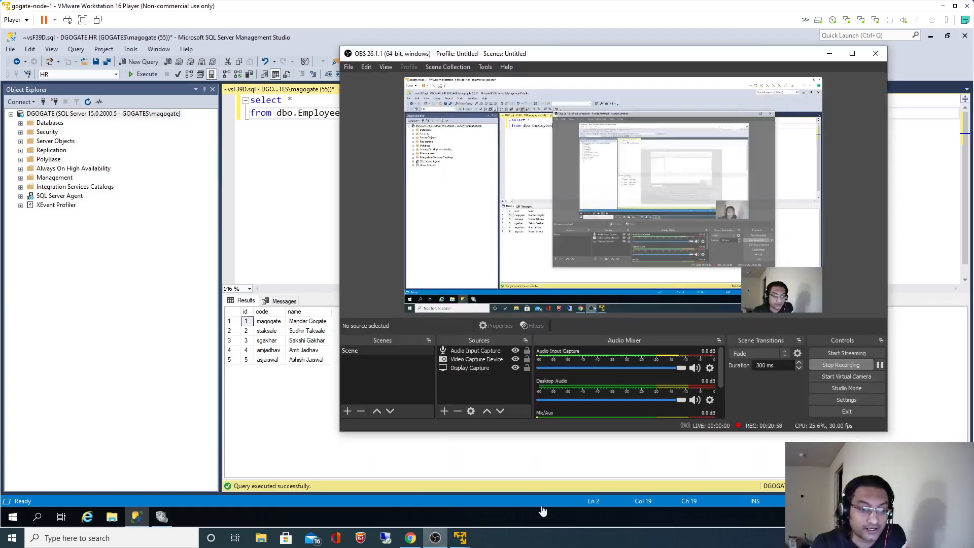